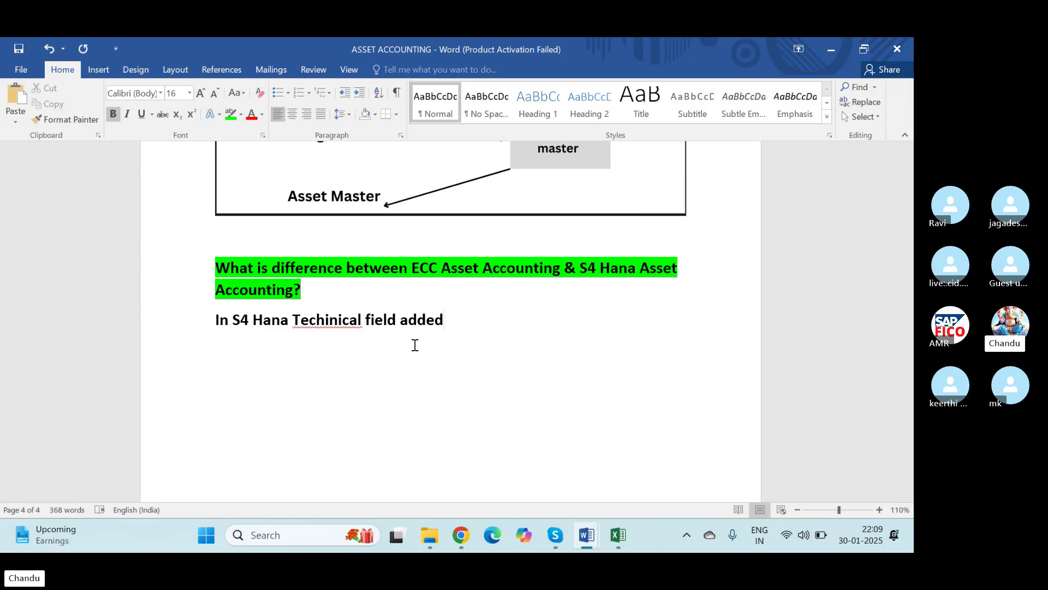
# Step: Correct 'Techinical' to 'Technical' in the S4 Hana note, then switch to the Excel steps workbook
pyautogui.rightClick(320, 322)
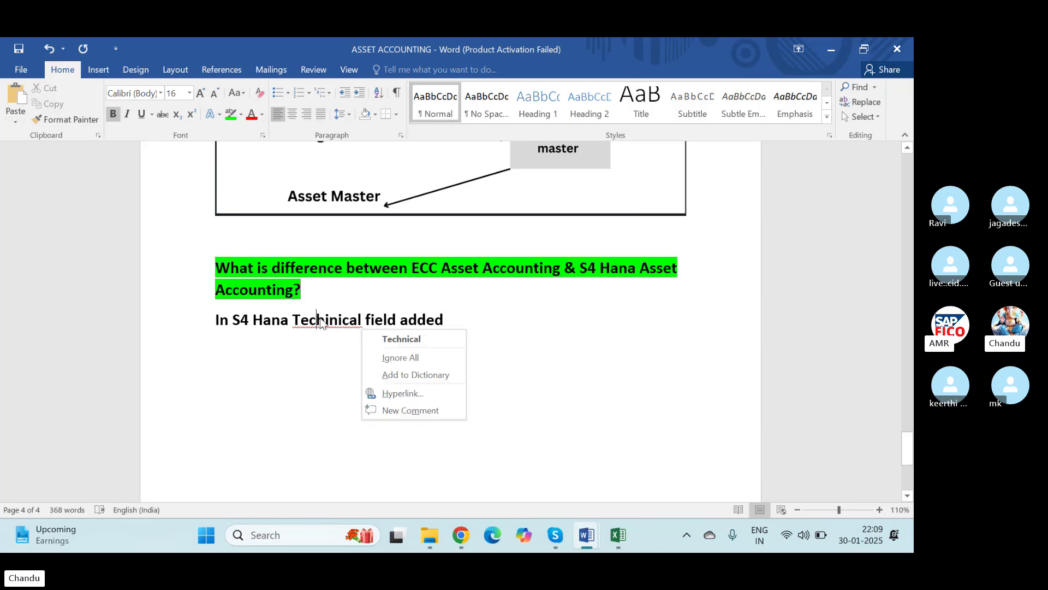
pyautogui.click(389, 339)
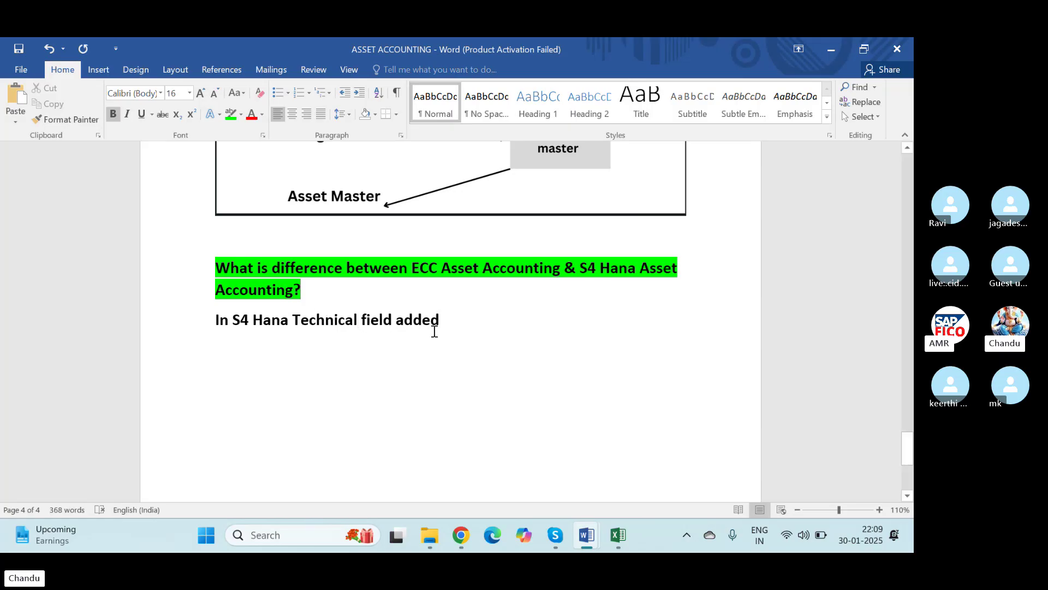
pyautogui.click(461, 321)
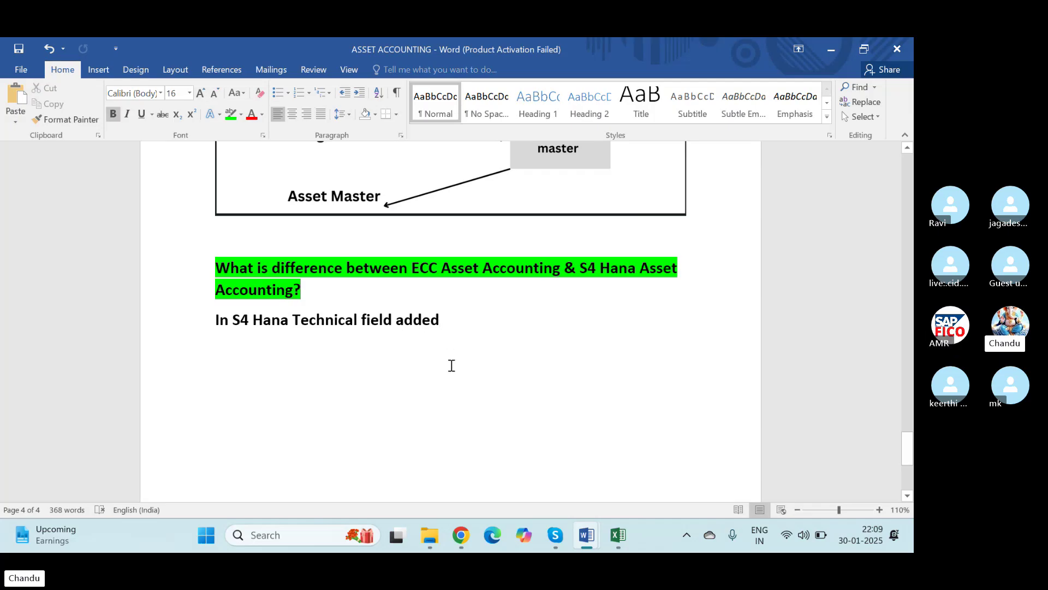
pyautogui.hotkey('alt', 'Tab')
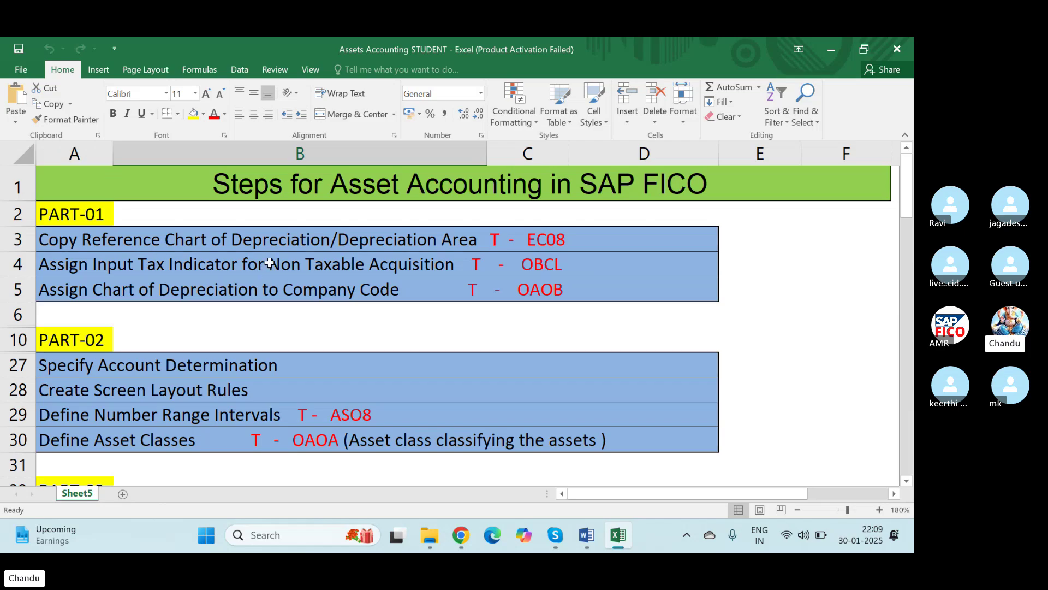
# Step: Select the row 3 EC08 Copy Reference Chart of Depreciation step, then show the desktop
pyautogui.click(278, 240)
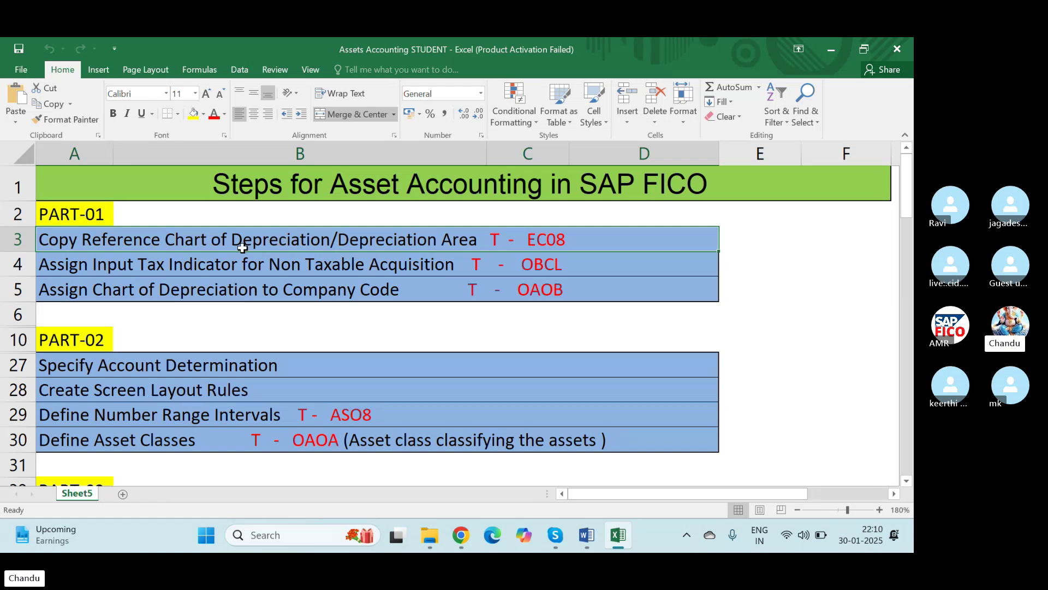
pyautogui.press('super+d')
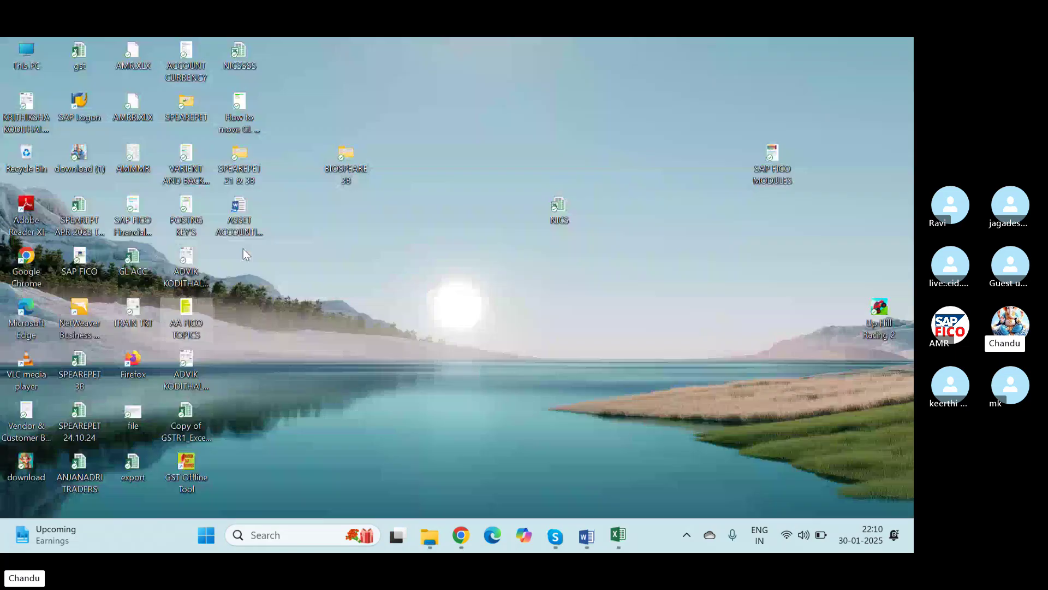
# Step: Launch SAP Logon and log on to the TEST system, client 800, with the user's credentials
pyautogui.doubleClick(66, 99)
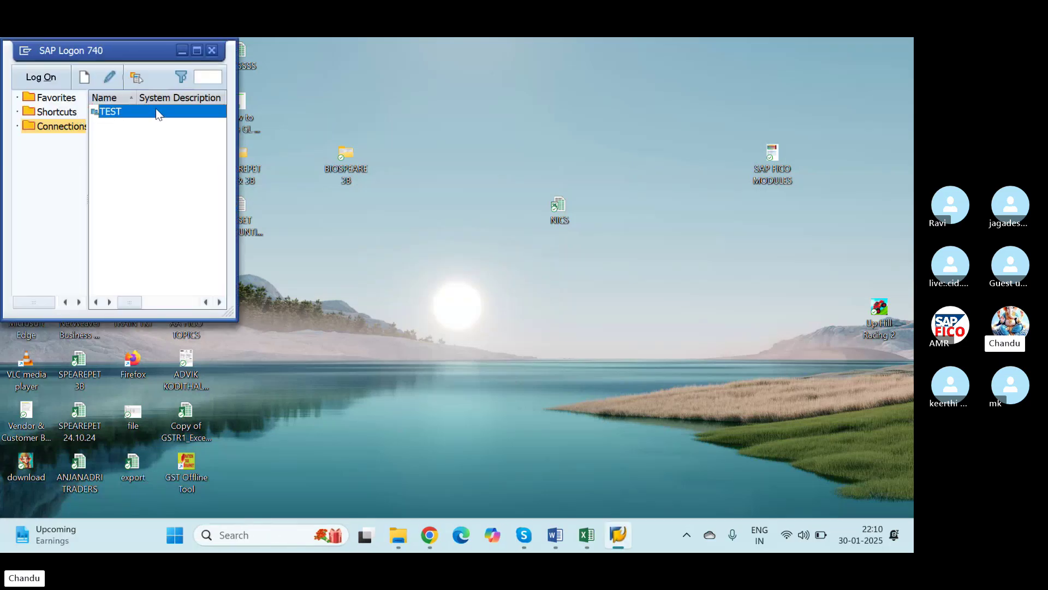
pyautogui.click(197, 49)
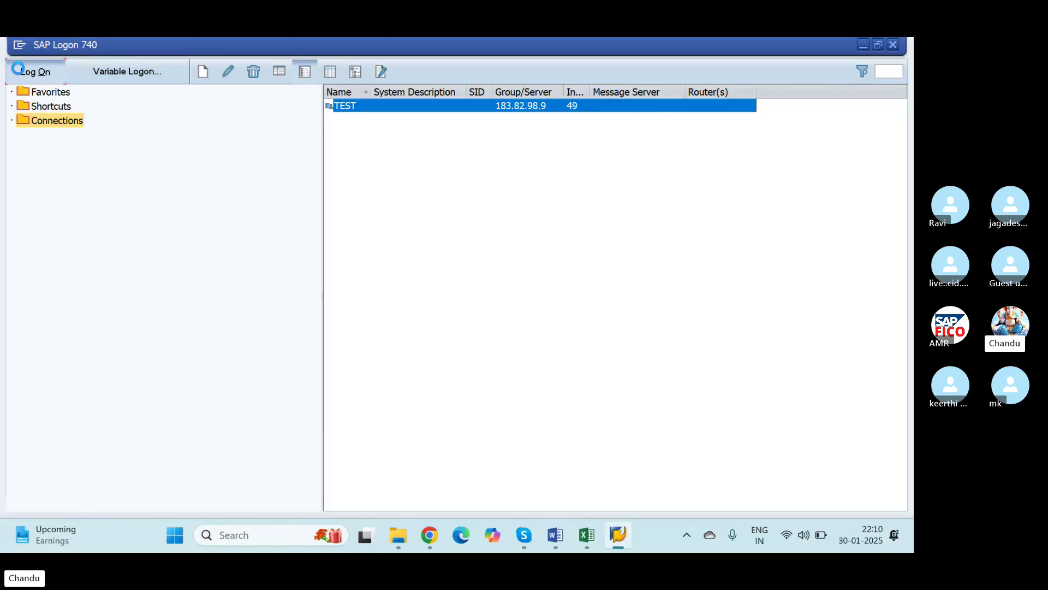
pyautogui.click(18, 71)
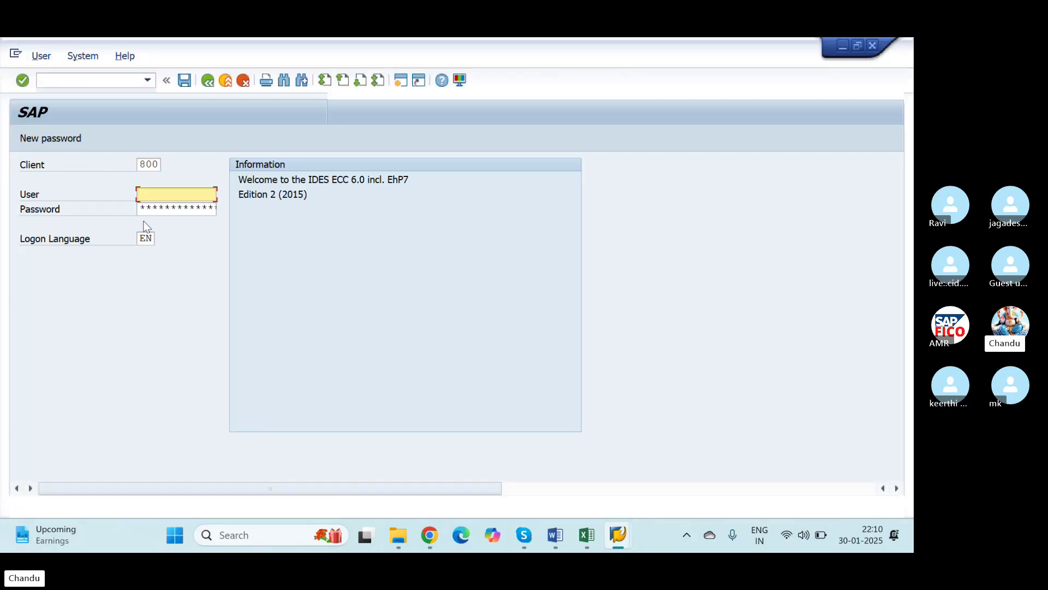
pyautogui.write('49')
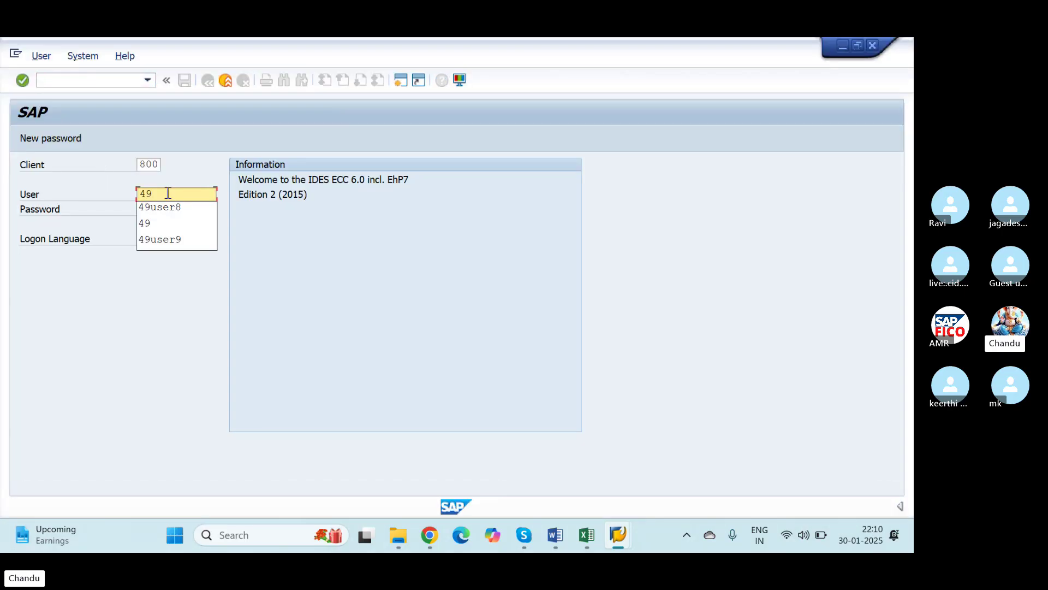
pyautogui.press('Down')
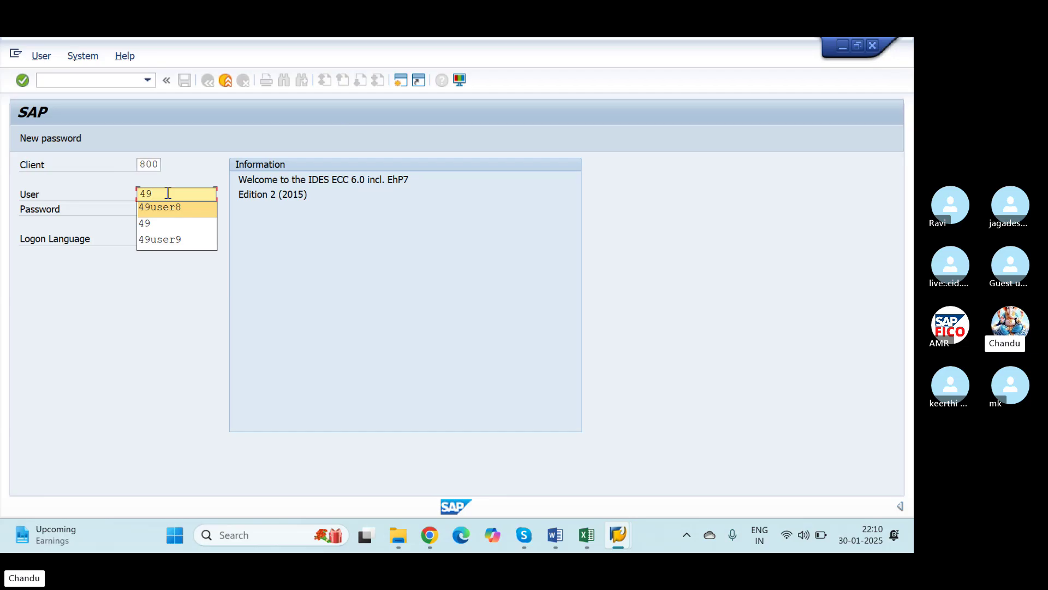
pyautogui.press('Return')
pyautogui.press('Tab')
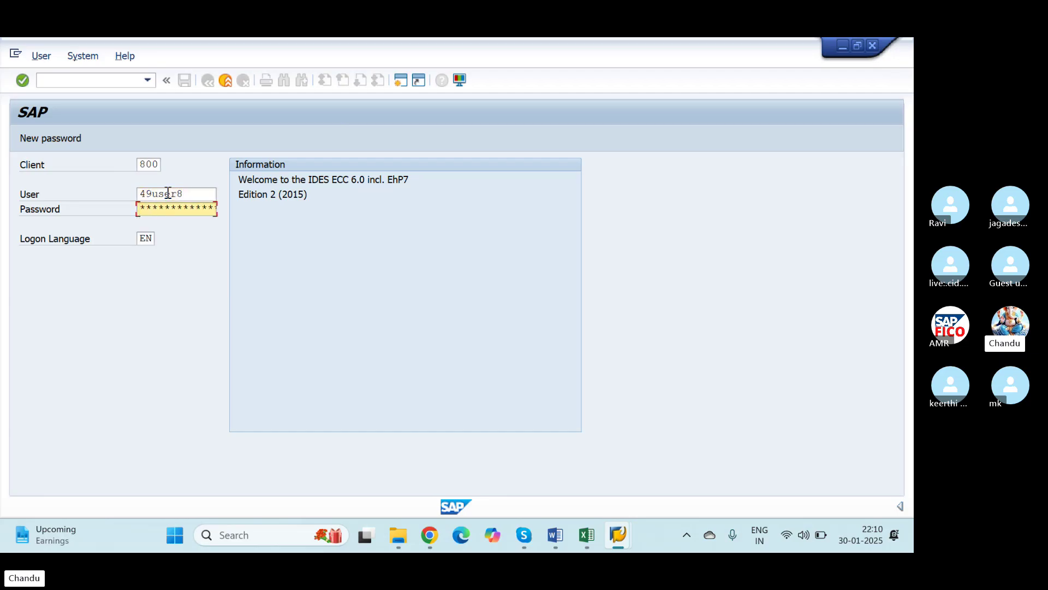
pyautogui.press('Return')
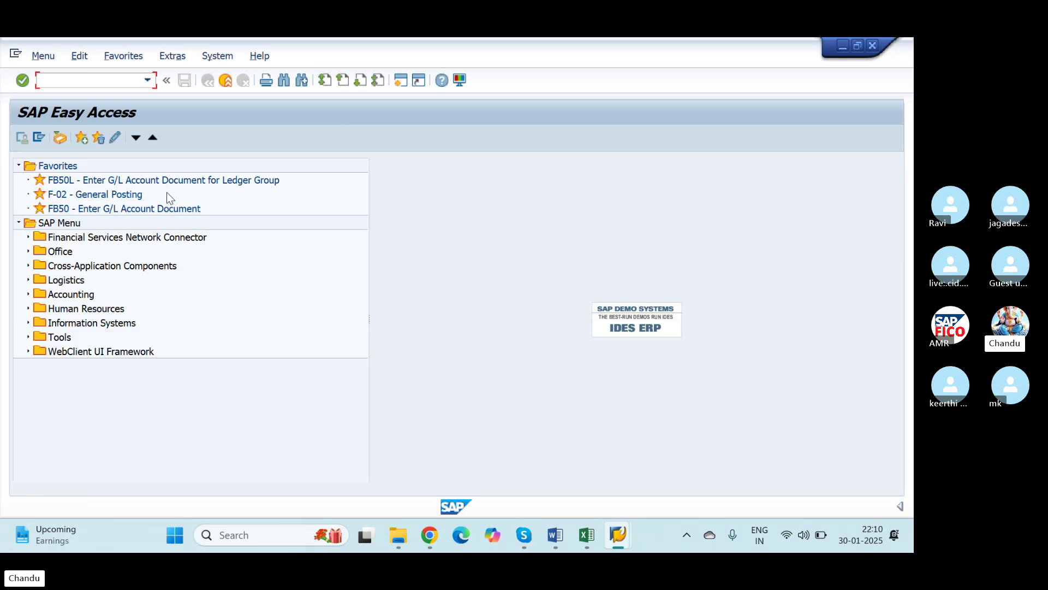
# Step: Run /nSPRO and open Copy Reference Chart of Depreciation under Financial Accounting (New) > Asset Accounting > Organizational Structures
pyautogui.write('/nspro')
pyautogui.press('Return')
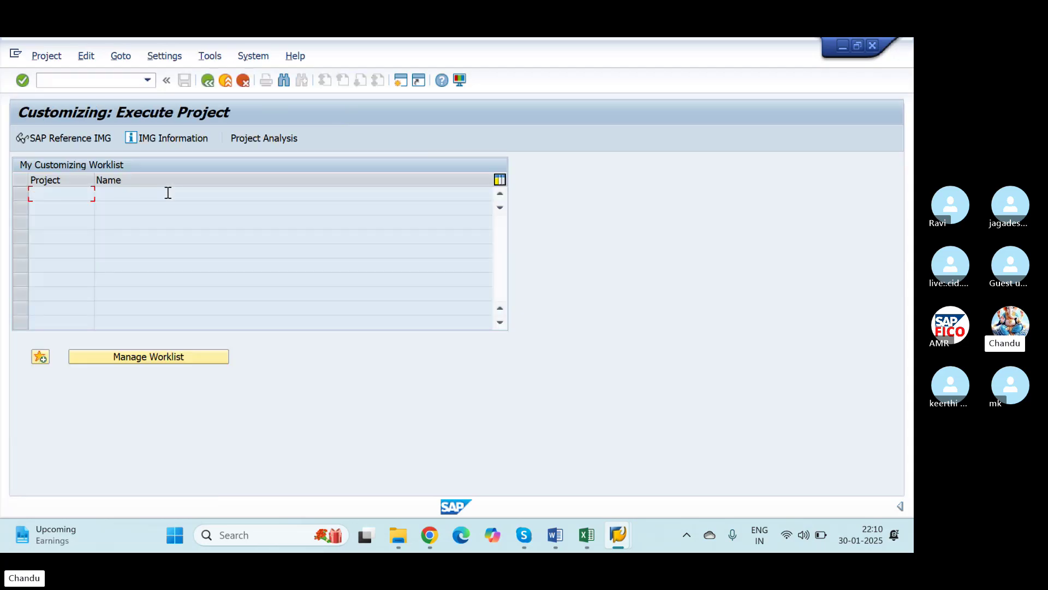
pyautogui.click(54, 131)
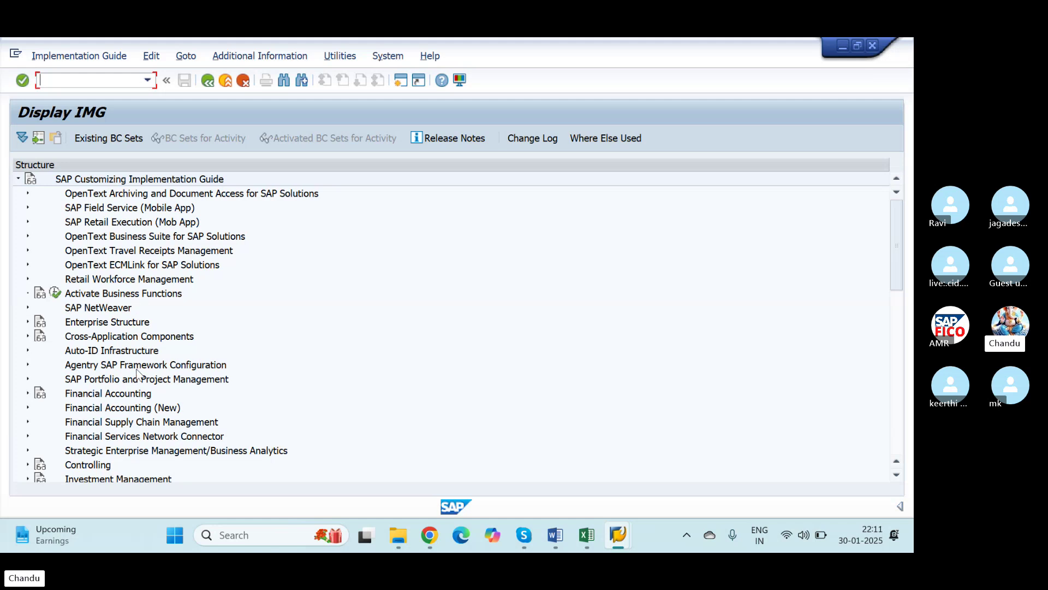
pyautogui.click(28, 408)
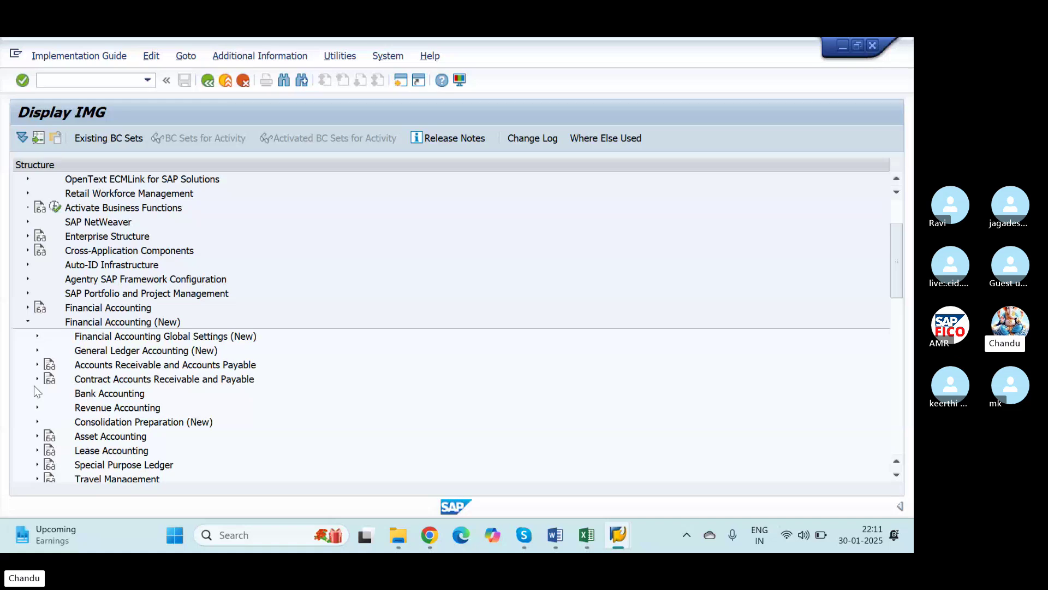
pyautogui.click(38, 435)
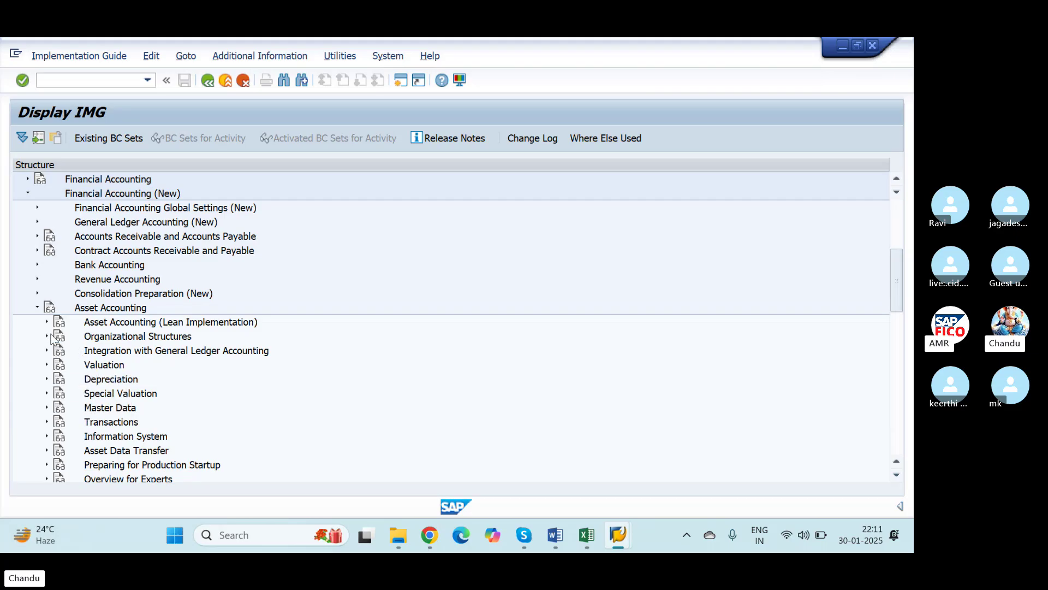
pyautogui.click(47, 337)
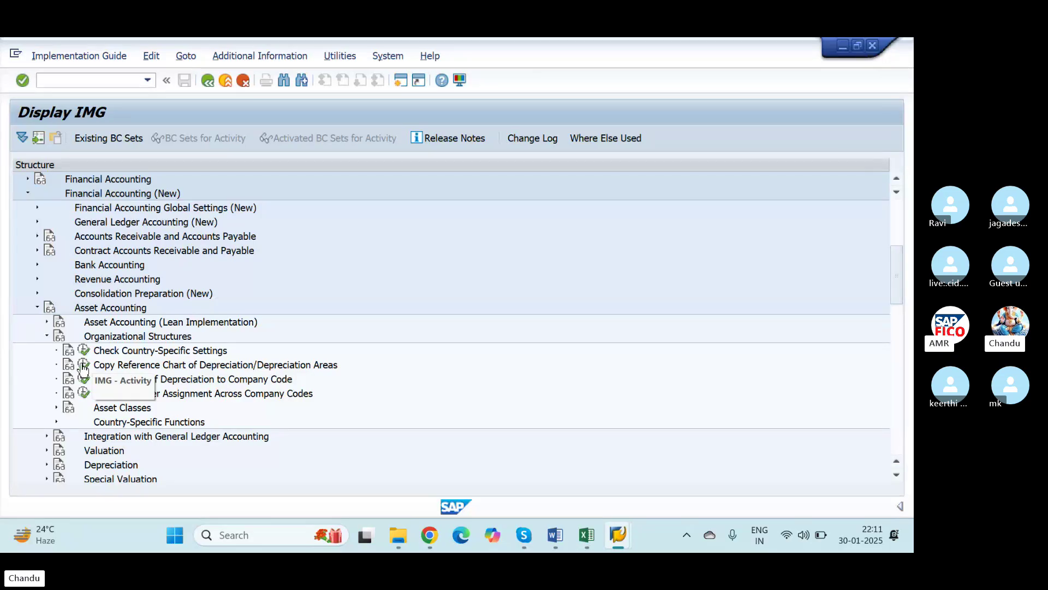
pyautogui.click(83, 365)
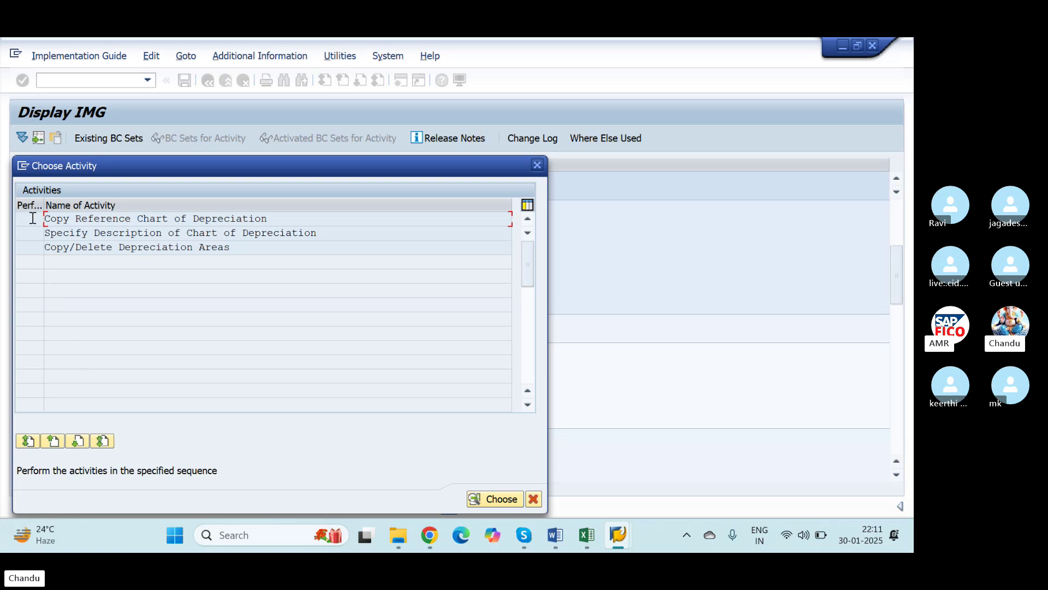
# Step: Choose Copy Reference Chart of Depreciation and bring up the Copy org. object dialog
pyautogui.doubleClick(62, 221)
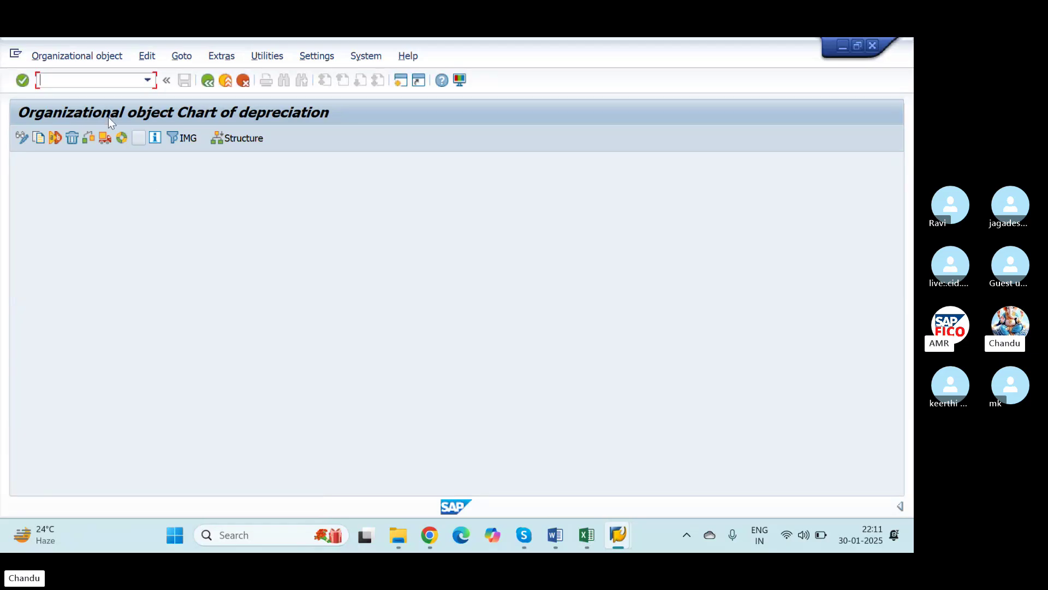
pyautogui.click(38, 139)
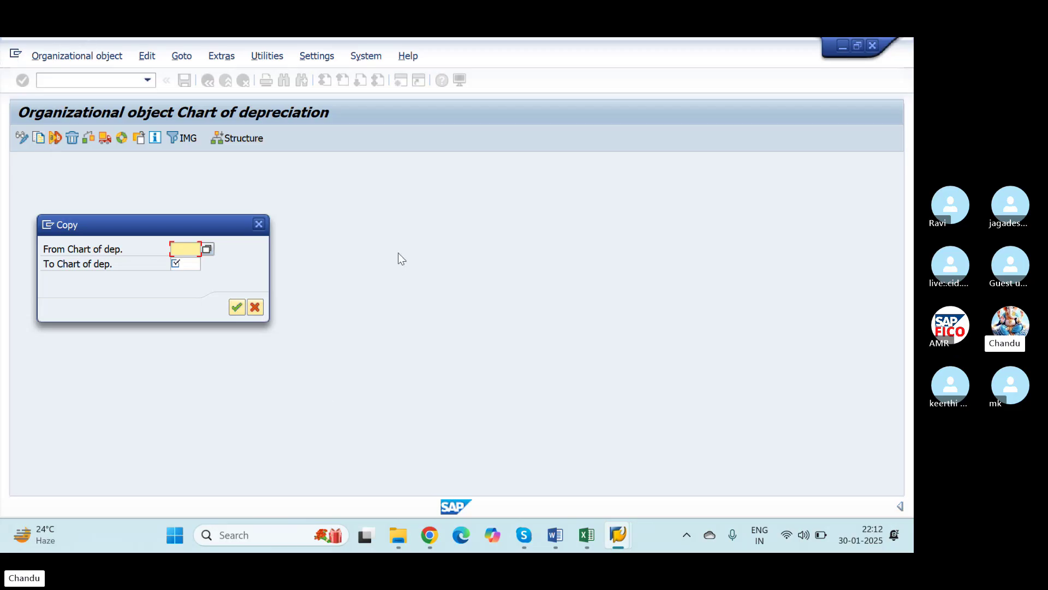
# Step: Select reference chart 1IN, the sample chart for India, as the source chart
pyautogui.click(207, 249)
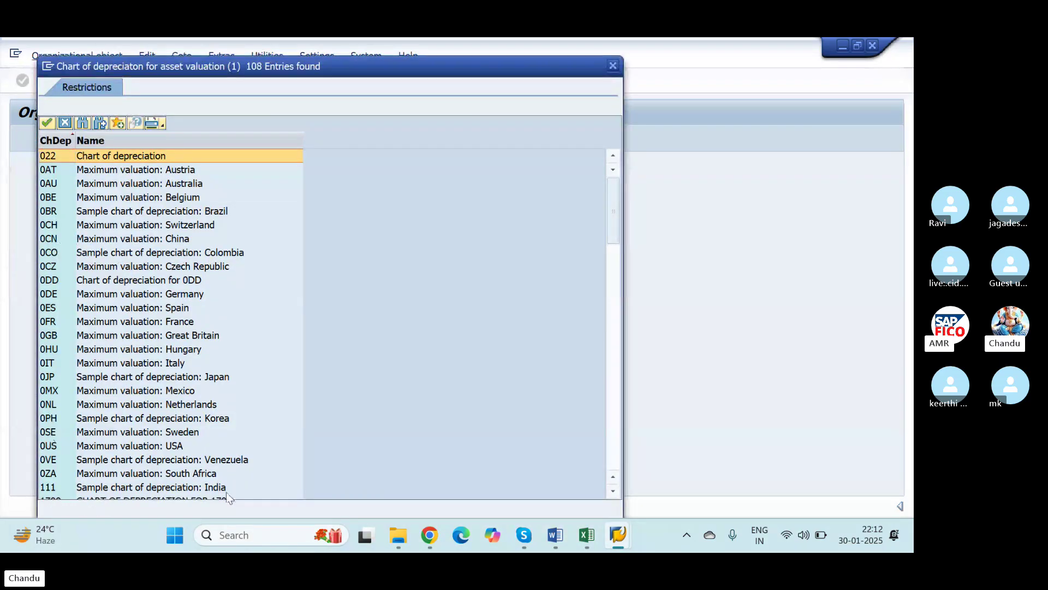
pyautogui.click(617, 488)
pyautogui.doubleClick(617, 488)
pyautogui.click(617, 487)
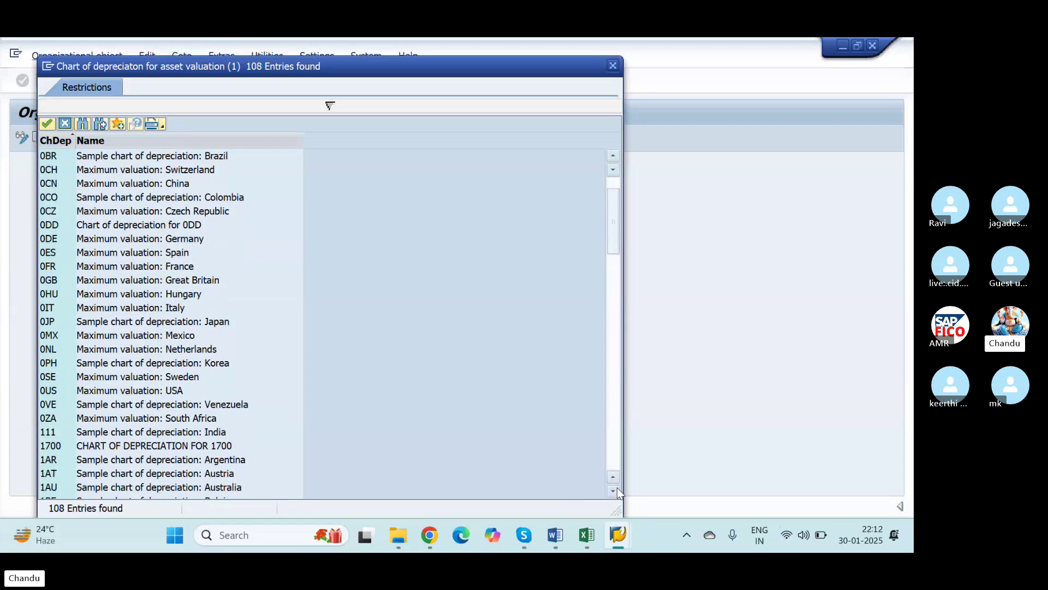
pyautogui.click(617, 488)
pyautogui.click(617, 488)
pyautogui.click(617, 487)
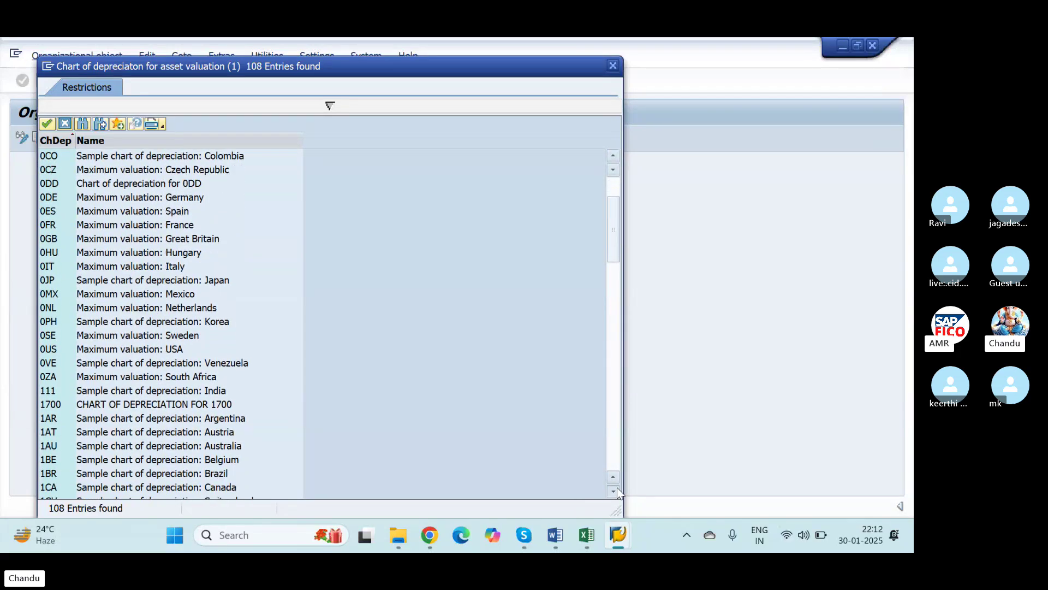
pyautogui.click(617, 487)
pyautogui.click(617, 488)
pyautogui.click(617, 488)
pyautogui.click(617, 488)
pyautogui.click(617, 488)
pyautogui.click(617, 488)
pyautogui.click(617, 487)
pyautogui.click(617, 488)
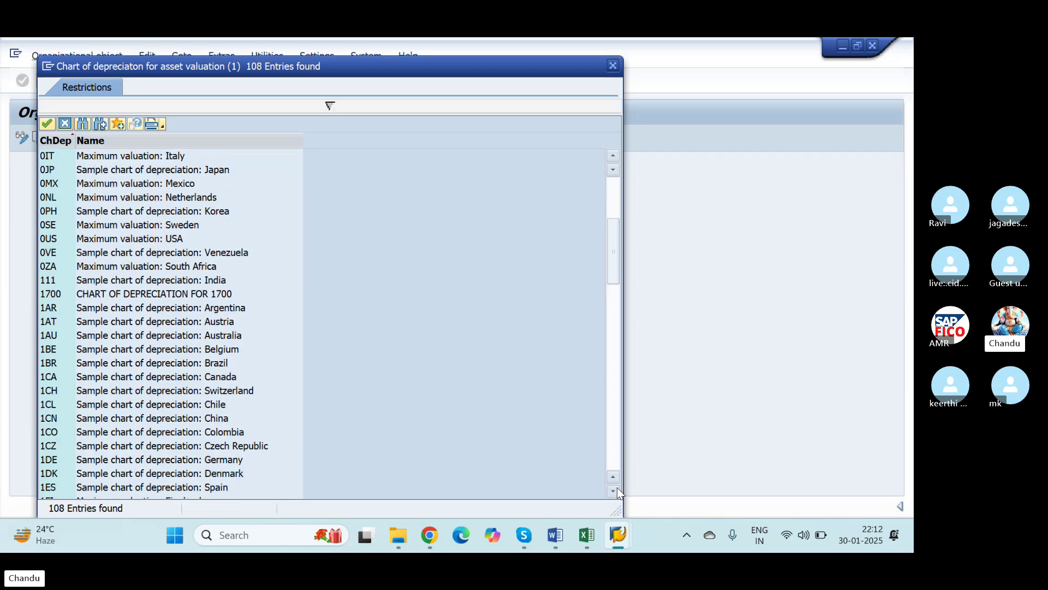
pyautogui.click(617, 488)
pyautogui.click(617, 487)
pyautogui.click(617, 488)
pyautogui.click(617, 488)
pyautogui.click(617, 488)
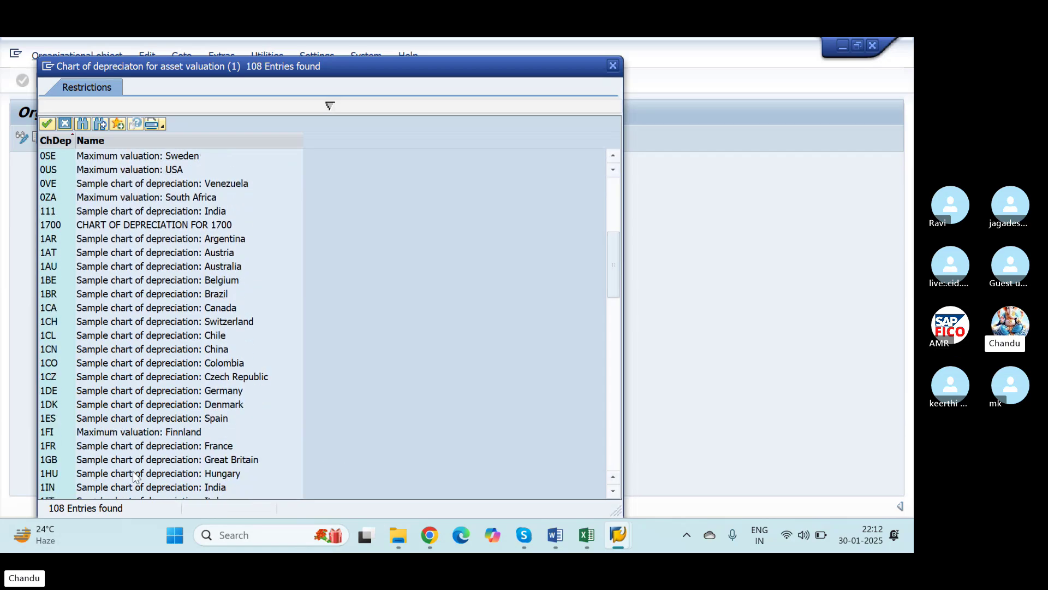
pyautogui.click(51, 486)
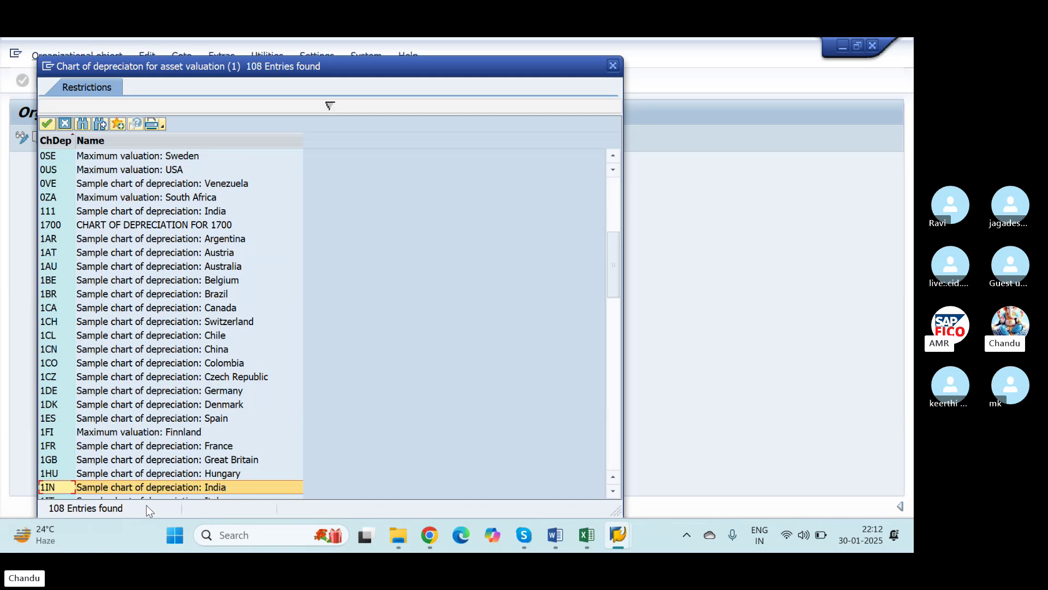
pyautogui.click(613, 490)
pyautogui.click(613, 490)
pyautogui.click(613, 490)
pyautogui.click(613, 491)
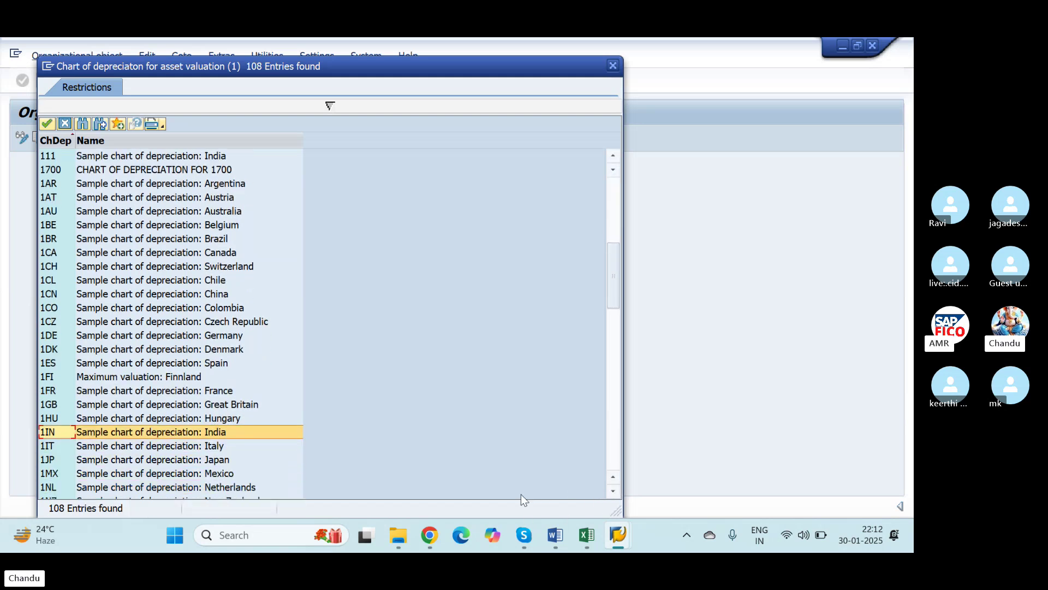
pyautogui.click(46, 122)
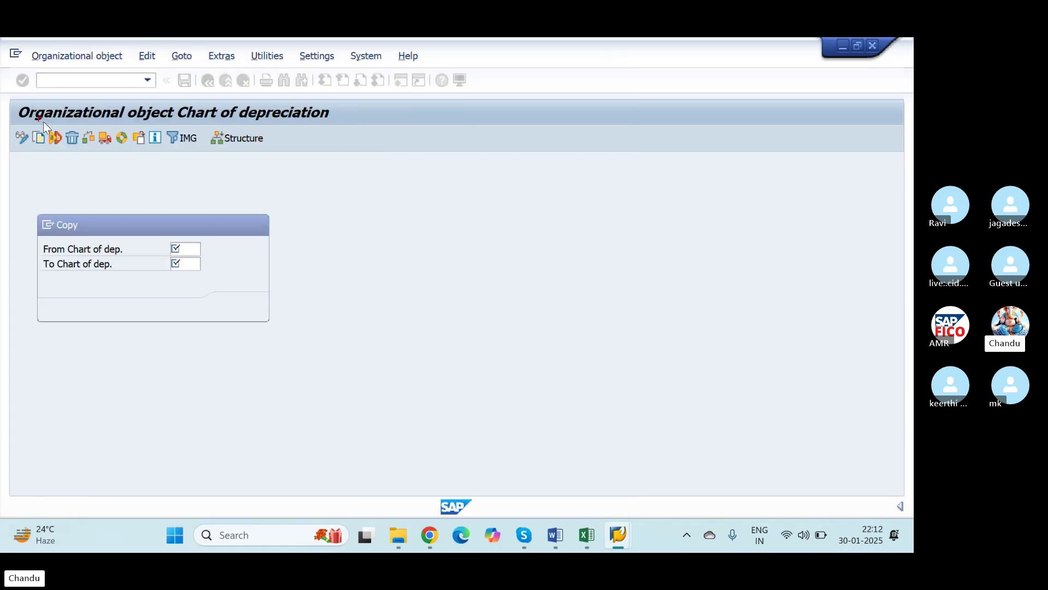
# Step: Copy 1IN to target chart NICS, transporting number ranges under the customizing request
pyautogui.click(194, 266)
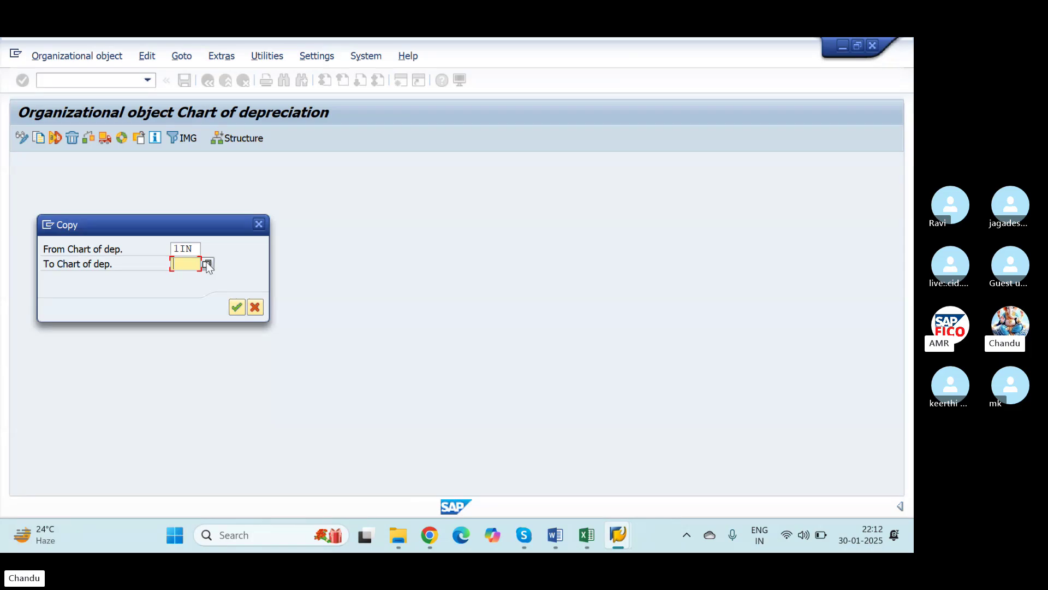
pyautogui.write('nics')
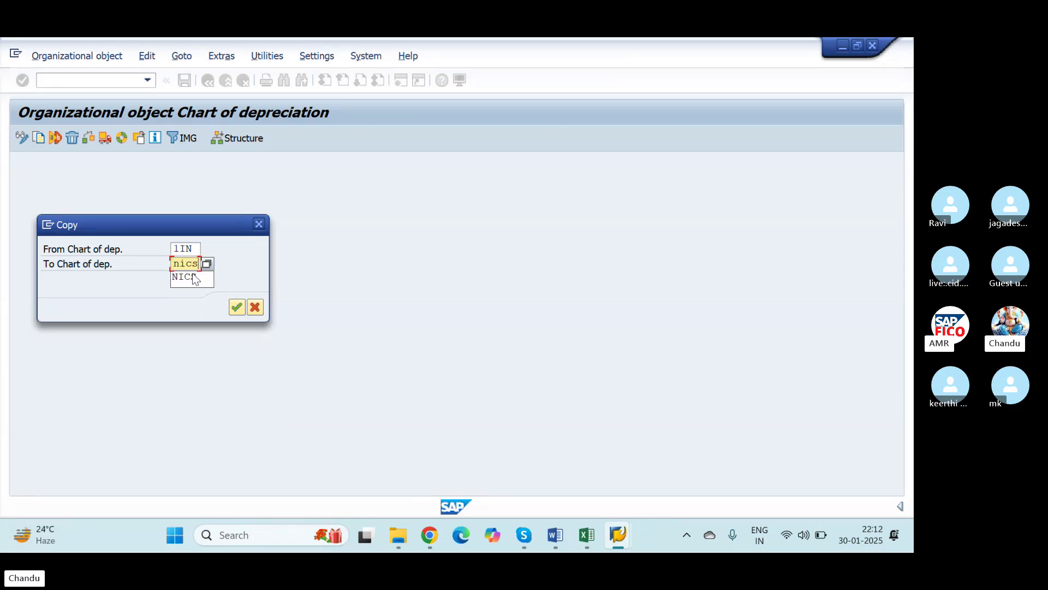
pyautogui.click(193, 277)
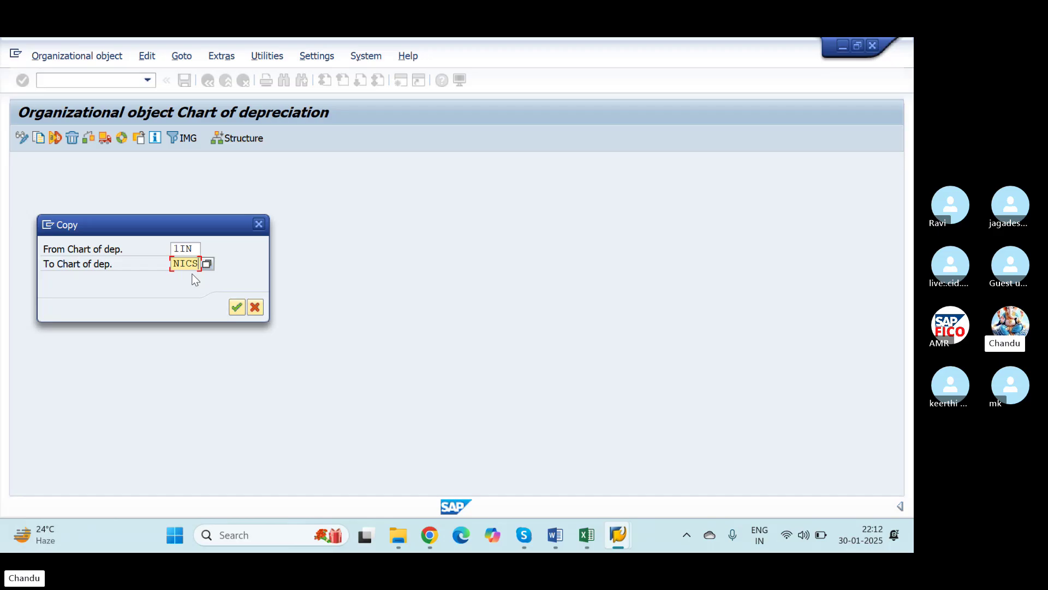
pyautogui.click(237, 308)
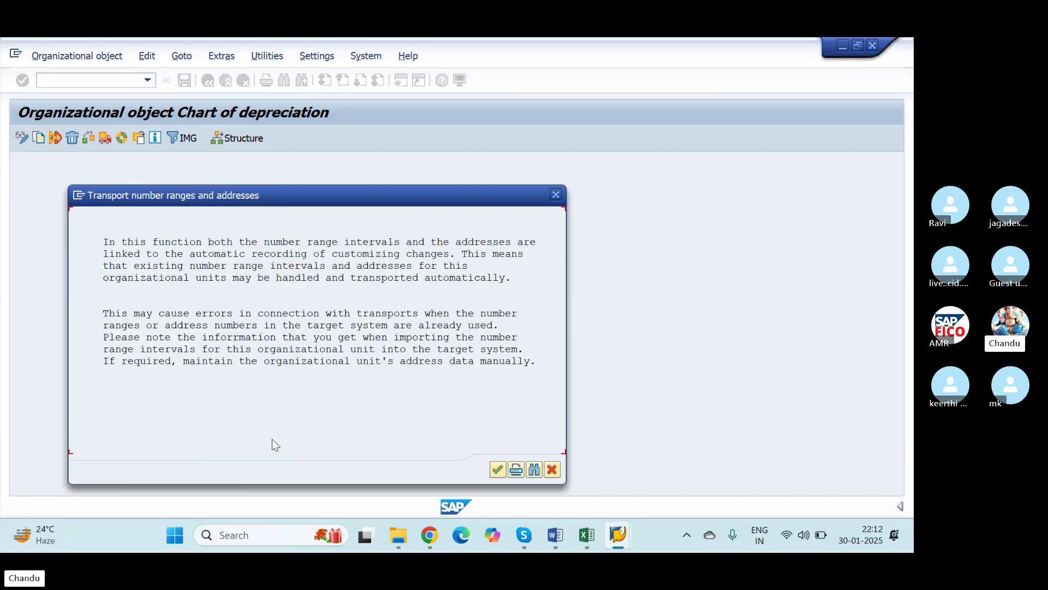
pyautogui.click(497, 469)
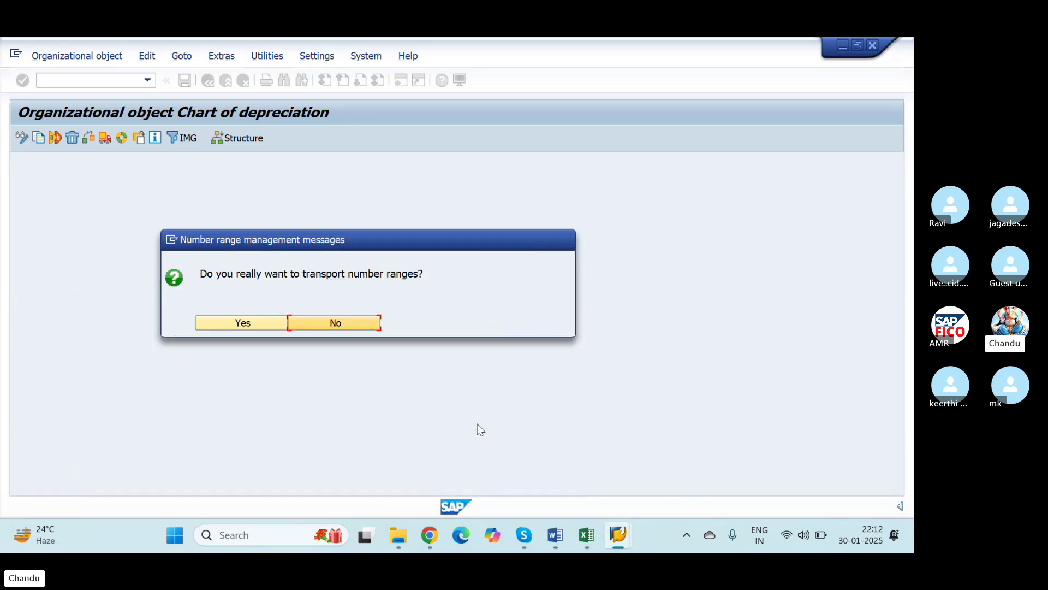
pyautogui.click(257, 329)
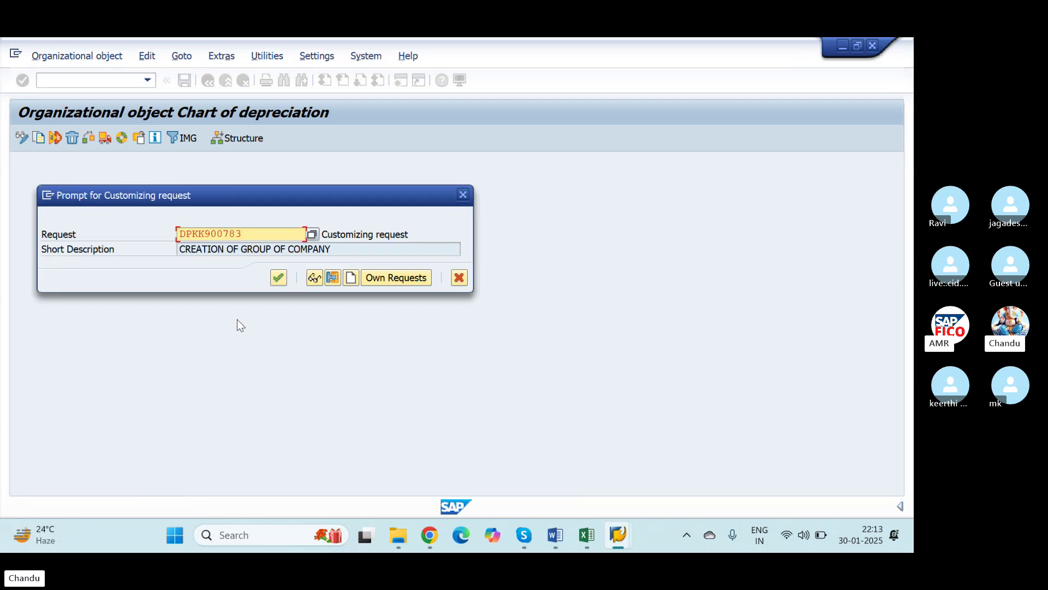
pyautogui.click(276, 274)
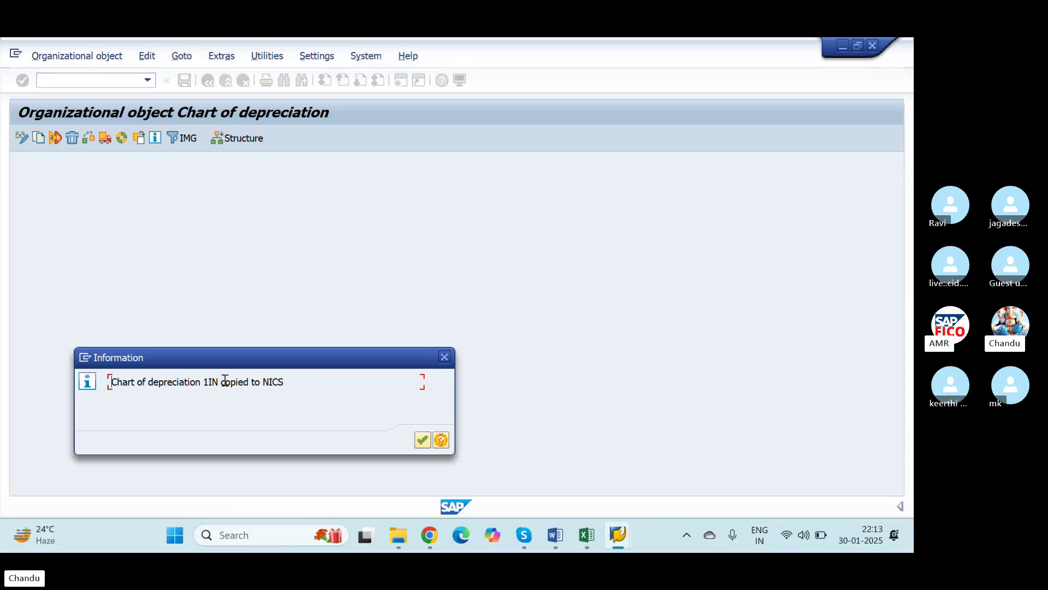
pyautogui.click(421, 440)
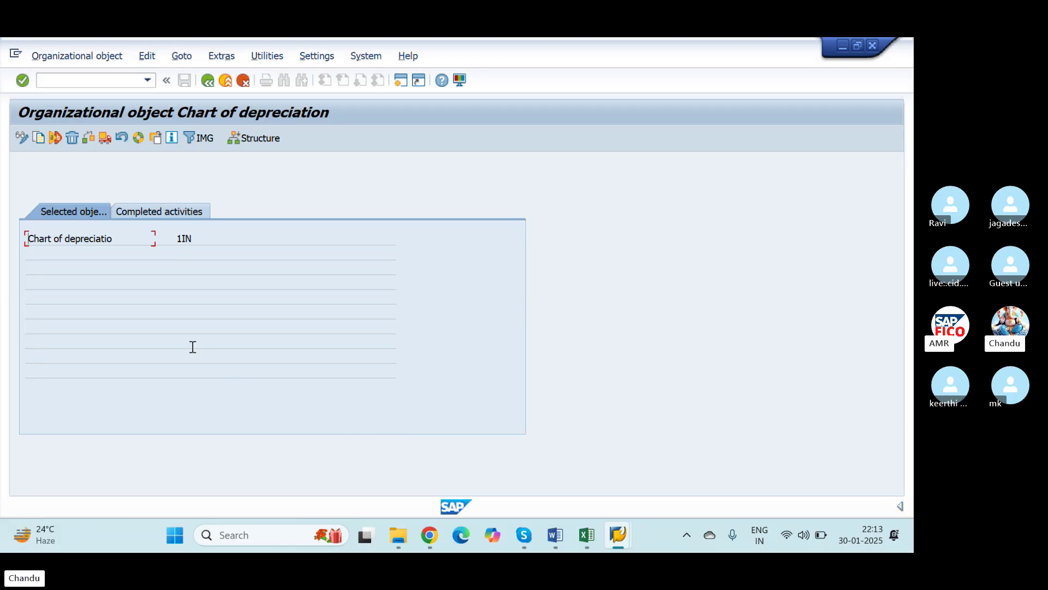
# Step: Open Specify Description of Chart of Depreciation and jump to the NICS entry
pyautogui.hotkey('alt', 'Tab')
pyautogui.hotkey('alt', 'shift', 'Tab')
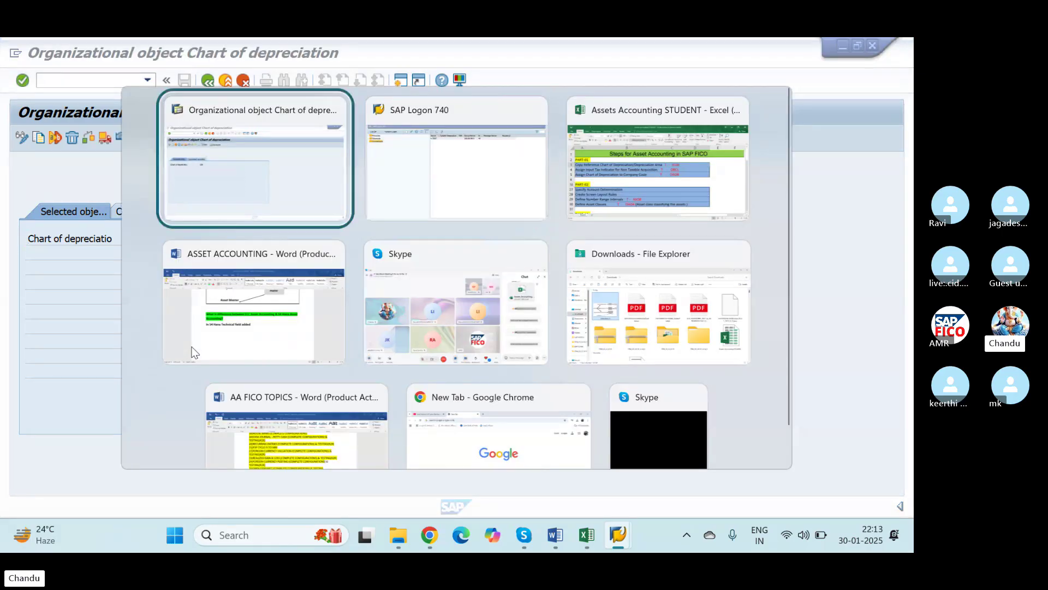
pyautogui.click(208, 81)
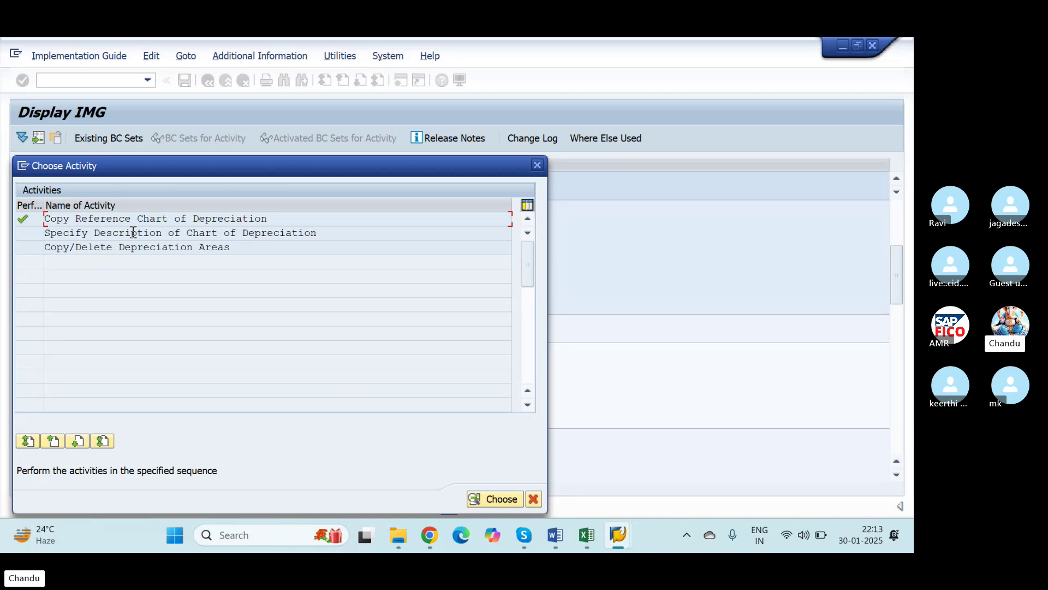
pyautogui.doubleClick(133, 233)
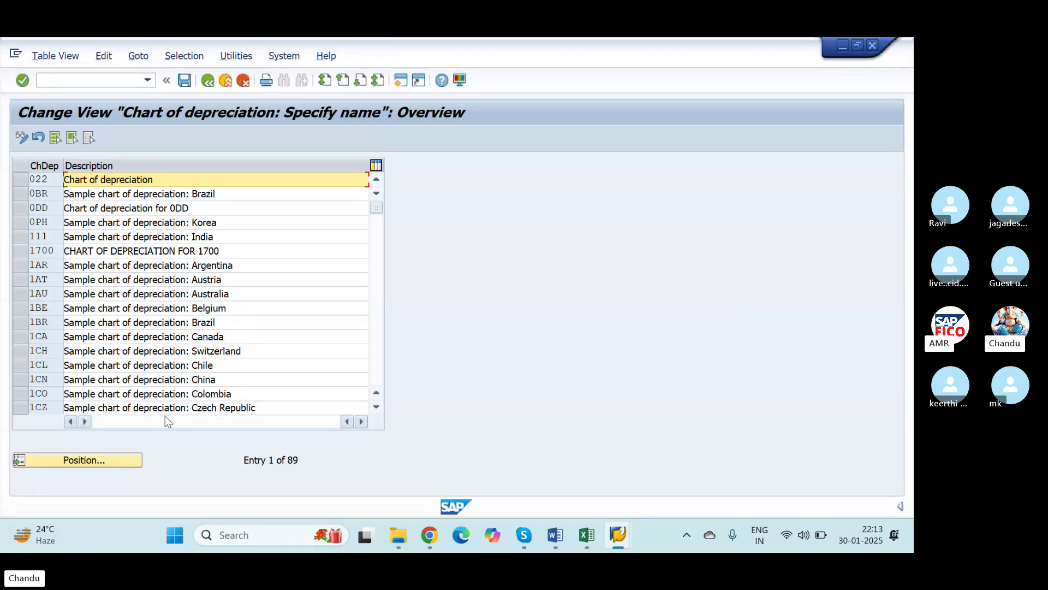
pyautogui.click(90, 461)
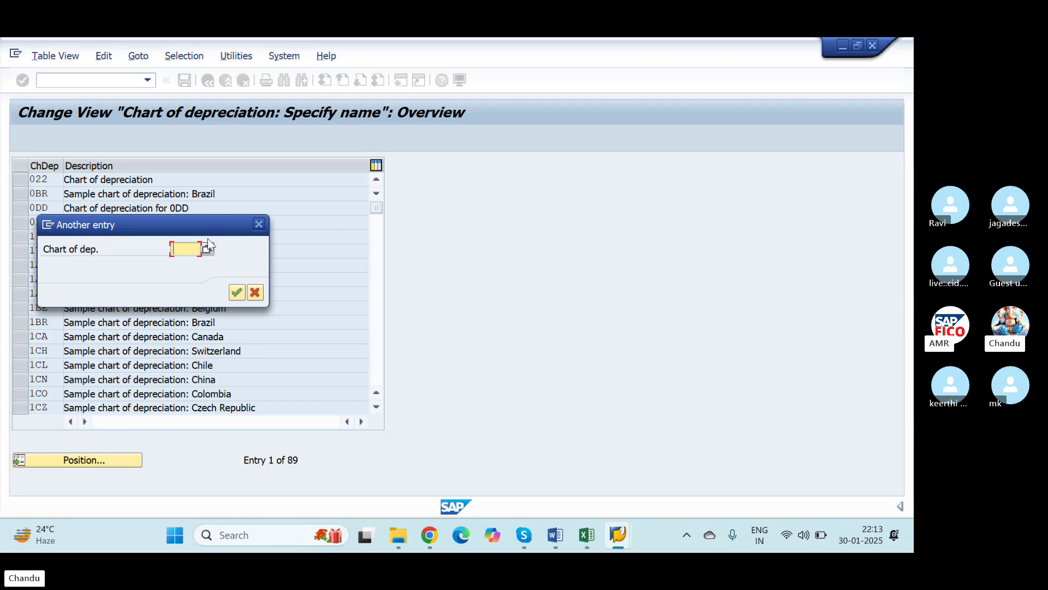
pyautogui.write('NICS')
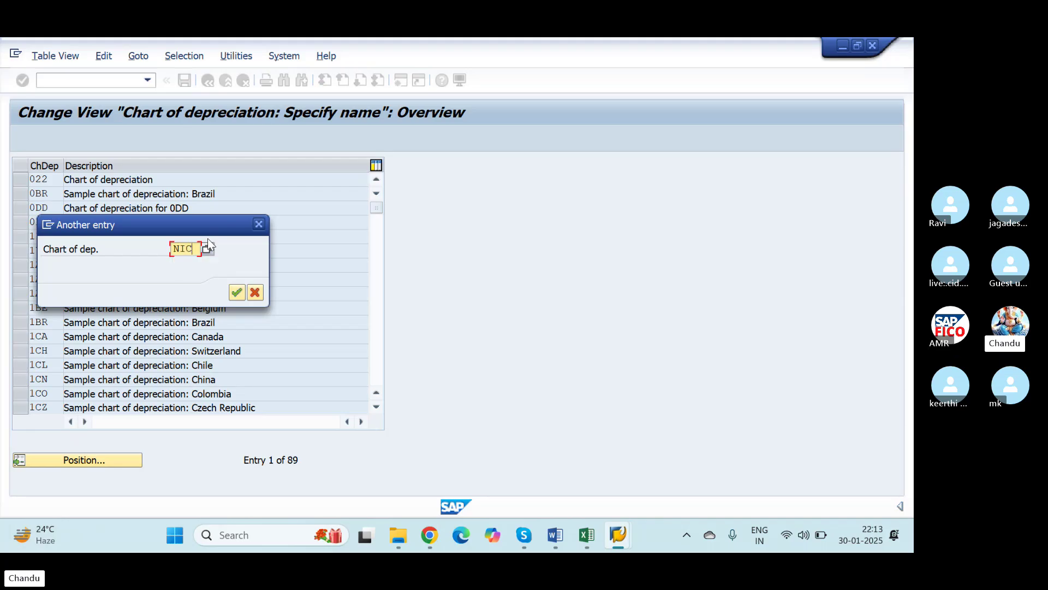
pyautogui.click(234, 297)
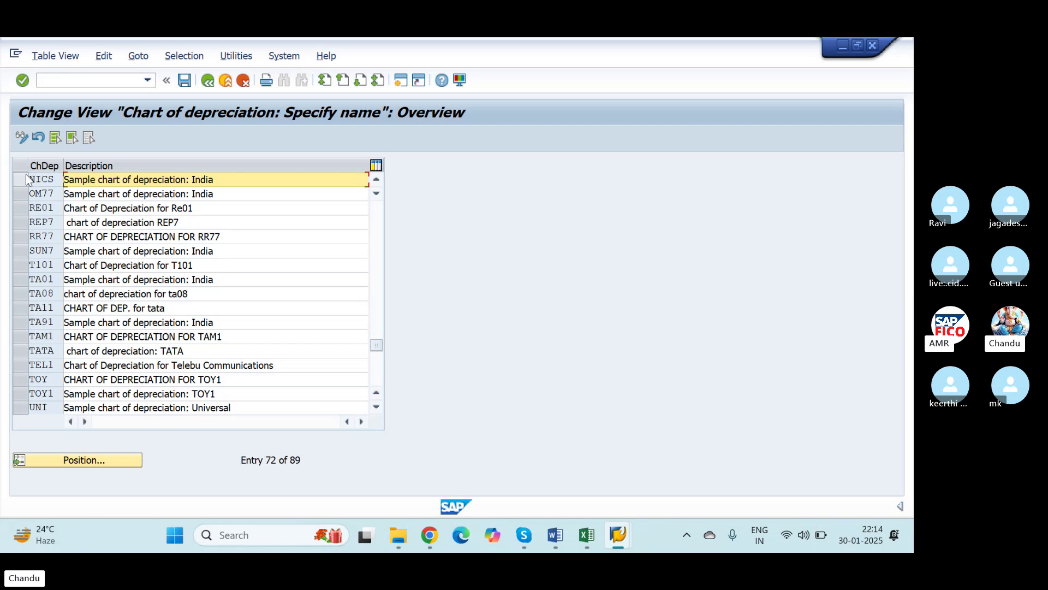
# Step: Change NICS's description to 'Sample chart of depreciation: NICS' and save under the customizing request
pyautogui.click(41, 179)
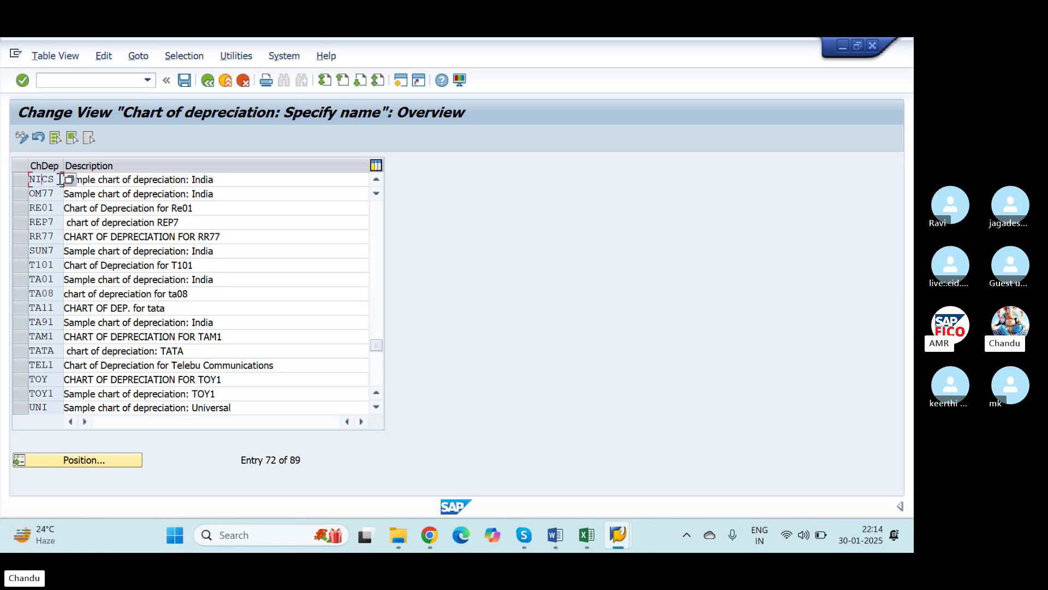
pyautogui.click(236, 180)
pyautogui.press('BackSpace')
pyautogui.press('BackSpace')
pyautogui.press('BackSpace')
pyautogui.press('BackSpace')
pyautogui.press('BackSpace')
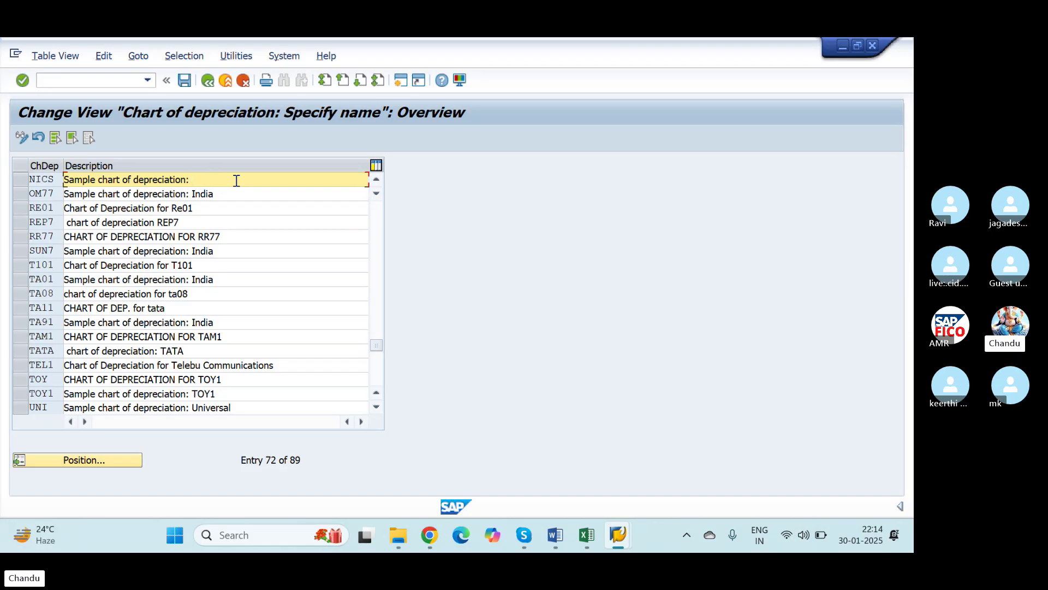
pyautogui.write('NICS')
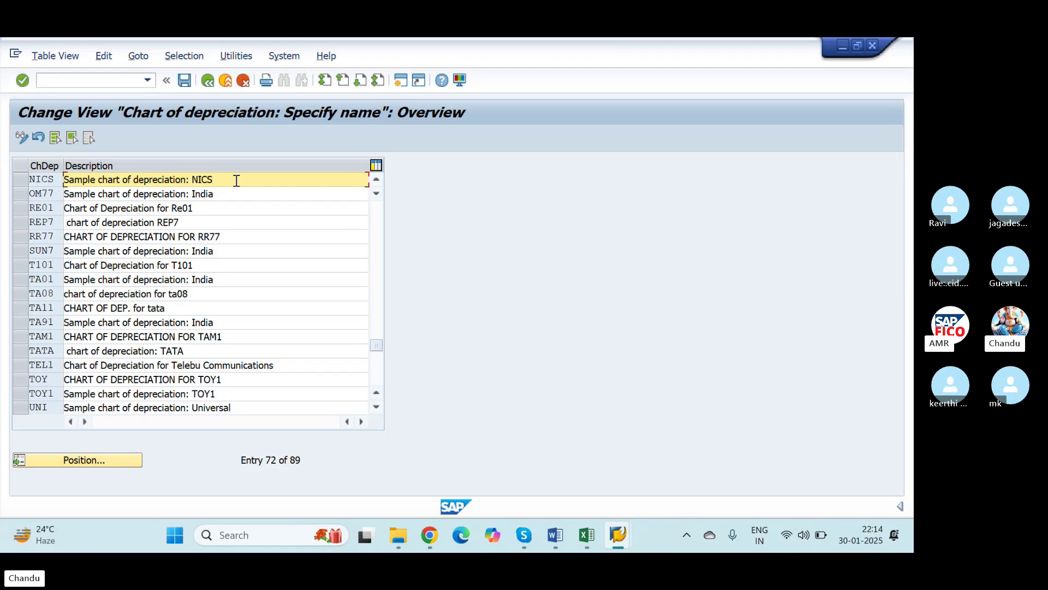
pyautogui.click(184, 80)
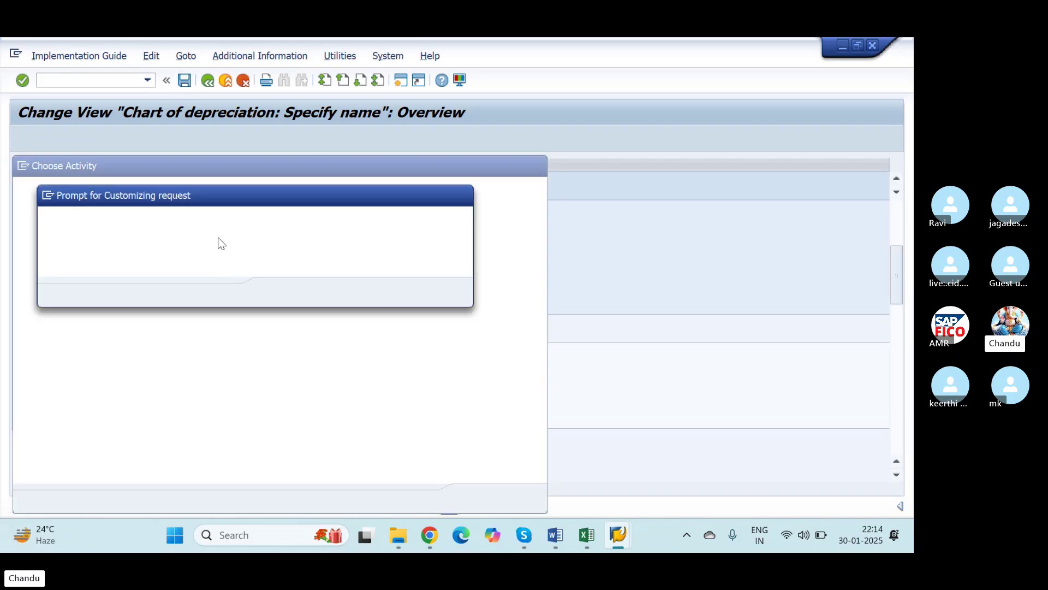
pyautogui.click(283, 293)
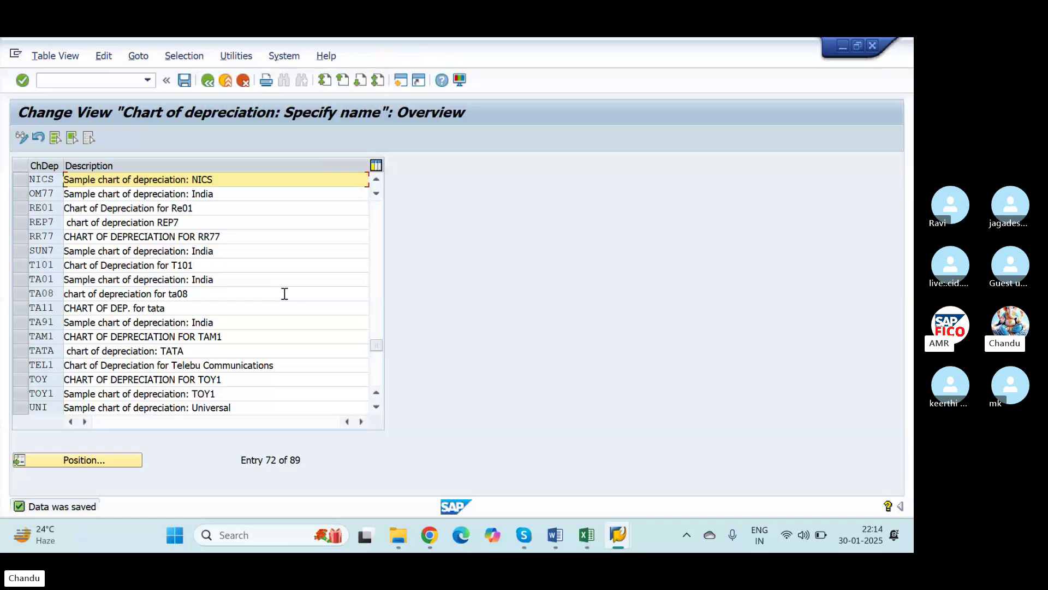
pyautogui.click(209, 85)
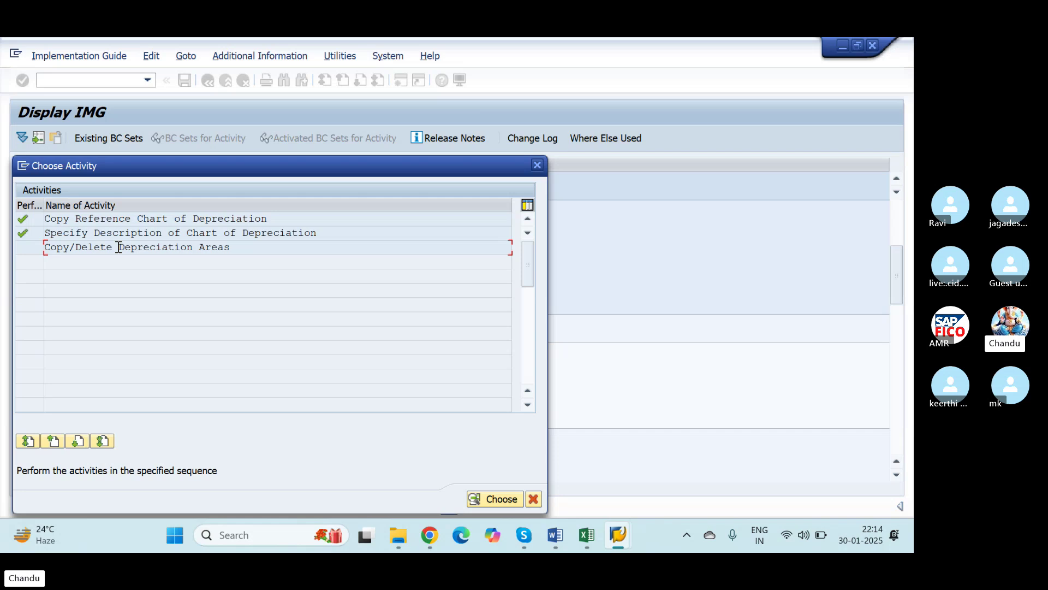
# Step: Open Copy/Delete Depreciation Areas for chart NICS and select areas 20 through 51
pyautogui.doubleClick(119, 247)
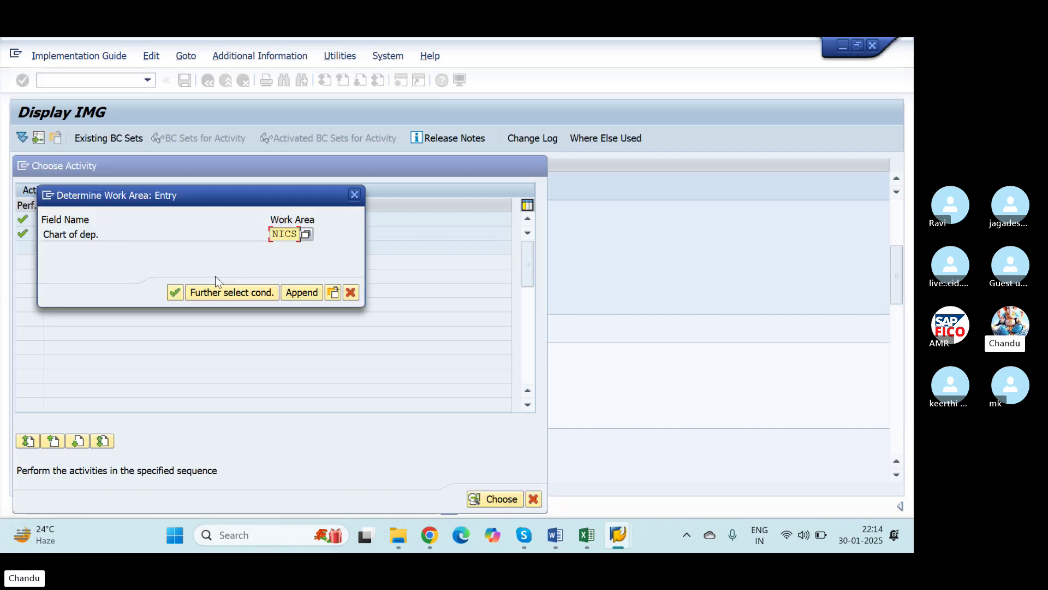
pyautogui.click(174, 293)
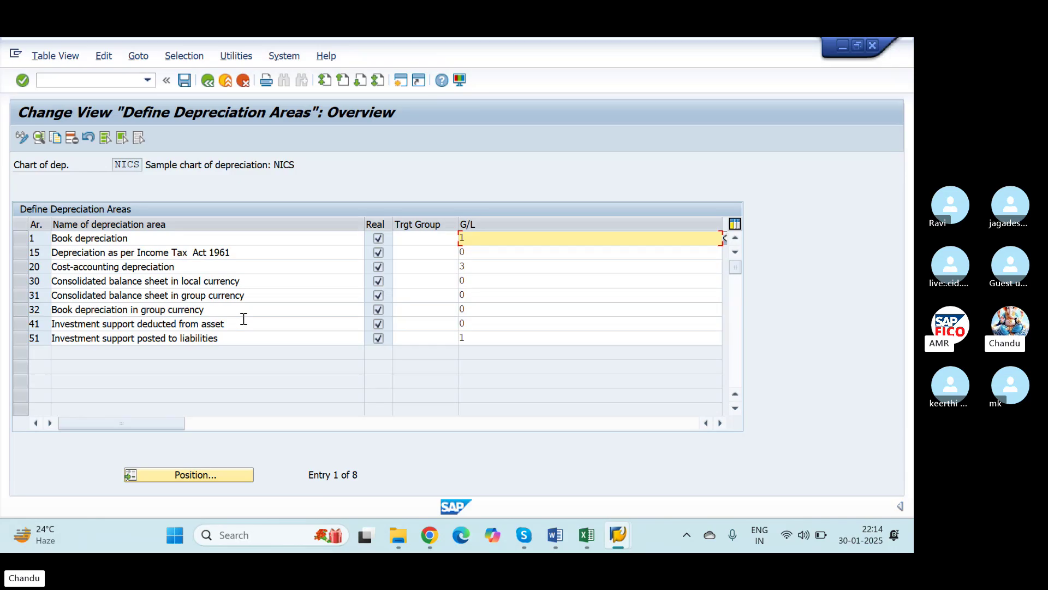
pyautogui.click(21, 241)
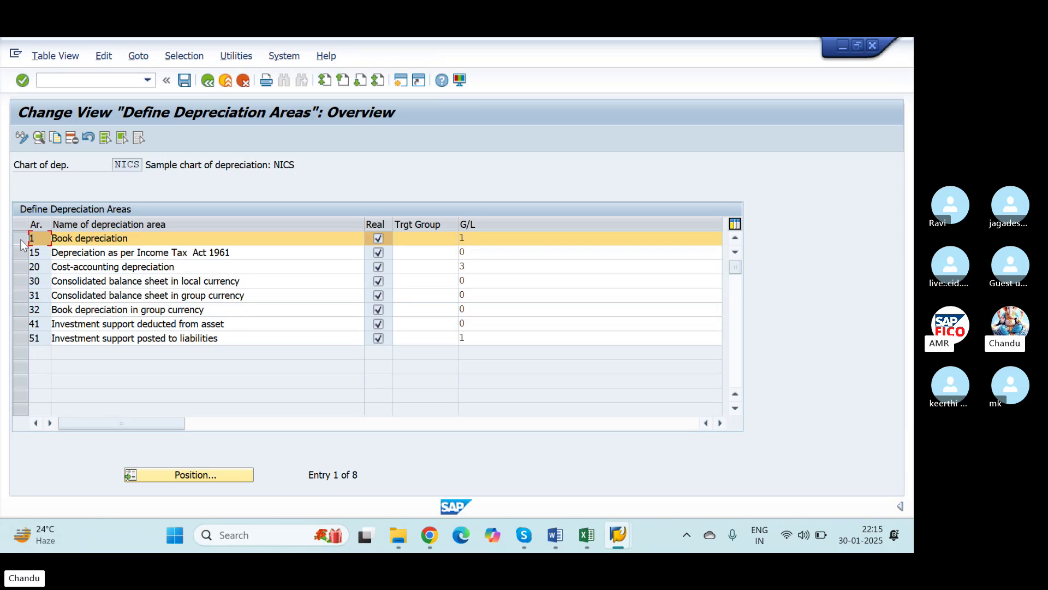
pyautogui.click(14, 253)
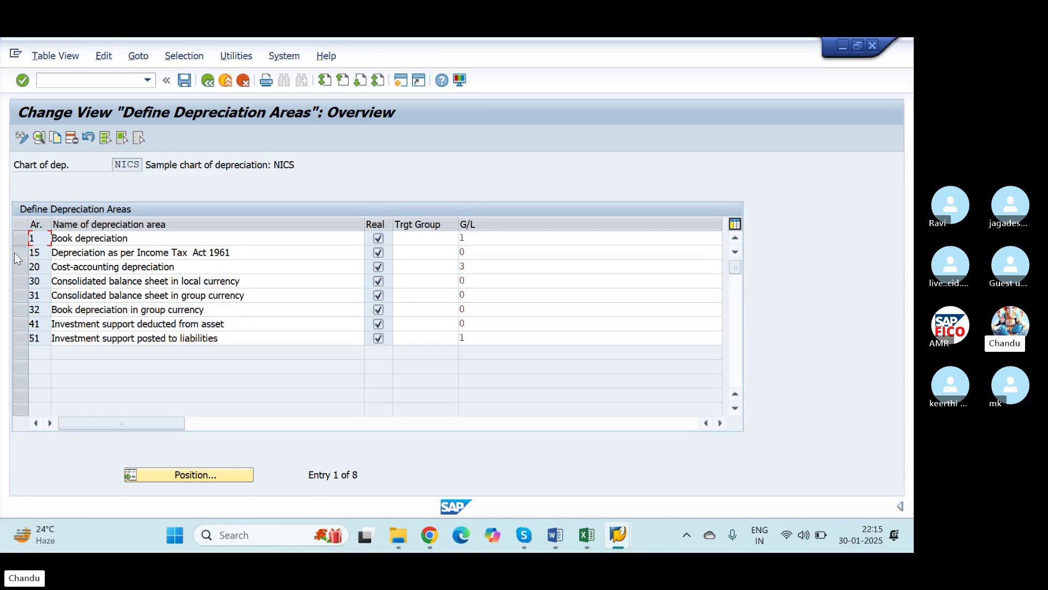
pyautogui.moveTo(14, 253); pyautogui.dragTo(19, 340)
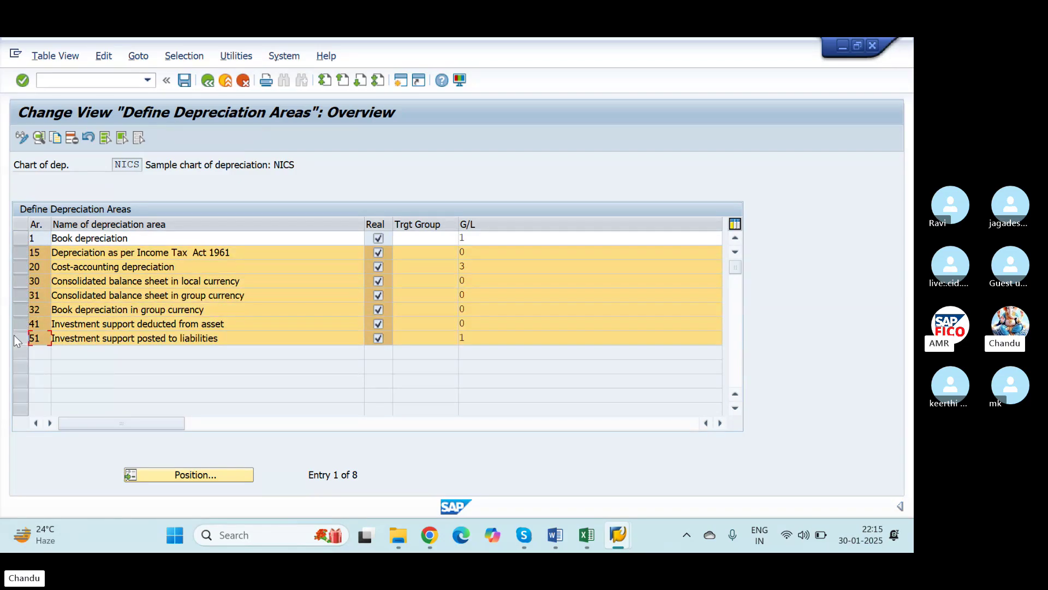
pyautogui.click(17, 250)
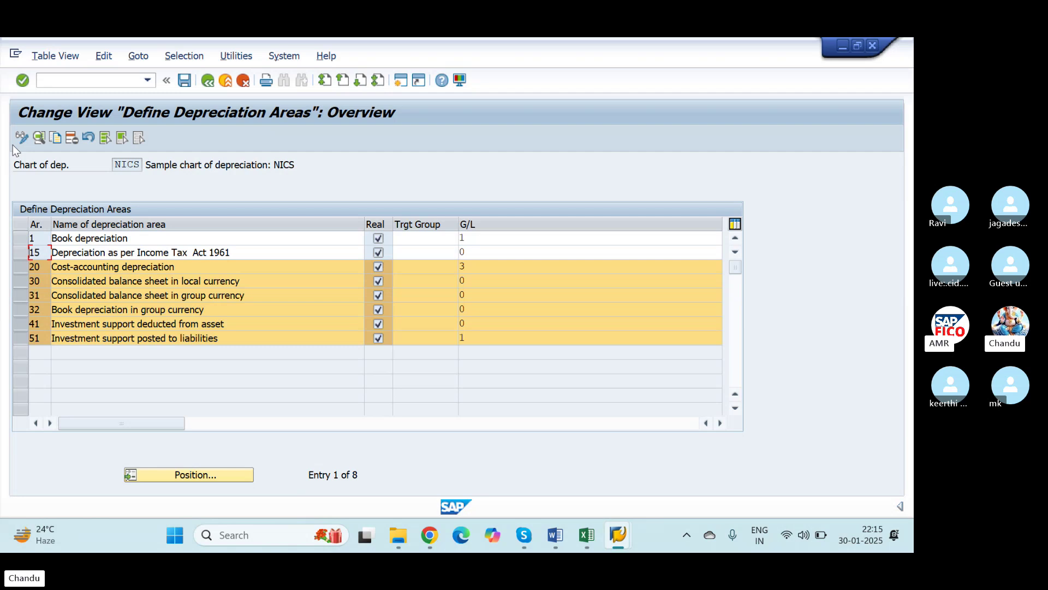
# Step: Delete the six selected areas, keeping 1 and 15, and save under the customizing request
pyautogui.click(73, 138)
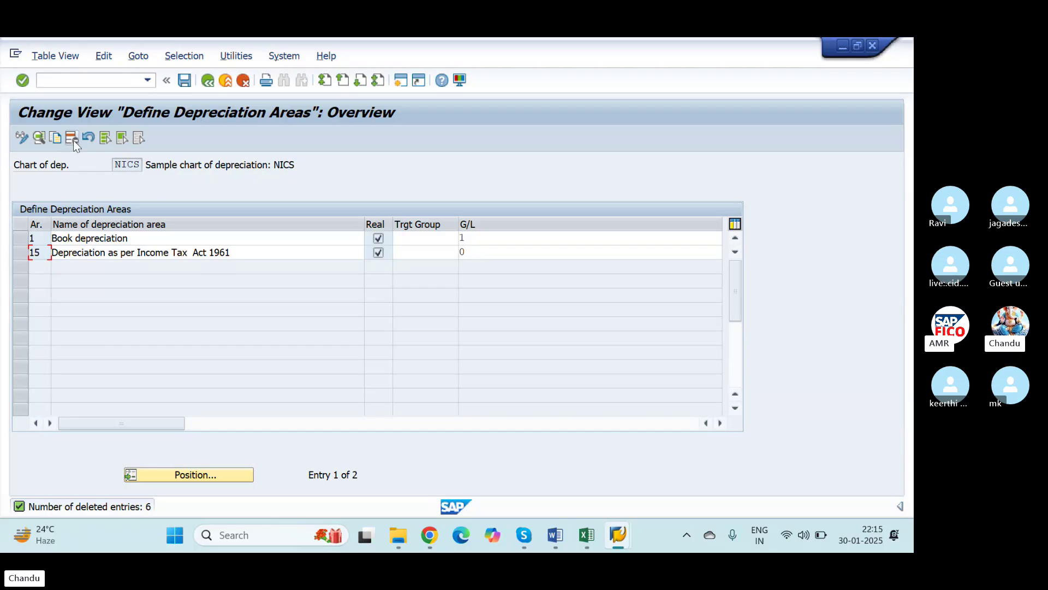
pyautogui.click(185, 81)
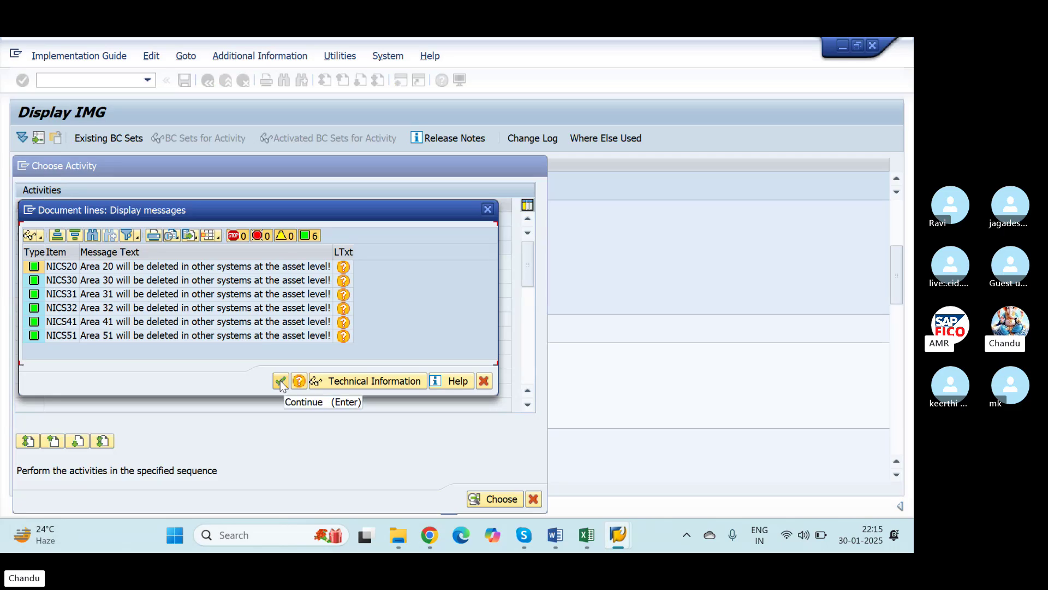
pyautogui.click(280, 380)
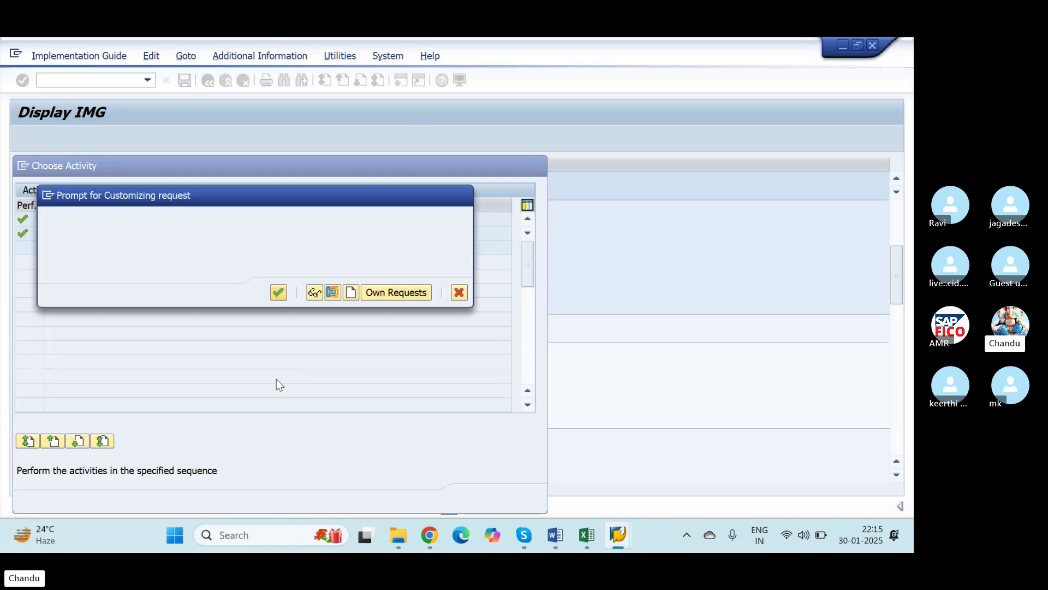
pyautogui.click(278, 293)
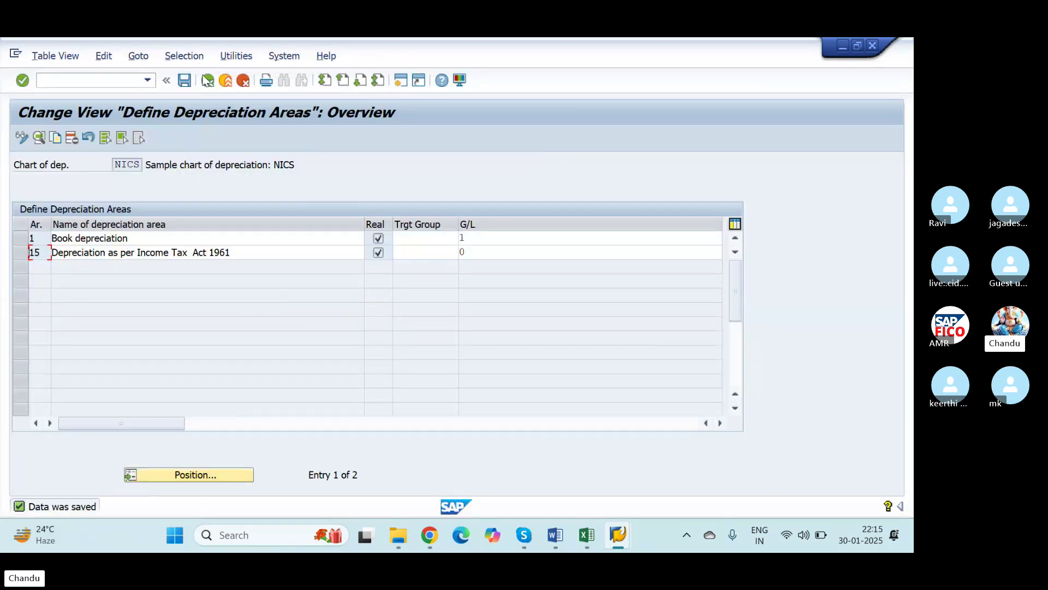
pyautogui.click(207, 81)
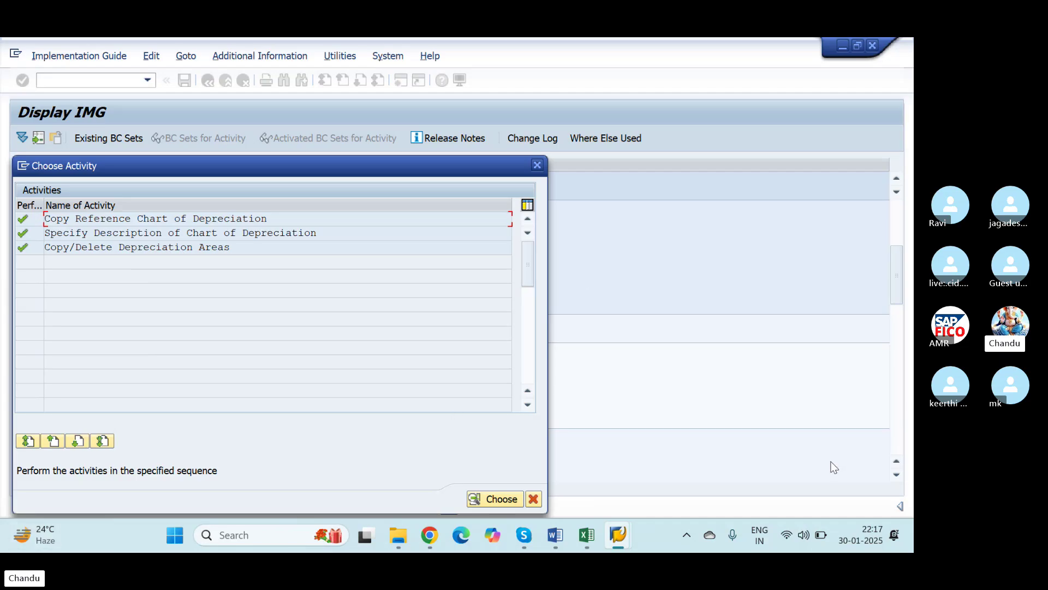
# Step: Leave the chart of depreciation activities and close the Choose Activity dialog
pyautogui.moveTo(519, 526)
pyautogui.click(490, 500)
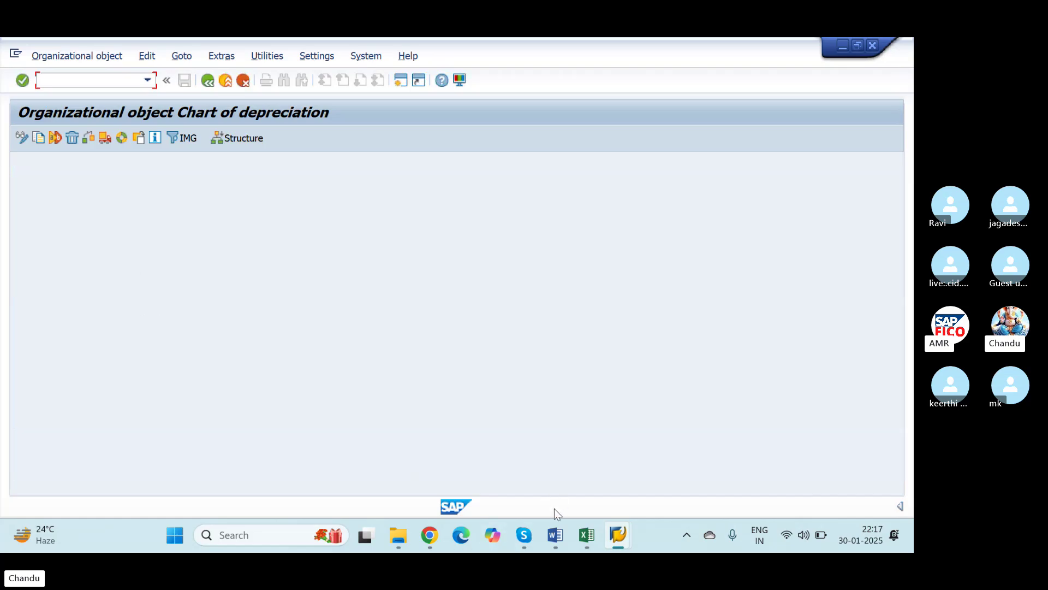
pyautogui.click(208, 81)
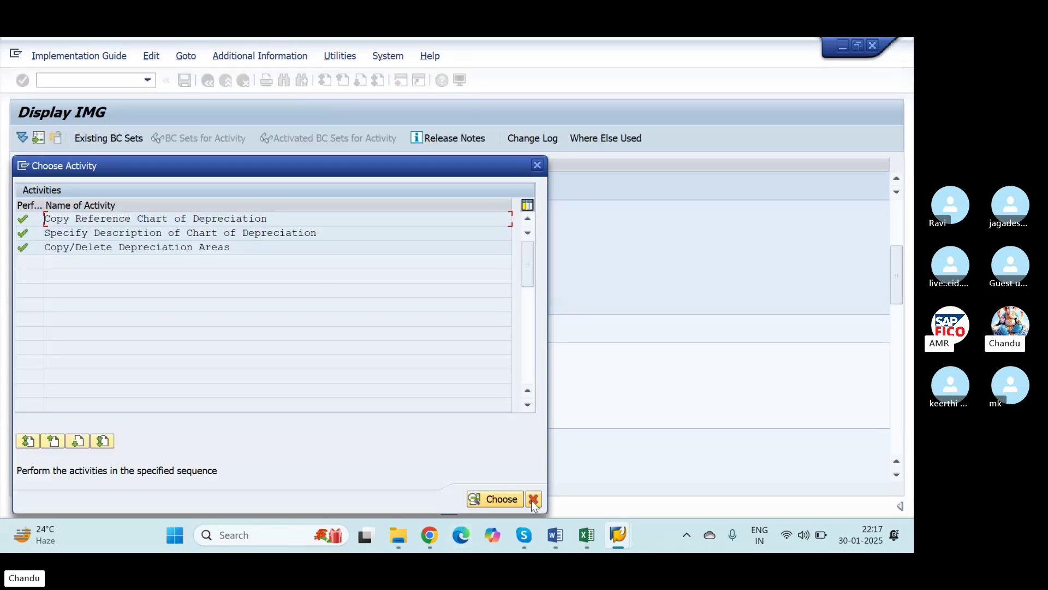
pyautogui.click(537, 164)
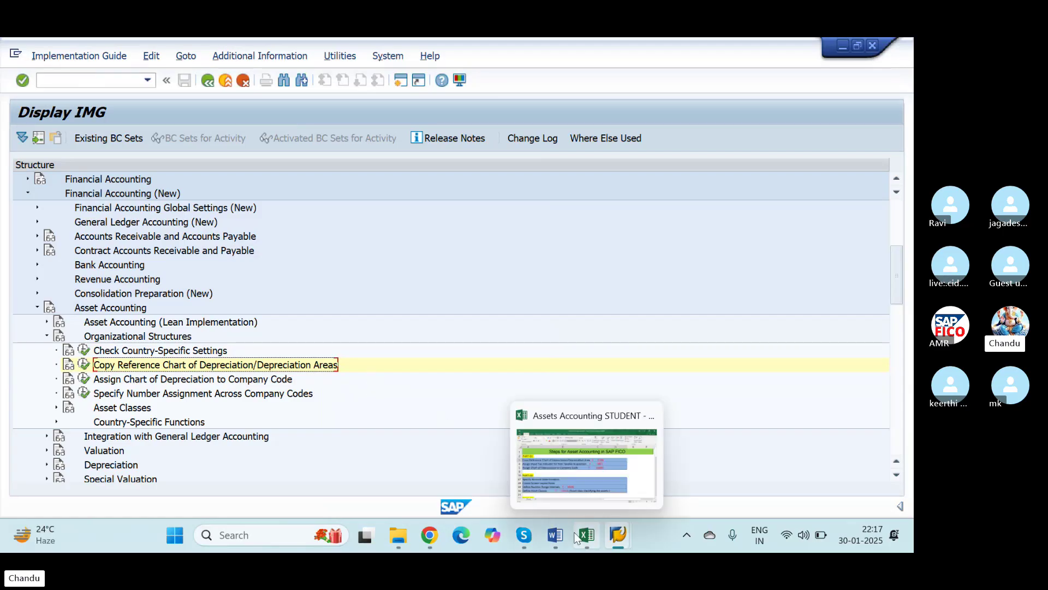
# Step: Note NICS in Excel cell E3, beside the EC08 Copy Reference Chart of Depreciation step
pyautogui.click(592, 479)
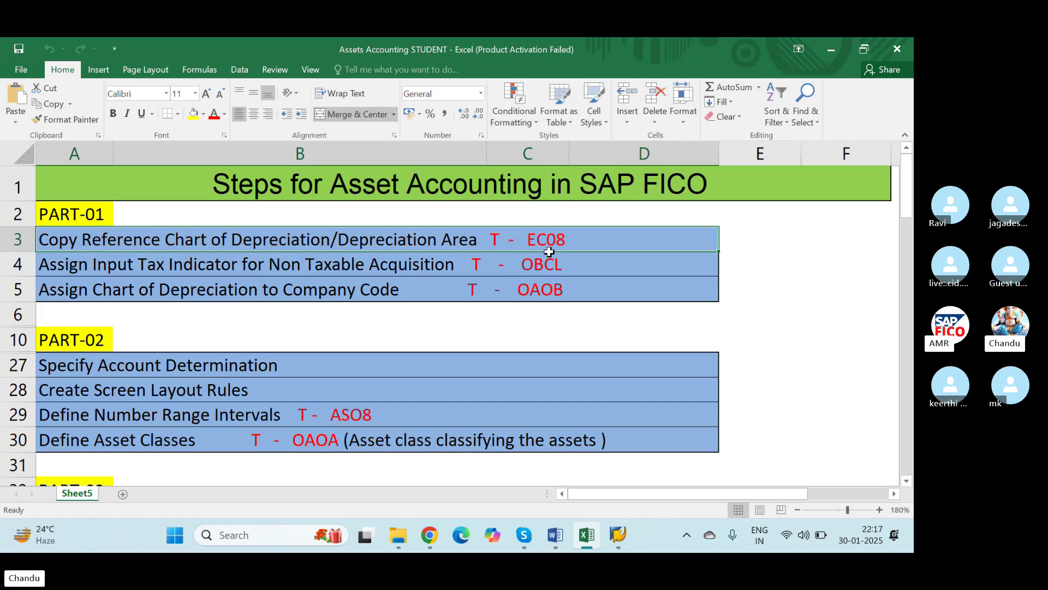
pyautogui.press('F2')
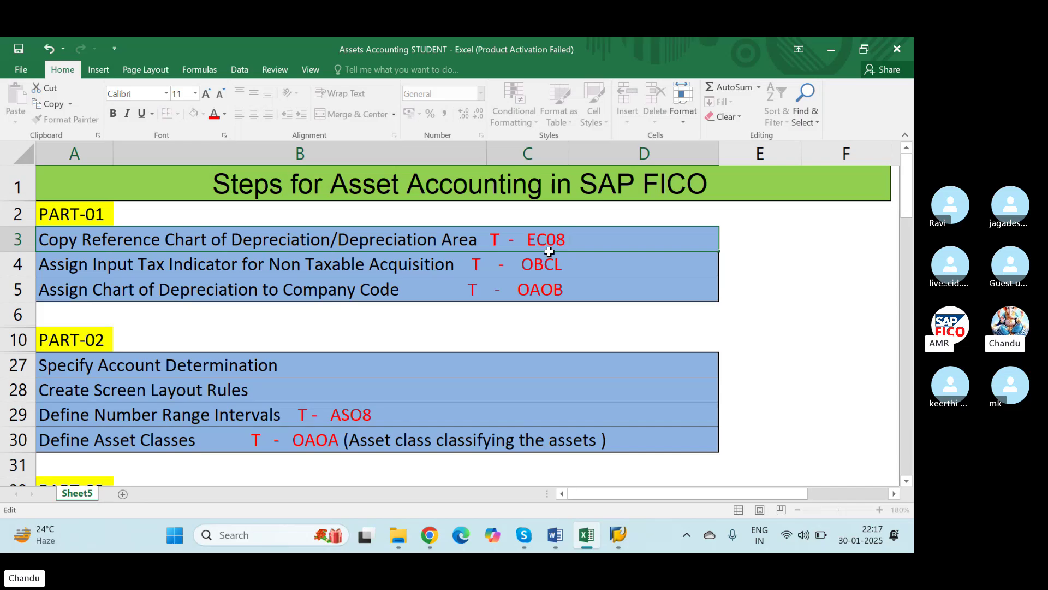
pyautogui.press('Tab')
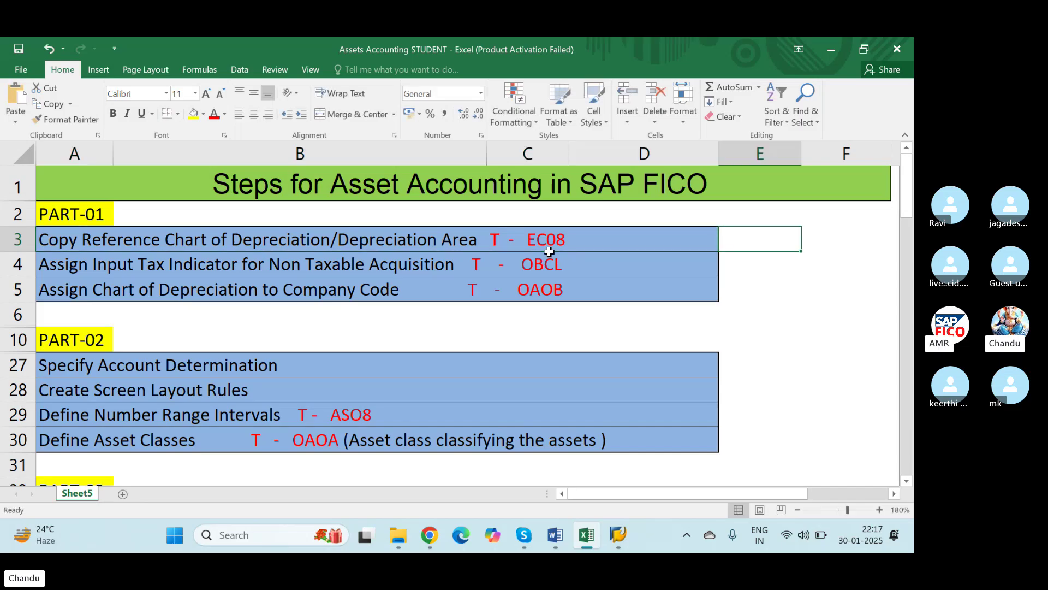
pyautogui.write('NICS')
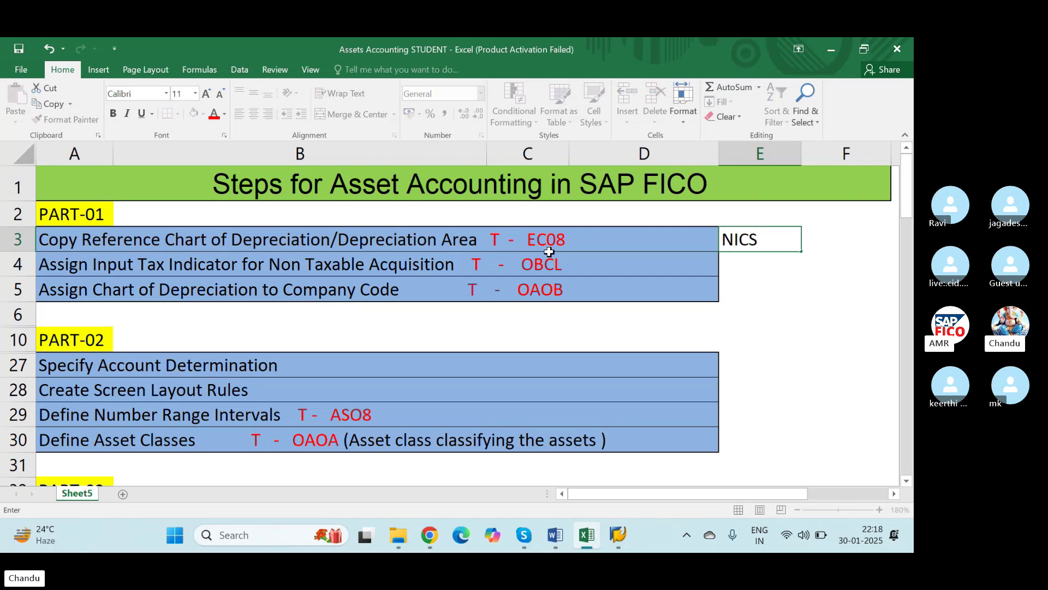
pyautogui.press('Tab')
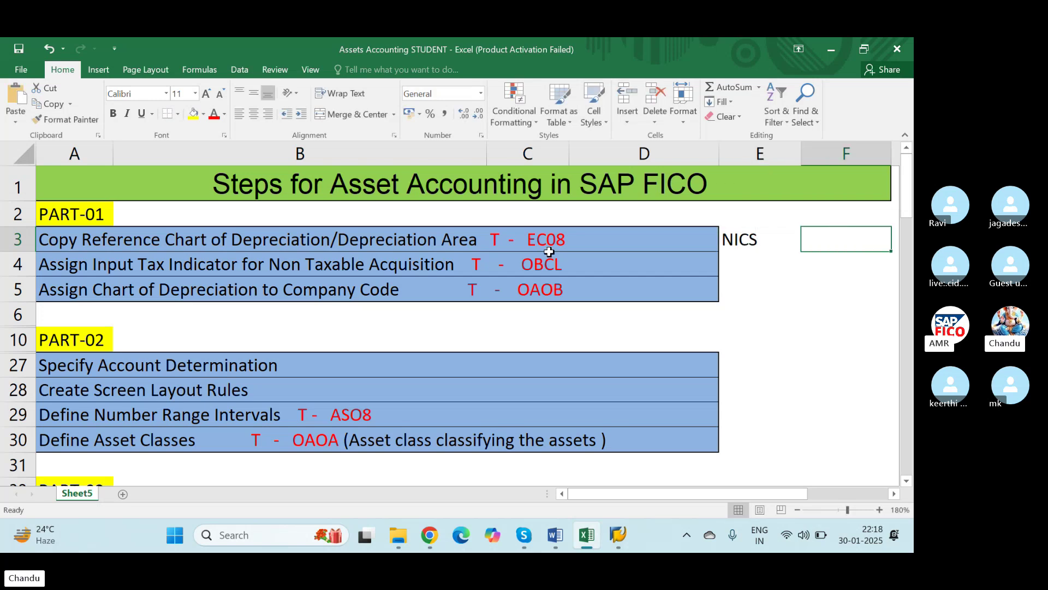
pyautogui.press('Left')
pyautogui.press('Down')
pyautogui.press('Left')
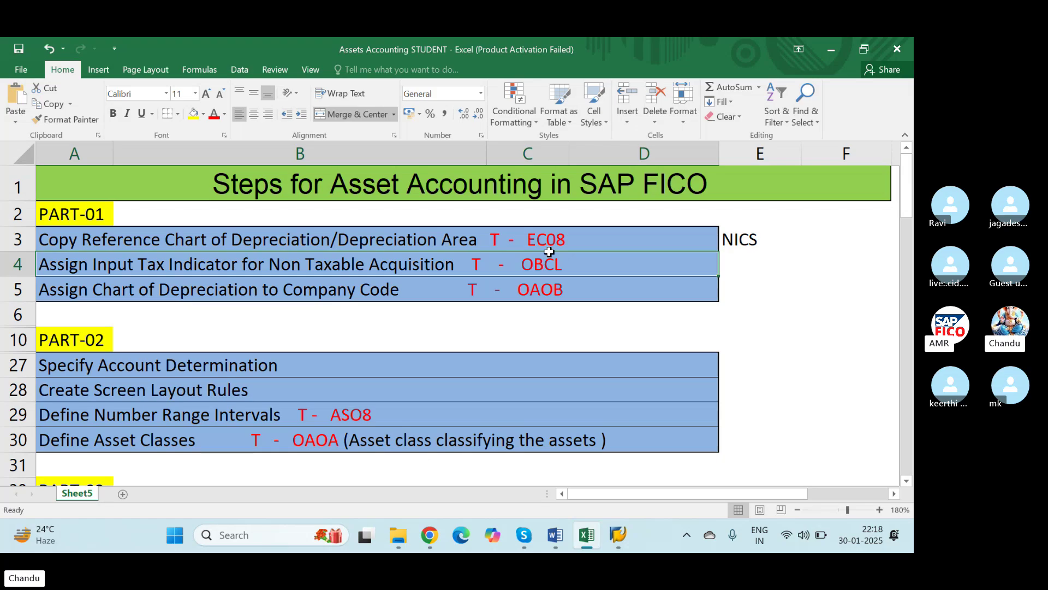
pyautogui.press('Right')
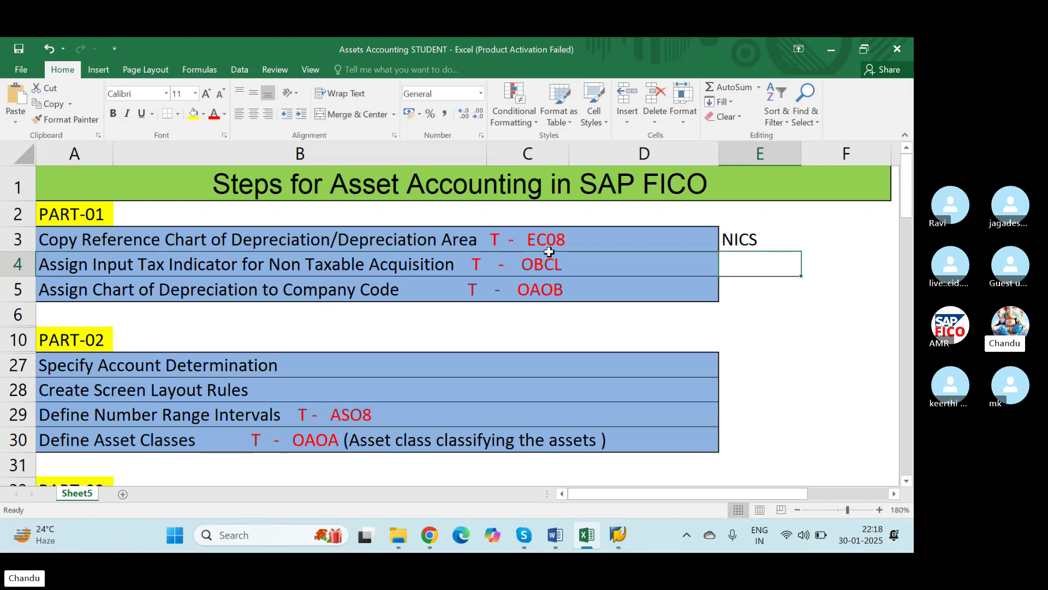
pyautogui.hotkey('alt', 'Tab')
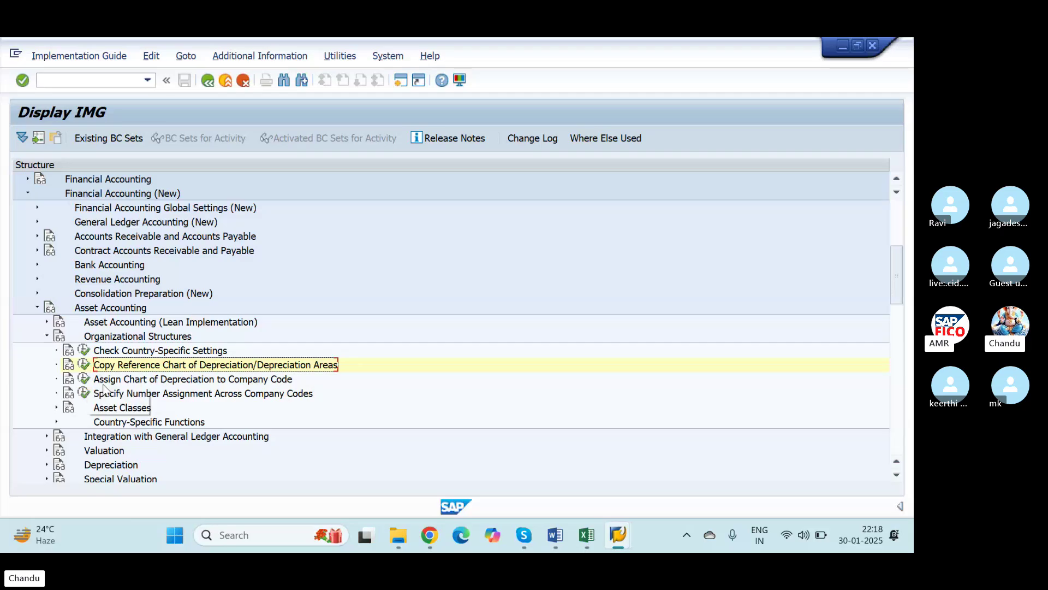
pyautogui.scroll(-2, 255, 412)
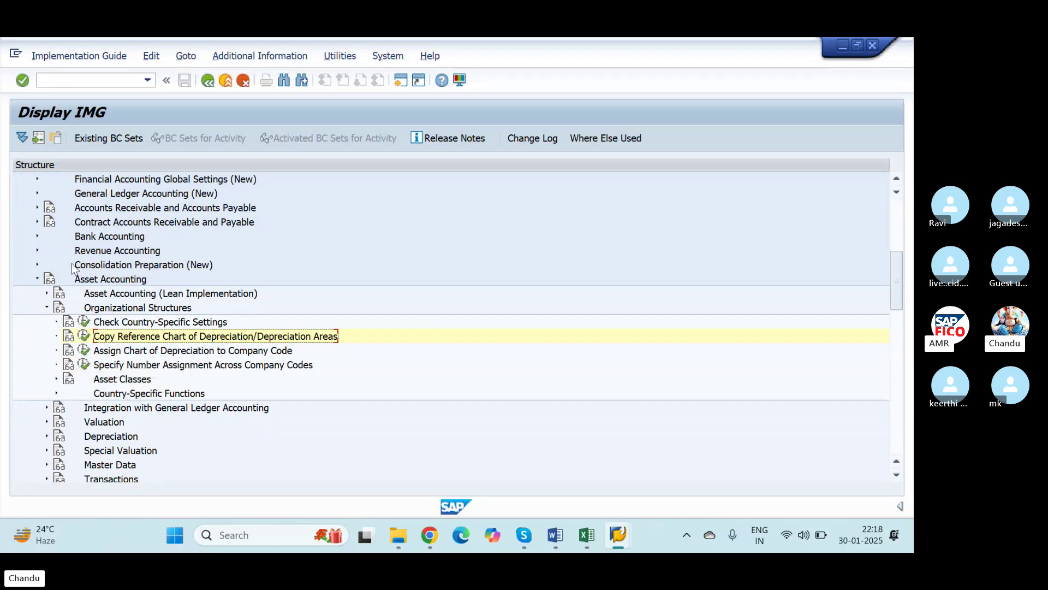
pyautogui.scroll(2, 52, 268)
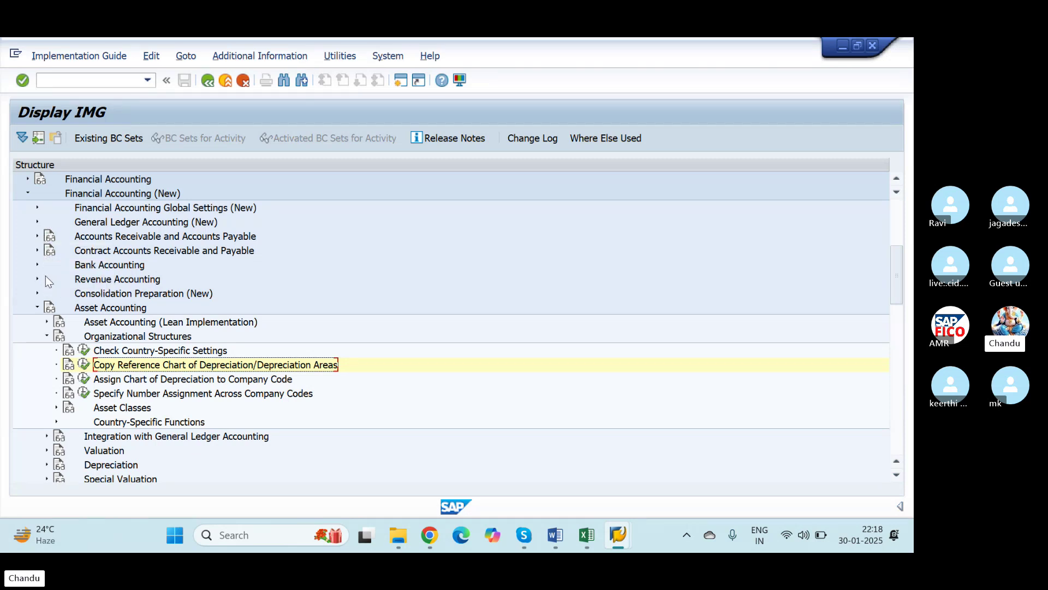
pyautogui.scroll(-1, 66, 330)
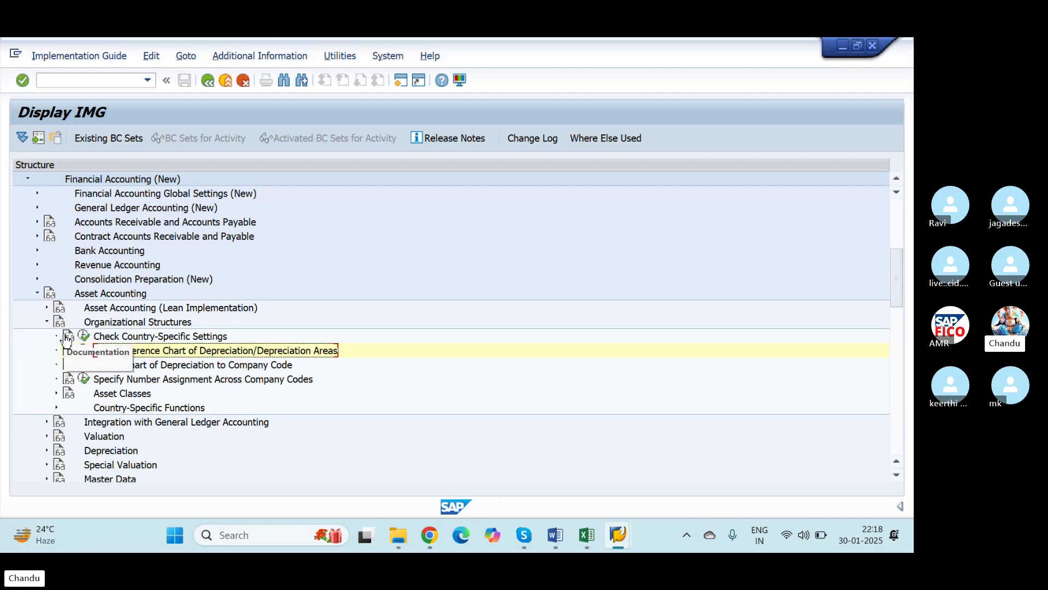
pyautogui.scroll(-1, 69, 372)
pyautogui.scroll(-1, 90, 453)
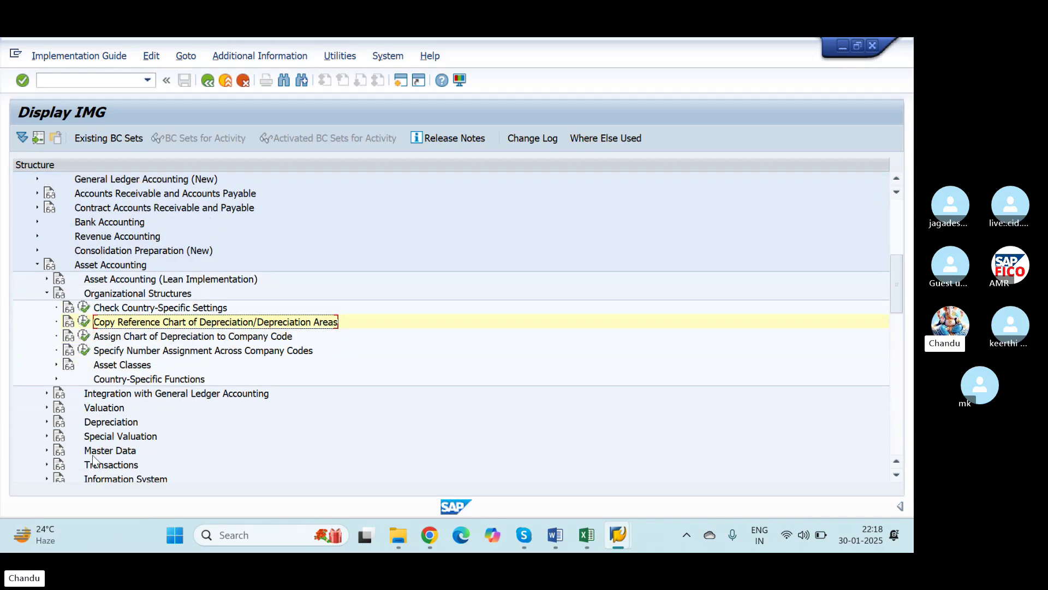
pyautogui.scroll(-2, 97, 463)
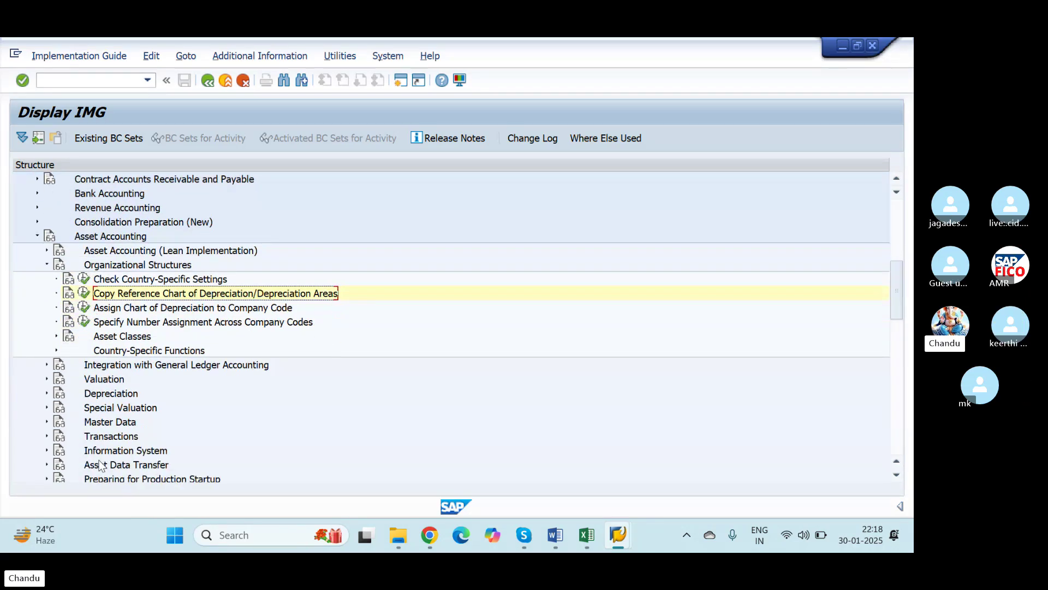
pyautogui.scroll(-2, 99, 465)
pyautogui.scroll(-1, 99, 465)
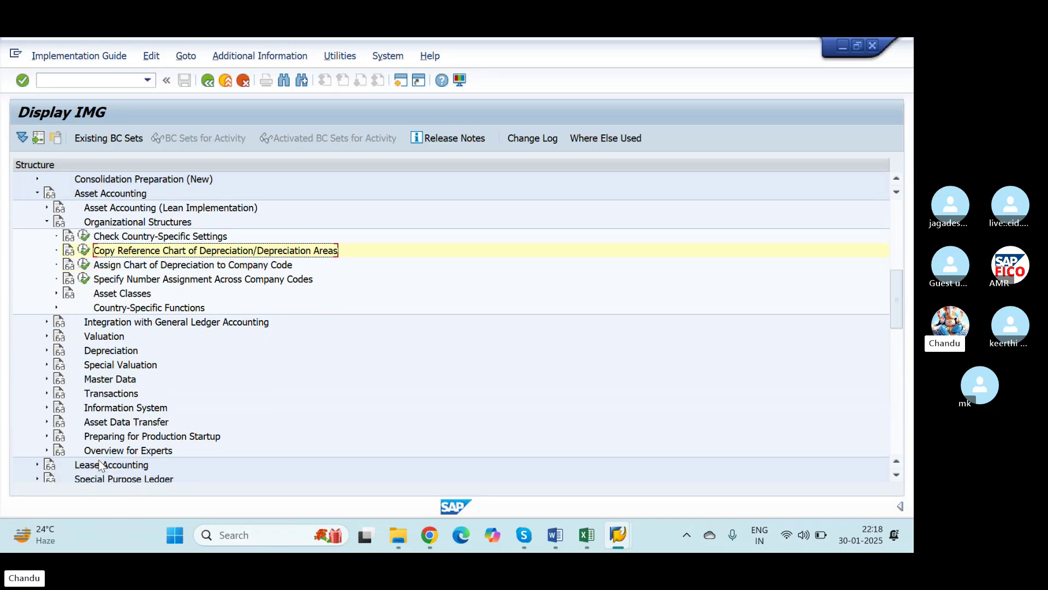
pyautogui.scroll(-2, 100, 396)
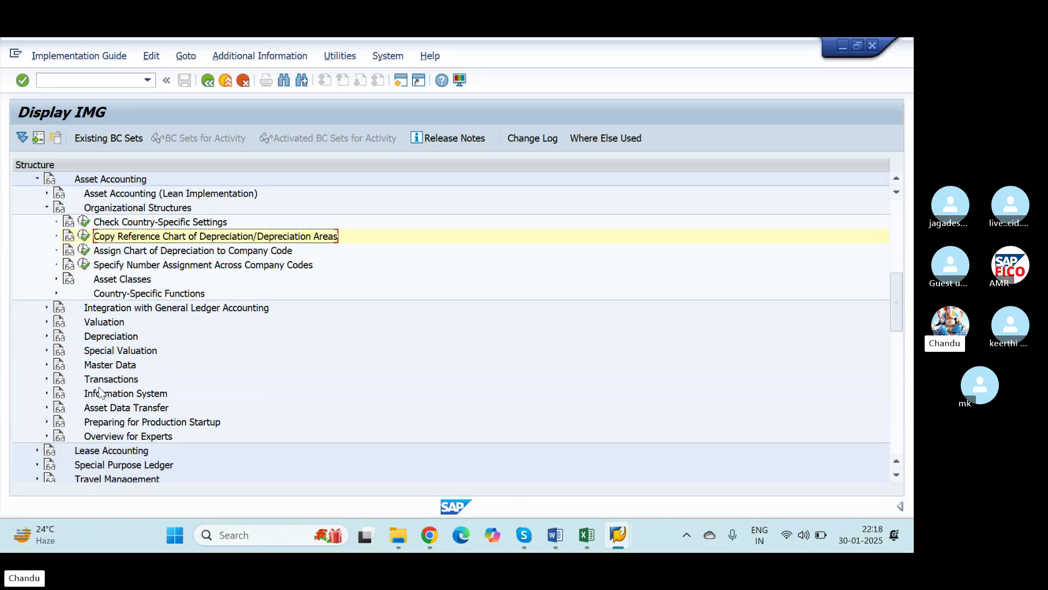
pyautogui.scroll(-3, 99, 393)
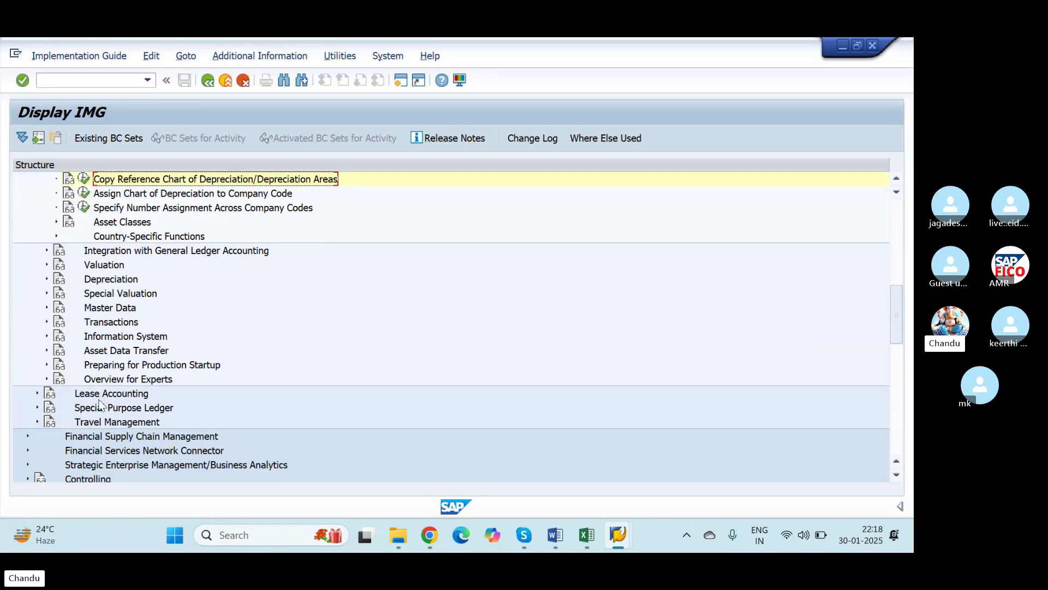
pyautogui.scroll(-2, 103, 446)
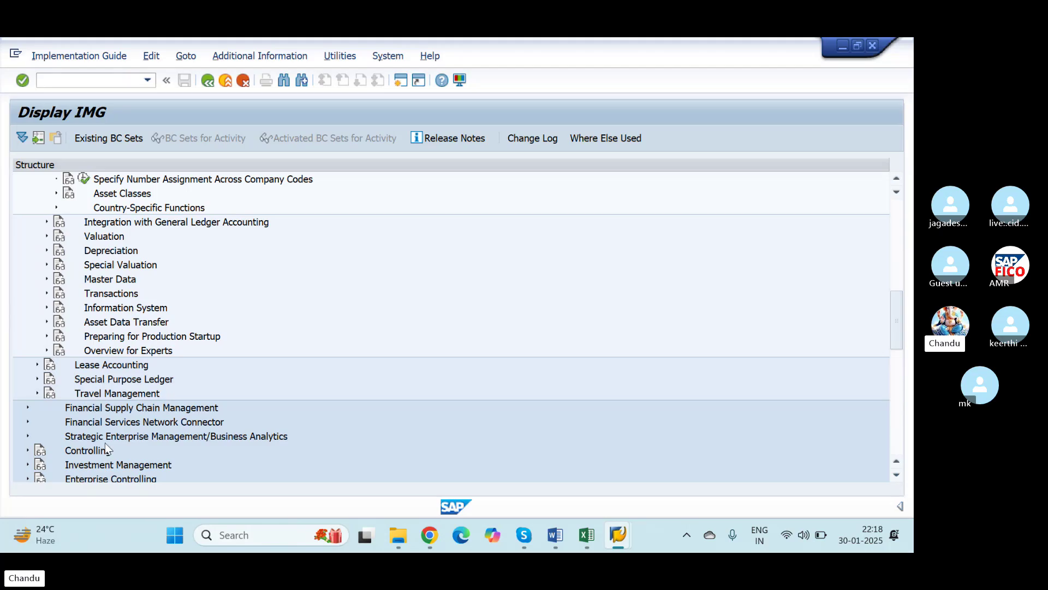
pyautogui.scroll(-3, 104, 450)
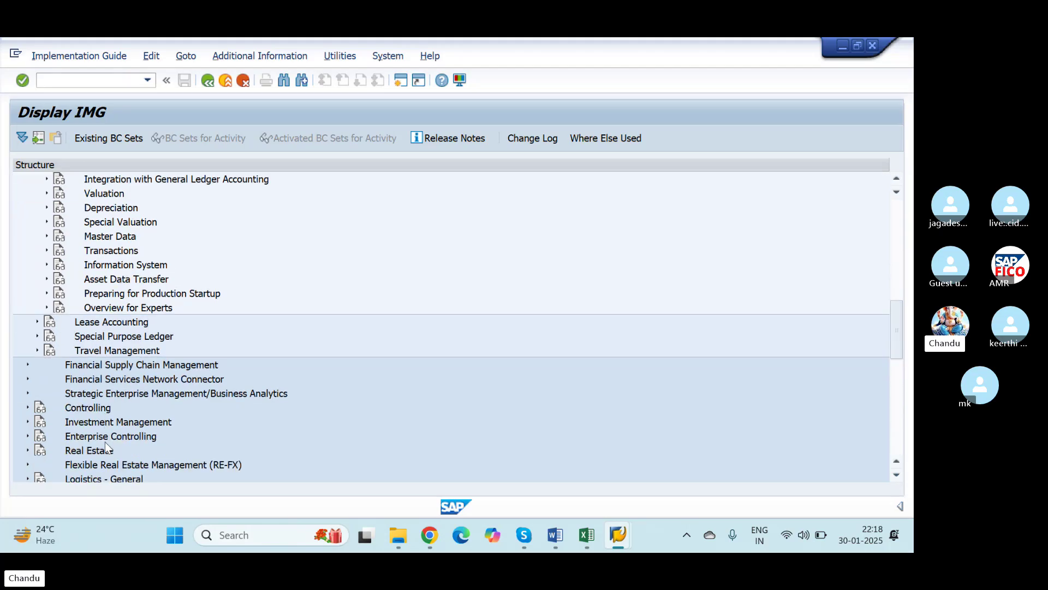
pyautogui.scroll(-2, 108, 448)
pyautogui.scroll(-1, 107, 447)
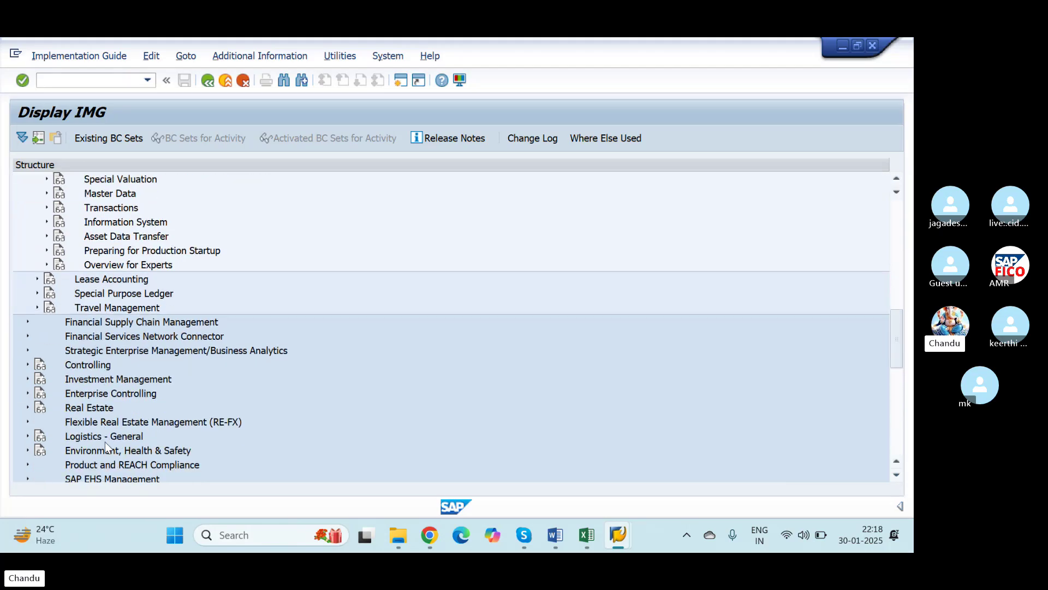
pyautogui.scroll(-1, 107, 448)
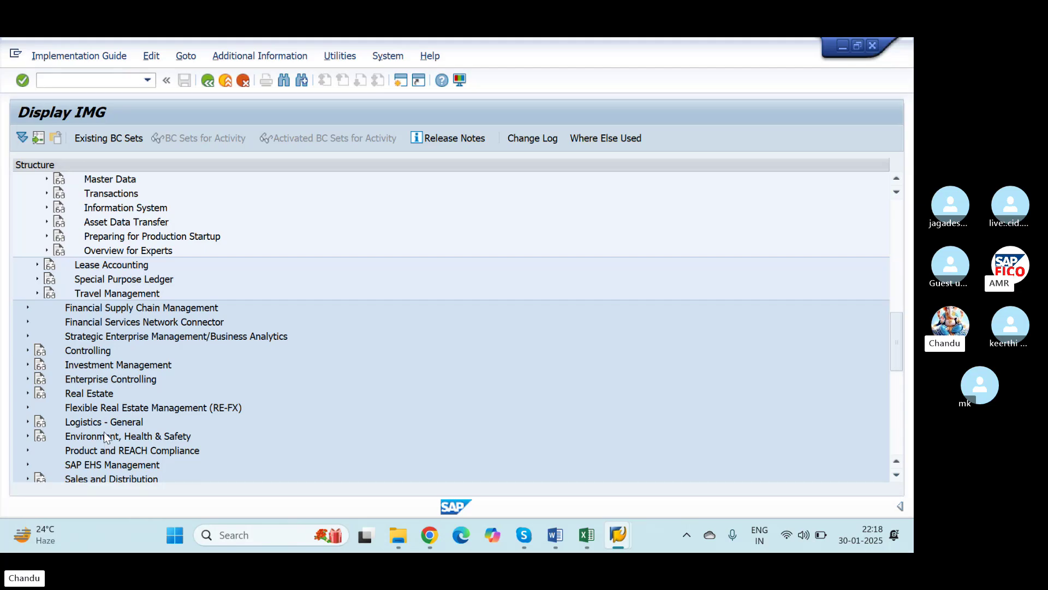
pyautogui.scroll(3, 97, 410)
pyautogui.scroll(3, 97, 410)
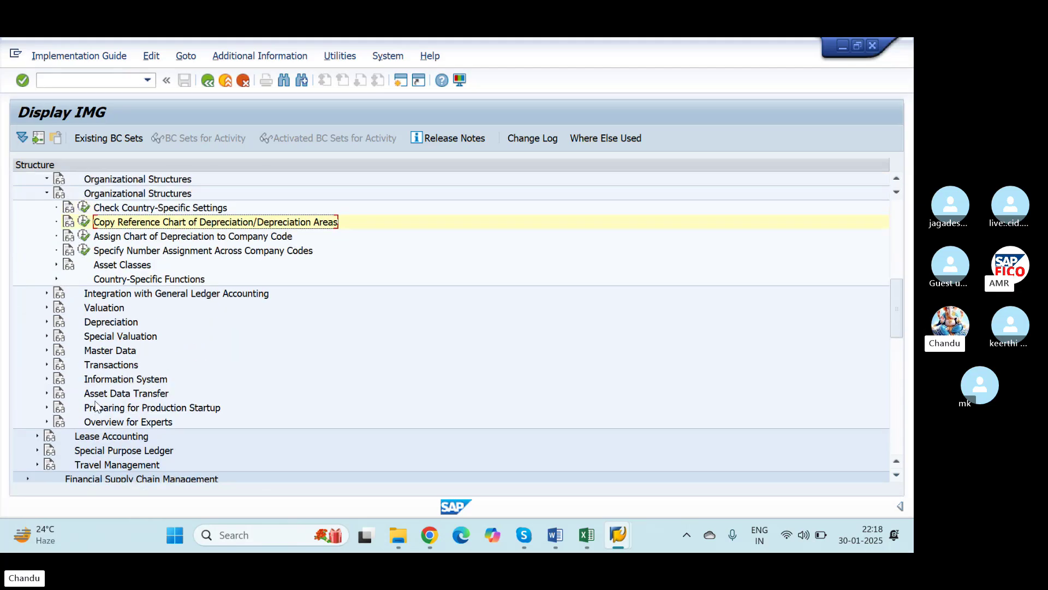
pyautogui.click(89, 78)
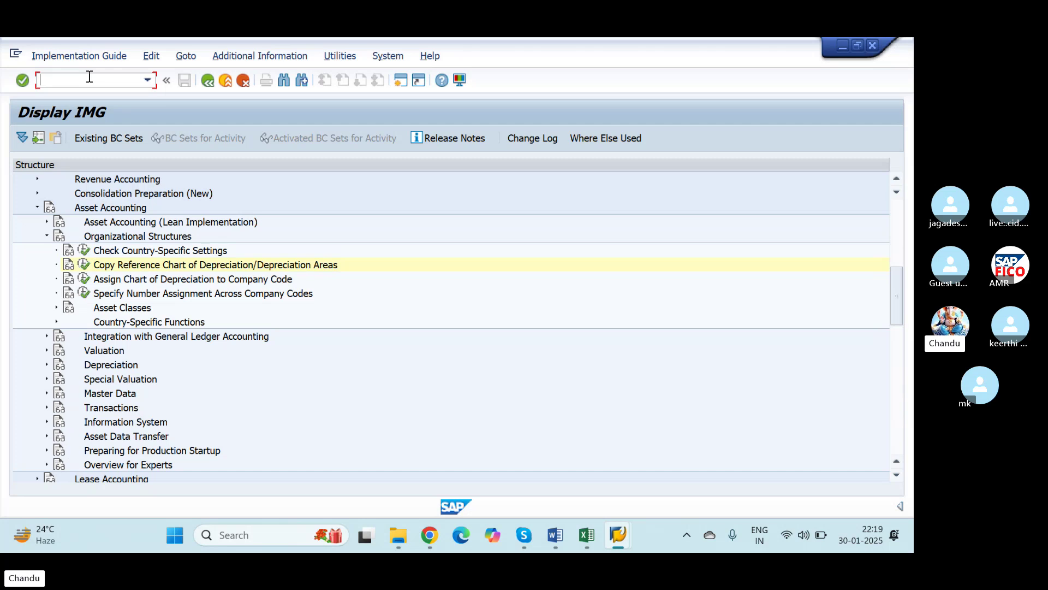
# Step: Run /NSPRO, open the SAP Reference IMG and expand Financial Accounting (New)
pyautogui.write('/N')
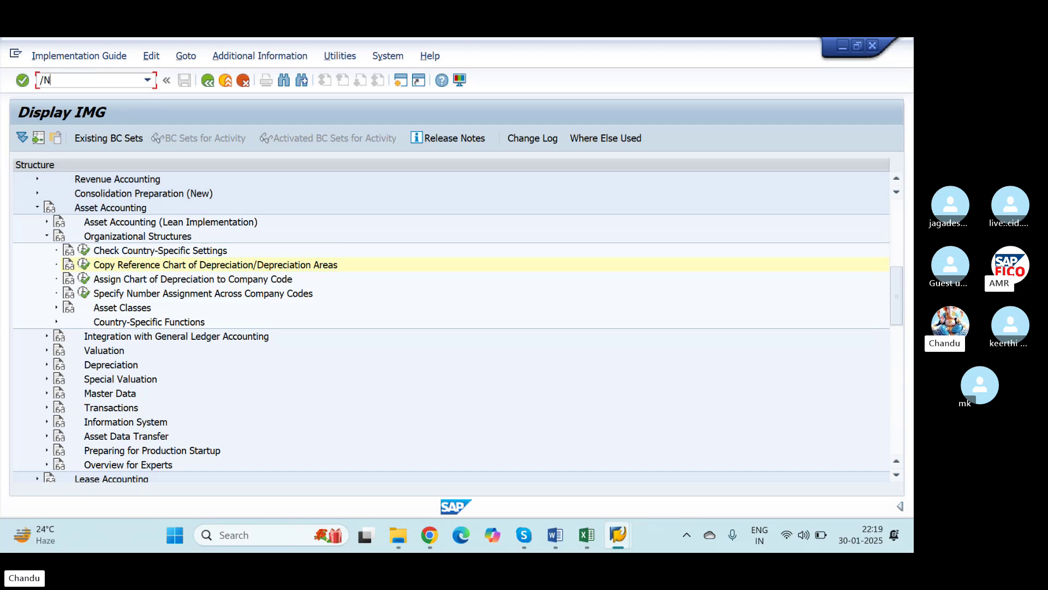
pyautogui.write('SPRO')
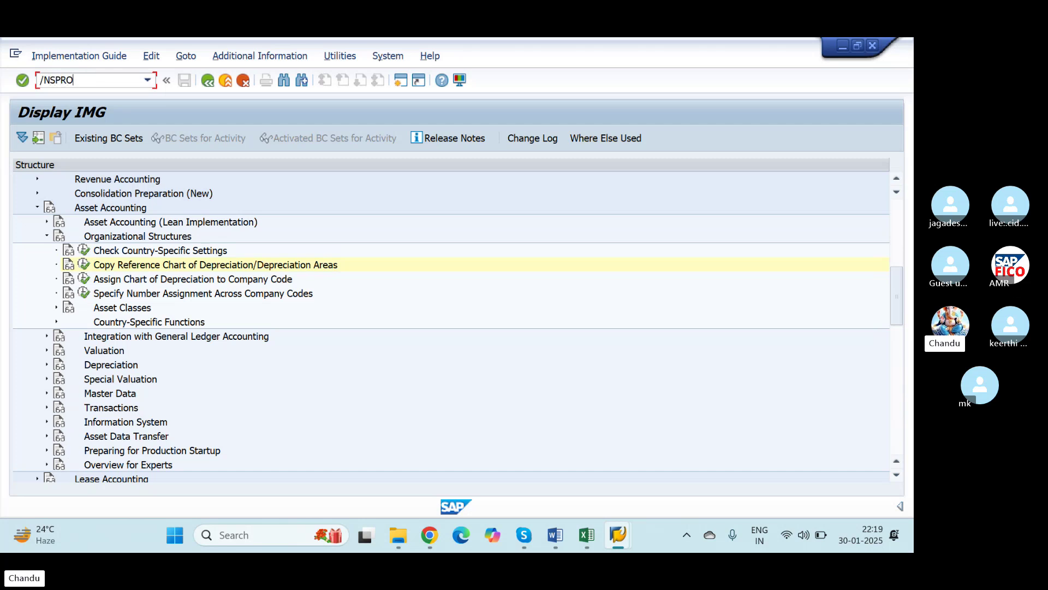
pyautogui.press('Return')
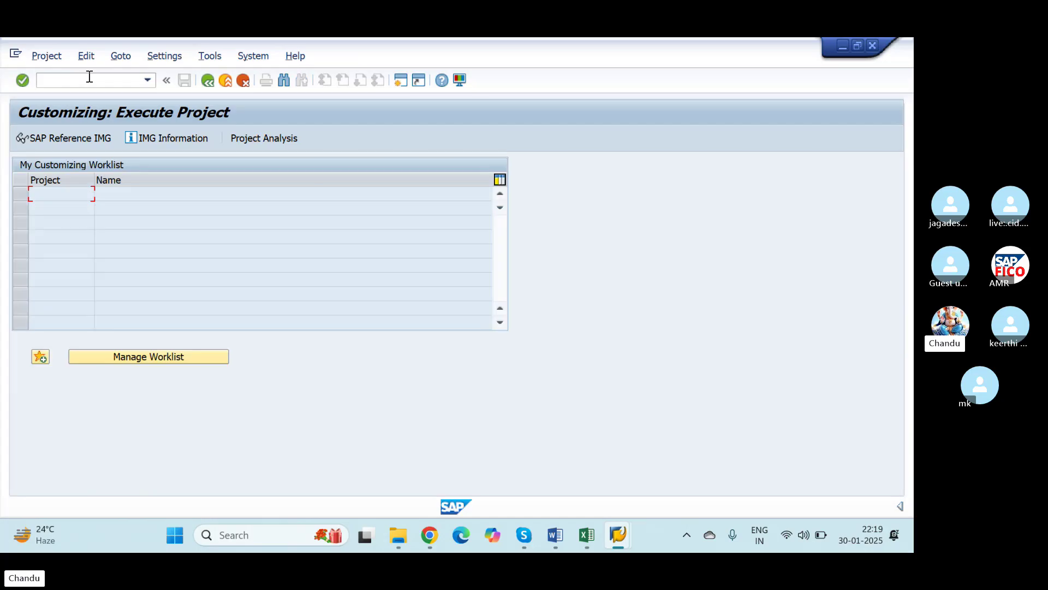
pyautogui.click(71, 138)
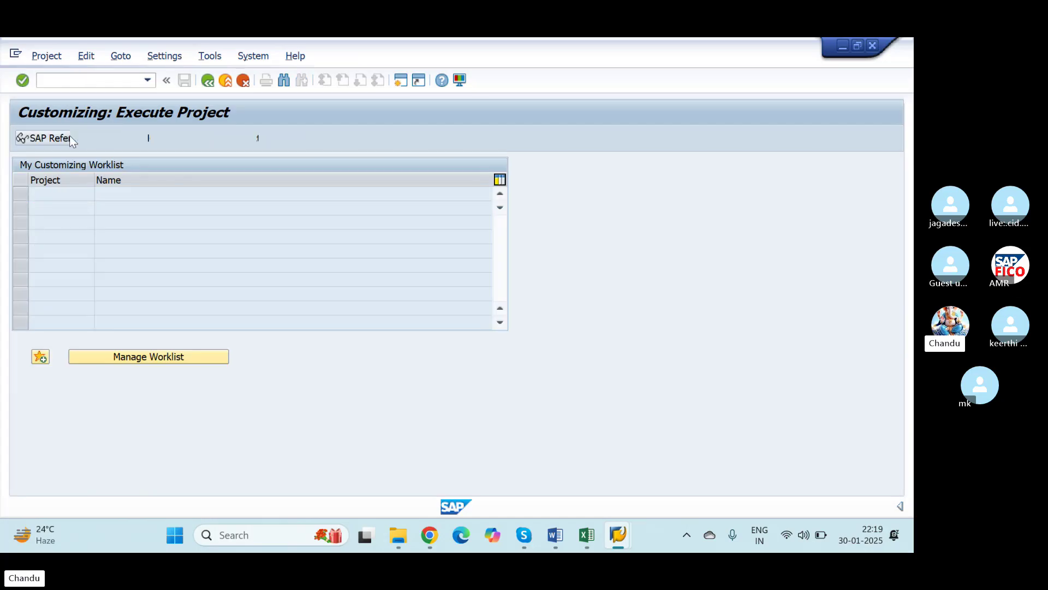
pyautogui.scroll(-3, 38, 344)
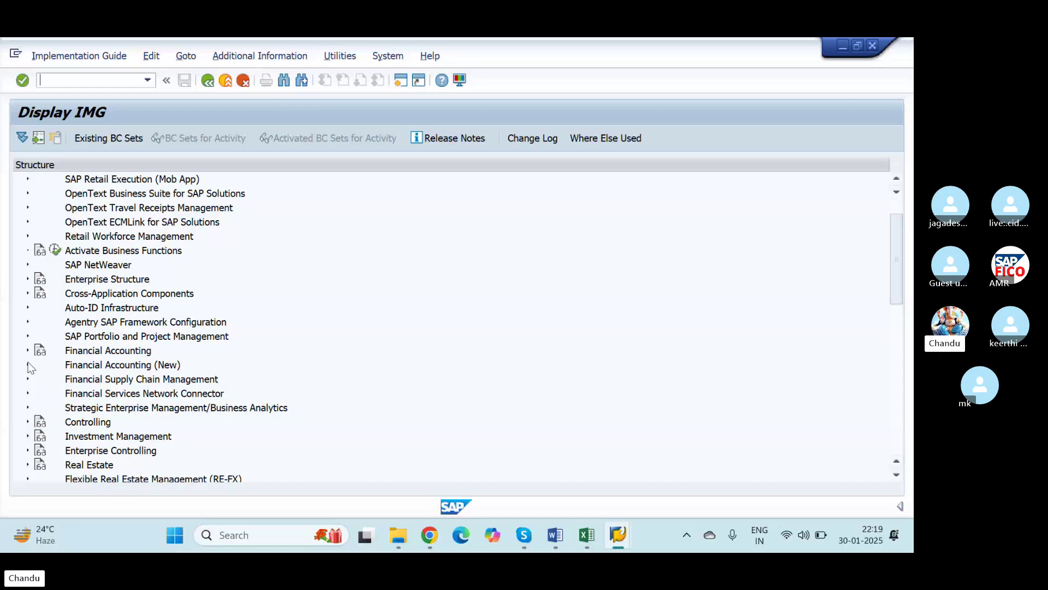
pyautogui.click(28, 365)
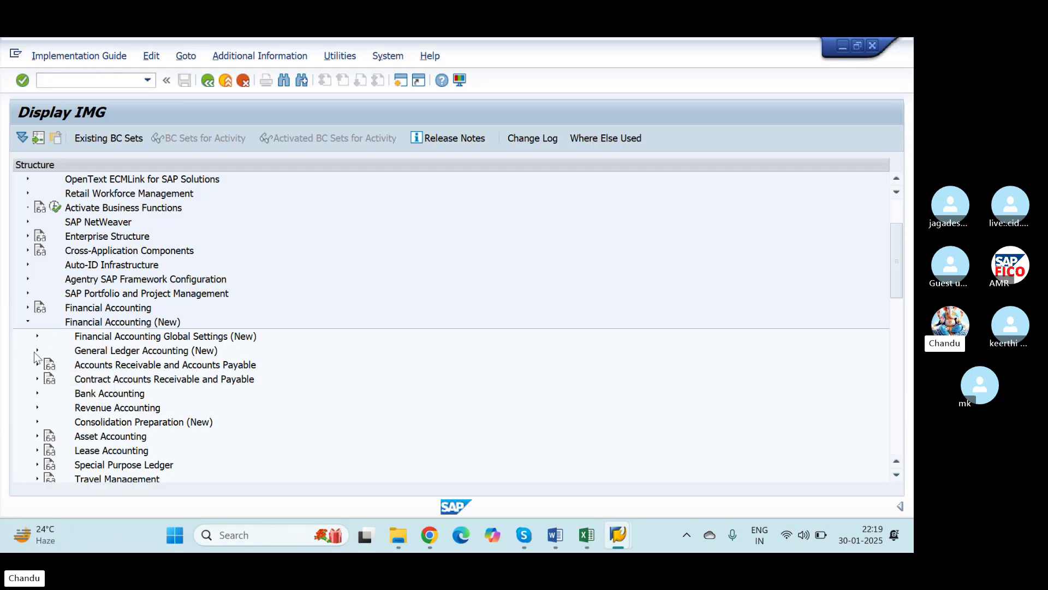
# Step: Drill through Global Settings, Tax on Sales/Purchases and Posting to Assign Tax Codes for Non-Taxable Transactions
pyautogui.click(38, 351)
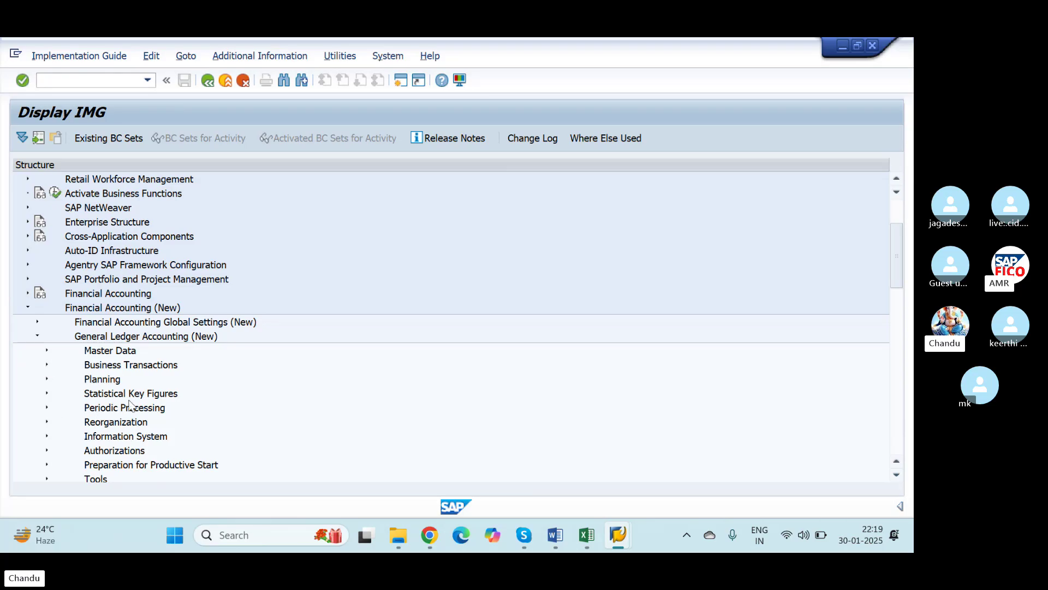
pyautogui.click(37, 322)
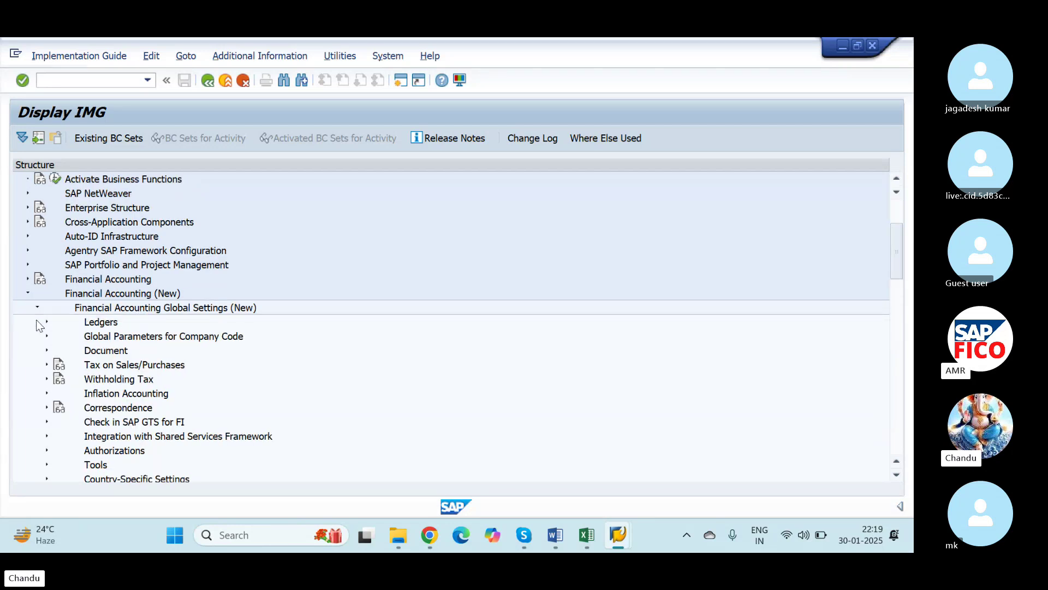
pyautogui.click(47, 366)
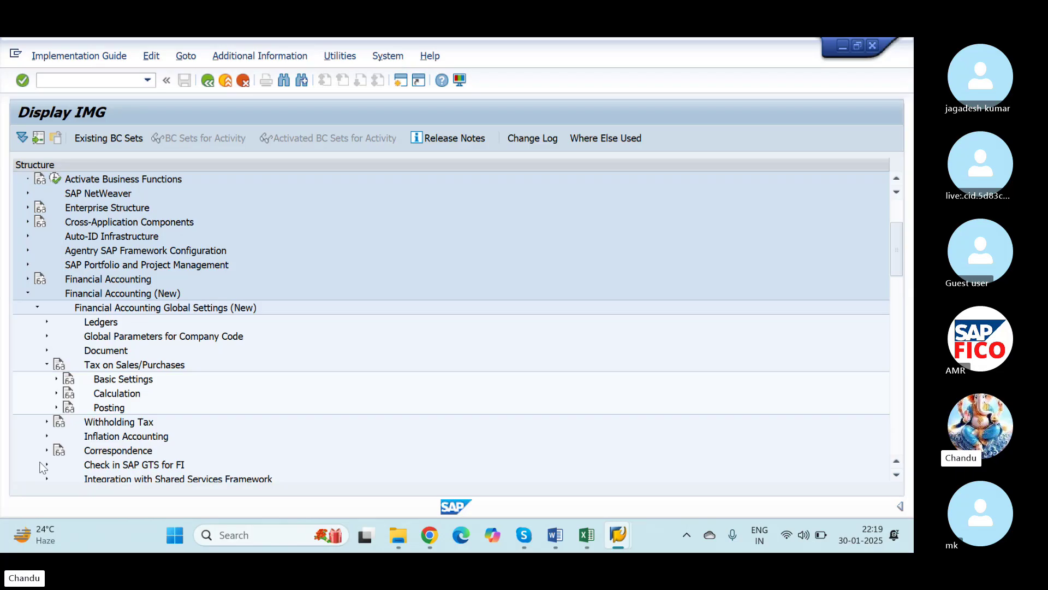
pyautogui.click(56, 408)
pyautogui.scroll(-3, 121, 410)
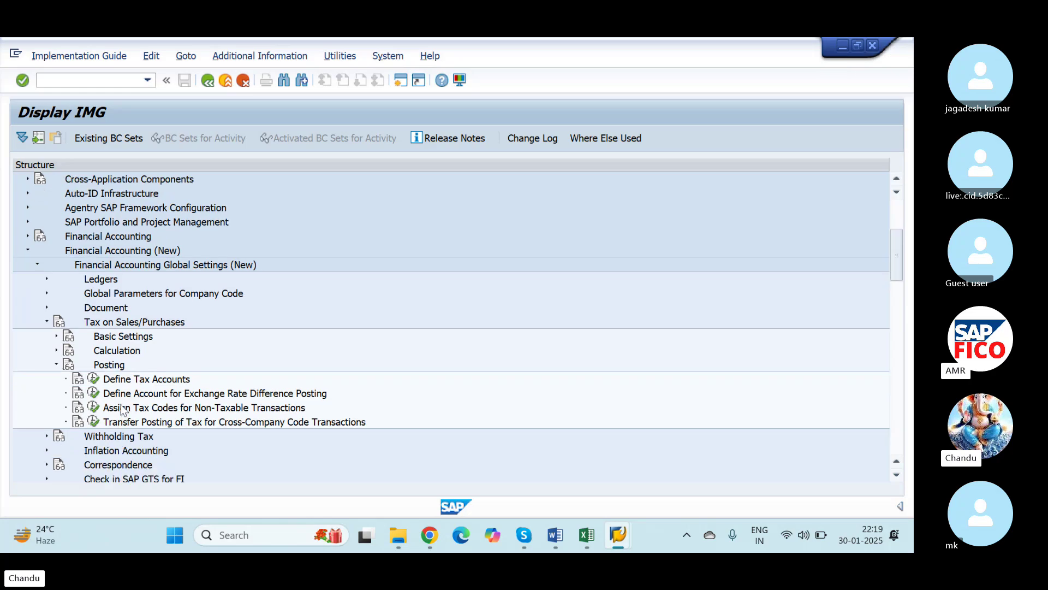
pyautogui.scroll(-4, 122, 411)
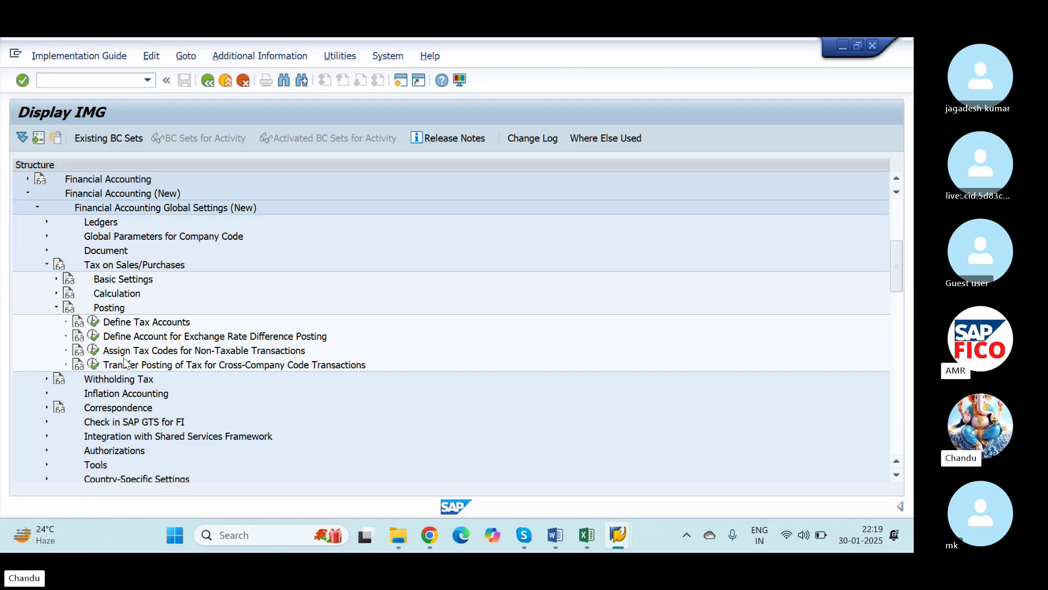
pyautogui.click(93, 350)
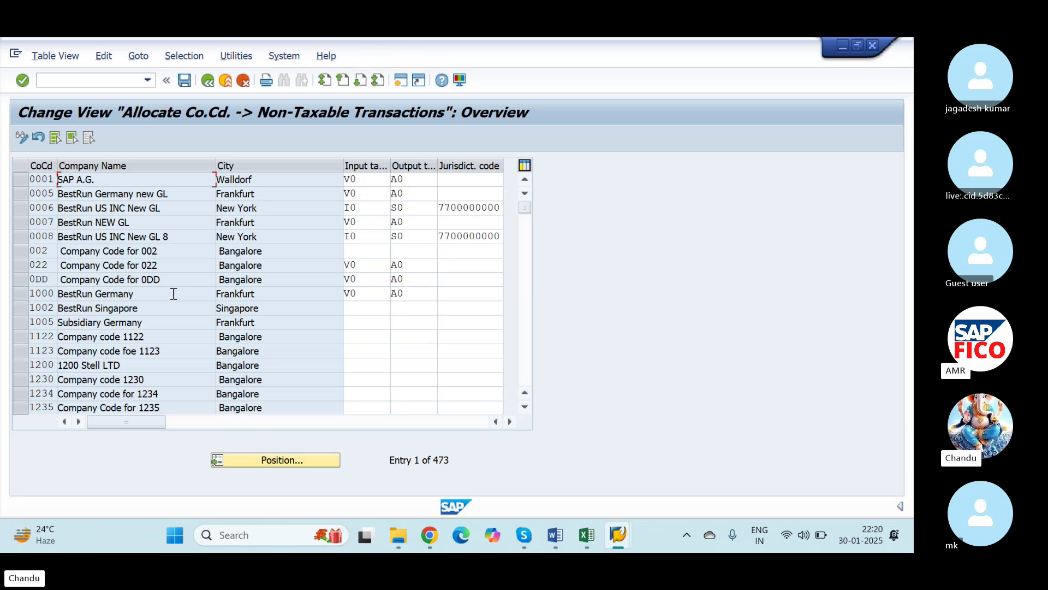
# Step: Position the non-taxable transactions table on company code NICS
pyautogui.click(261, 461)
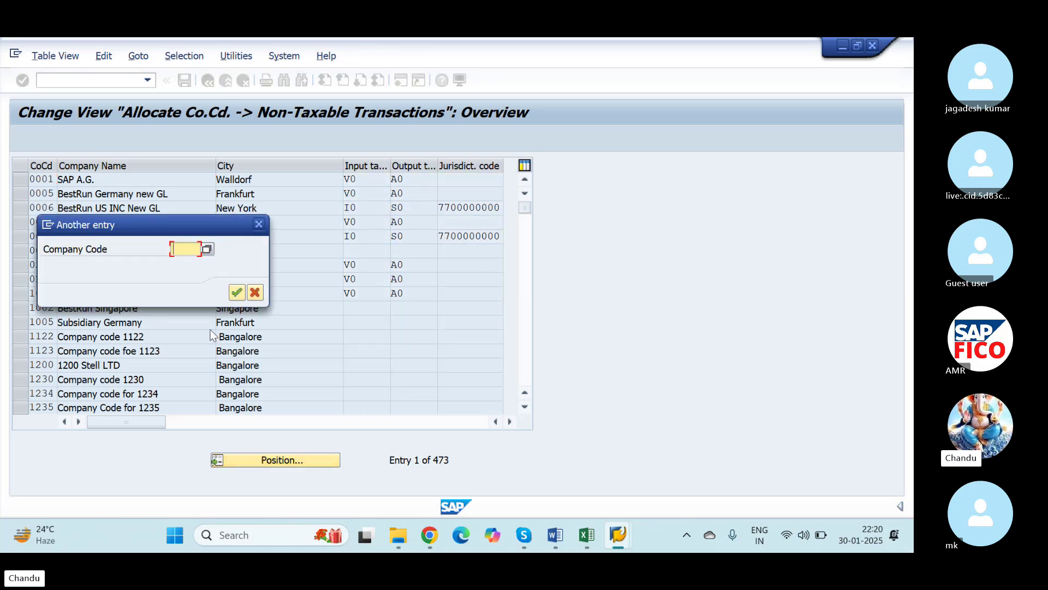
pyautogui.write('NICS')
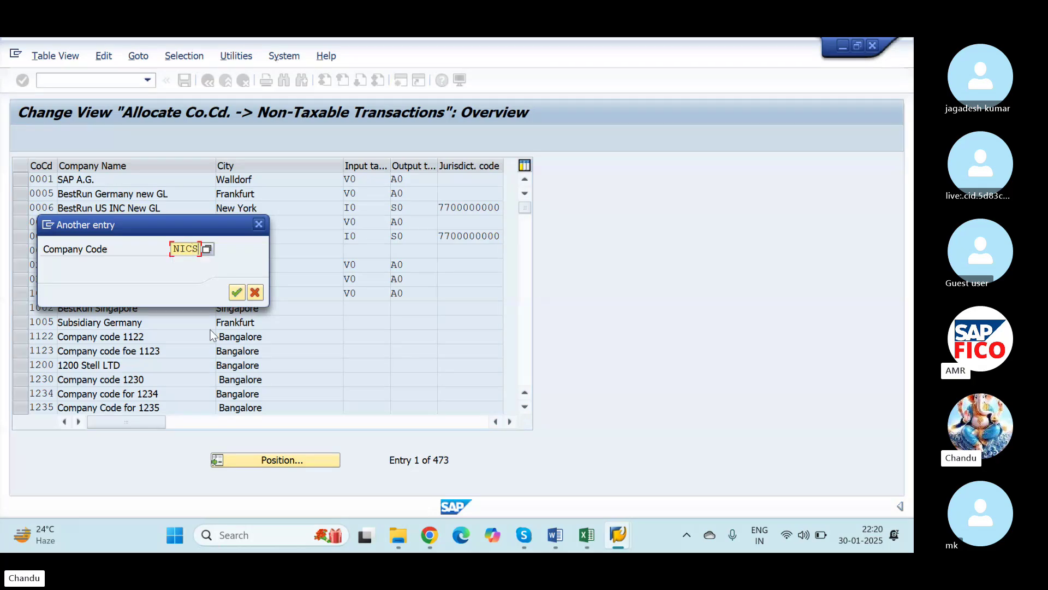
pyautogui.click(234, 294)
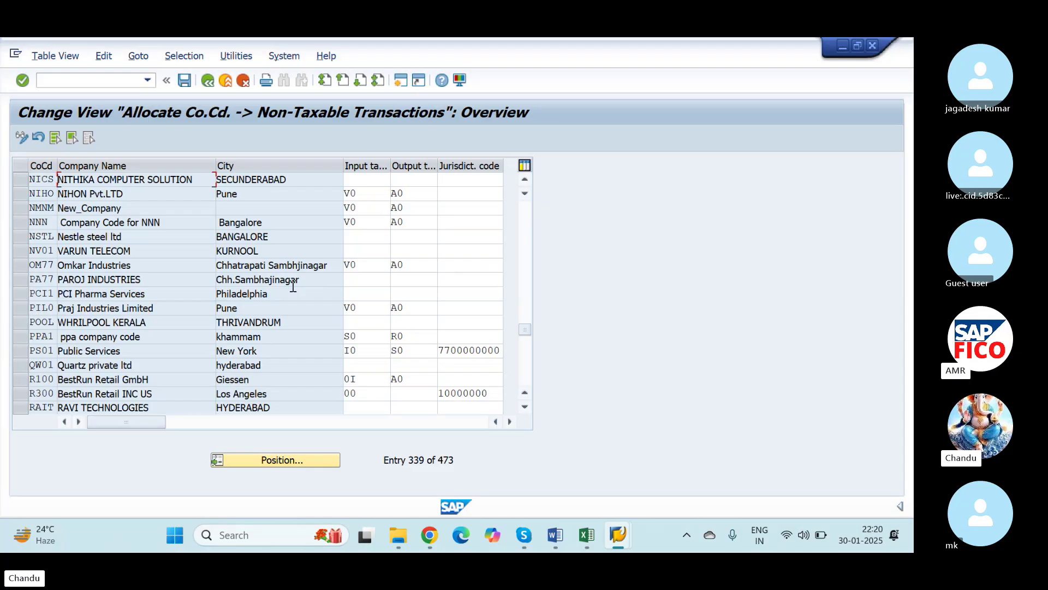
# Step: Enter input tax code V0 and output tax code A0 for company code NICS
pyautogui.click(352, 180)
pyautogui.click(395, 180)
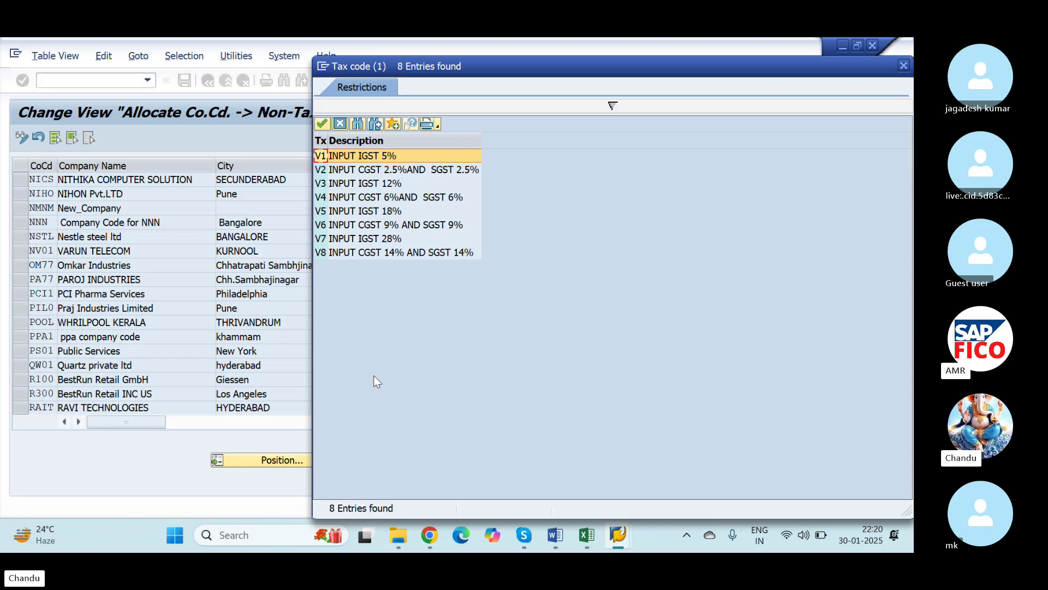
pyautogui.click(905, 65)
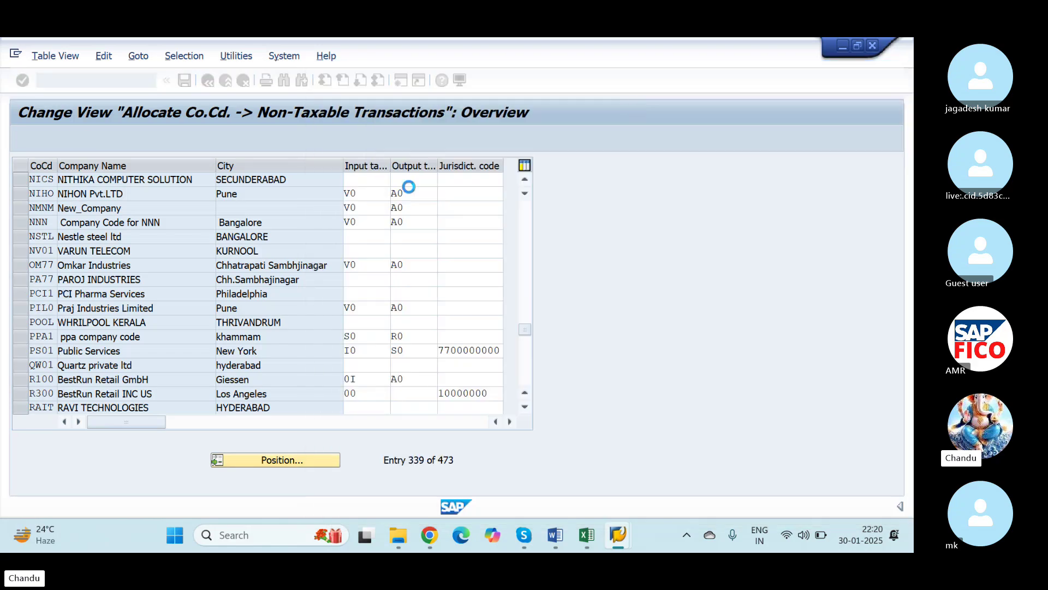
pyautogui.click(367, 179)
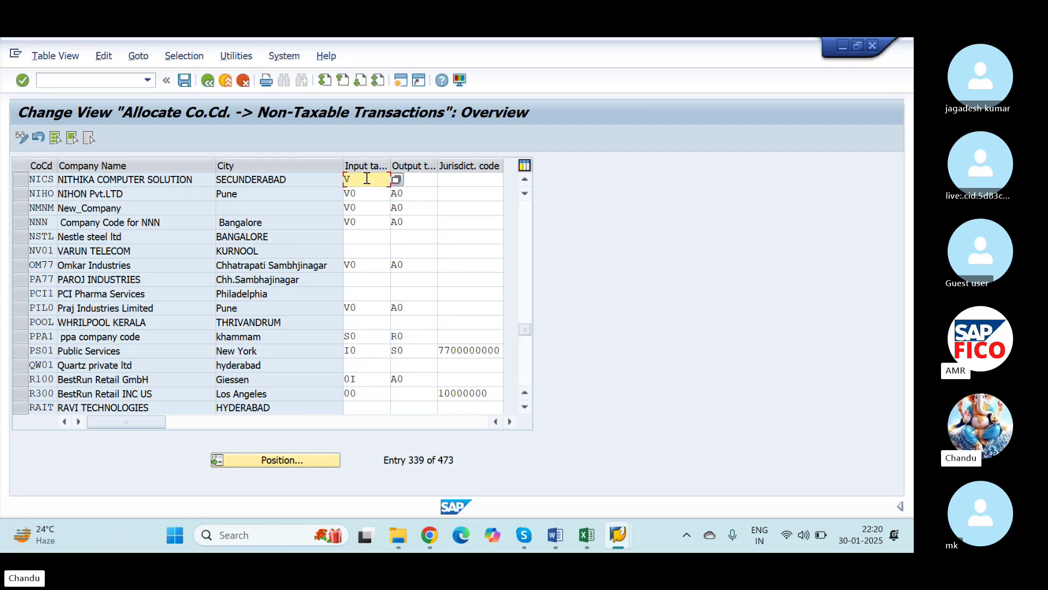
pyautogui.press('Tab')
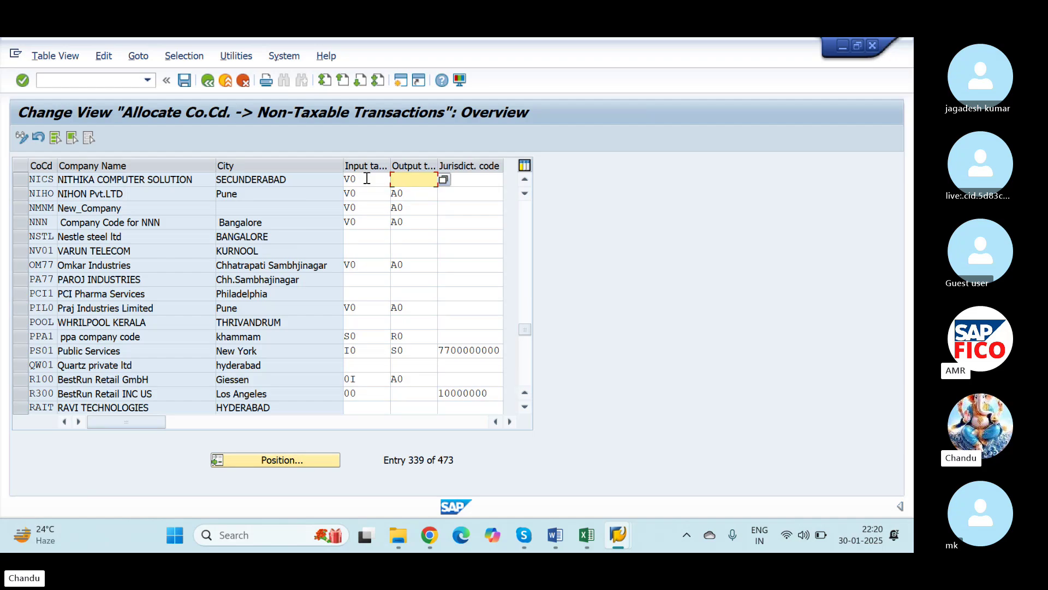
pyautogui.press('Tab')
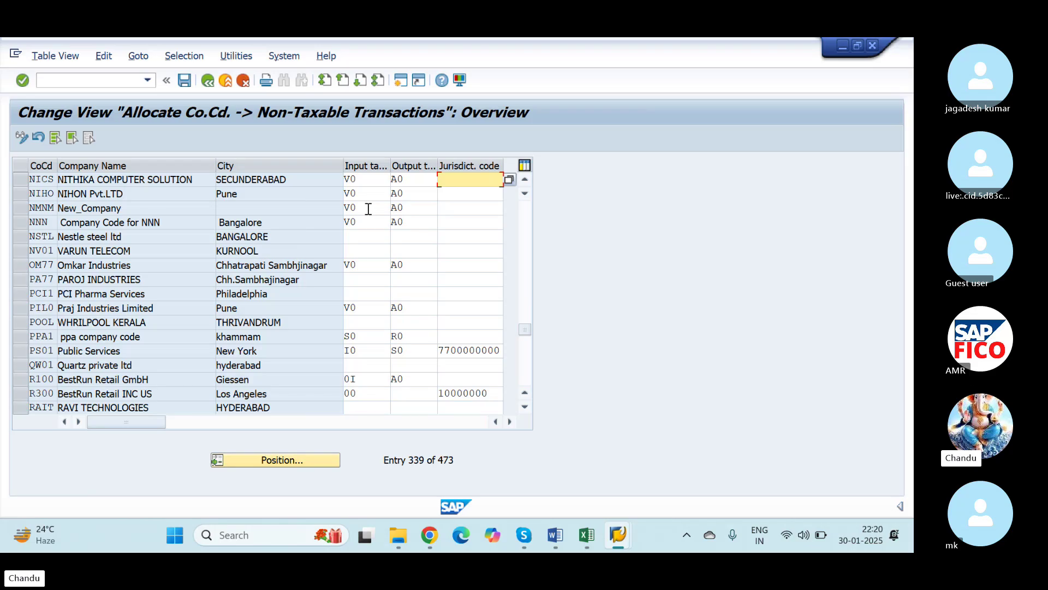
# Step: Save the entry, accepting the V0 warning and confirming the customizing request
pyautogui.click(185, 82)
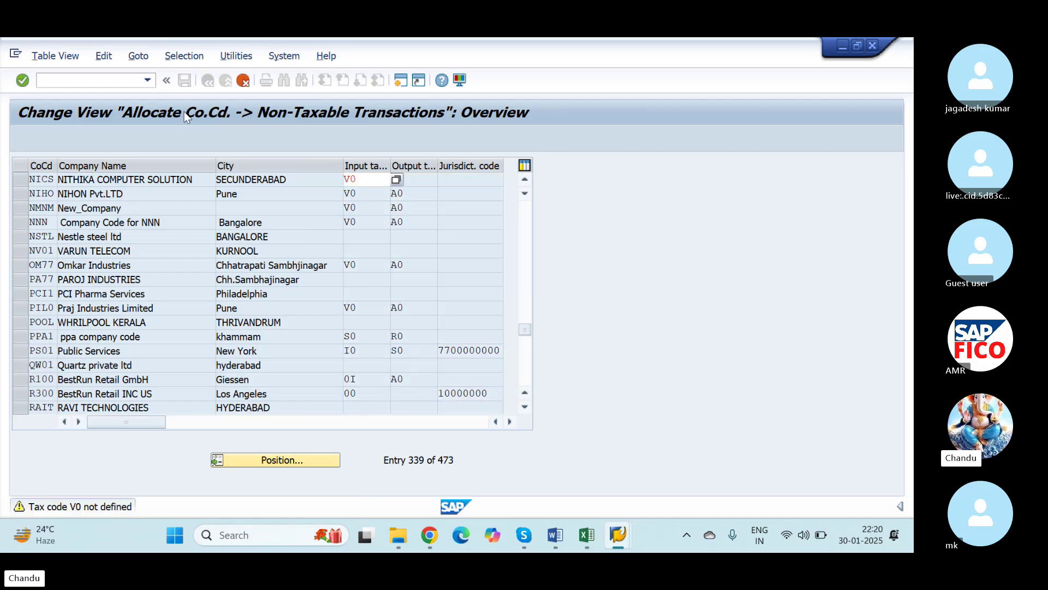
pyautogui.press('Return')
pyautogui.press('Return')
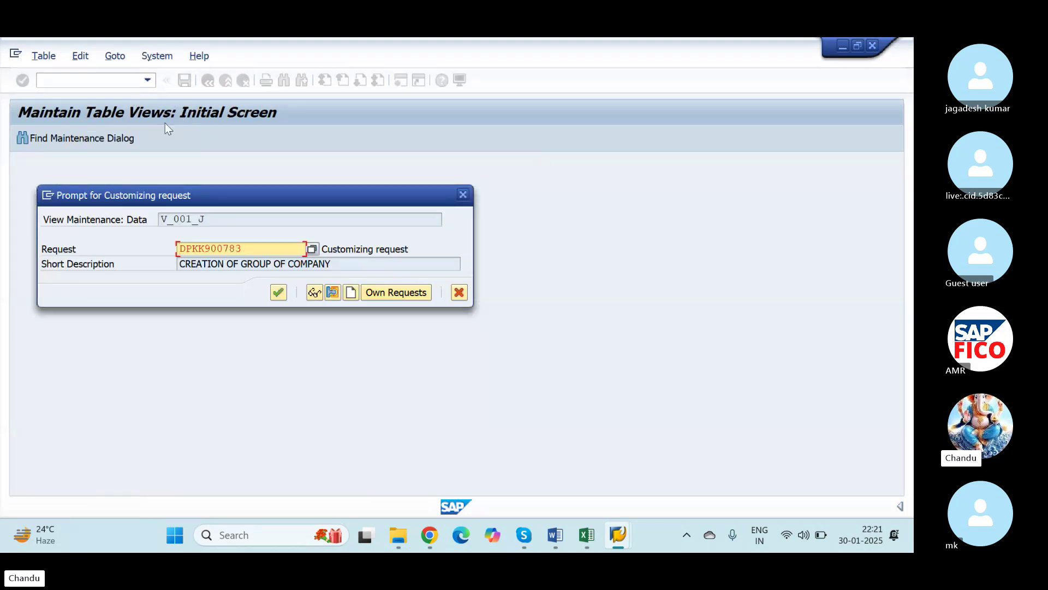
pyautogui.click(275, 295)
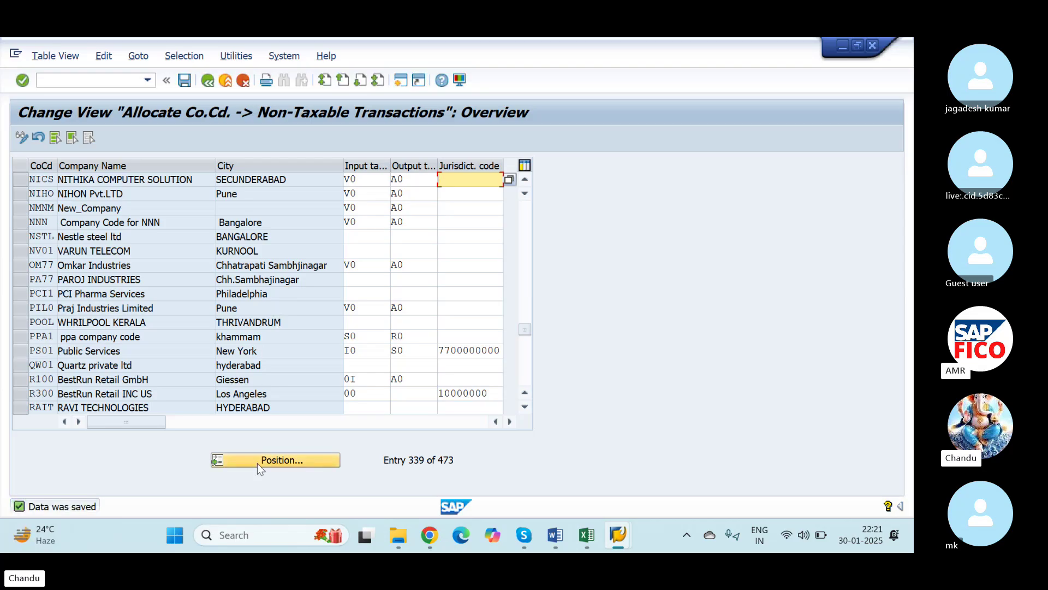
pyautogui.hotkey('alt', 'Tab')
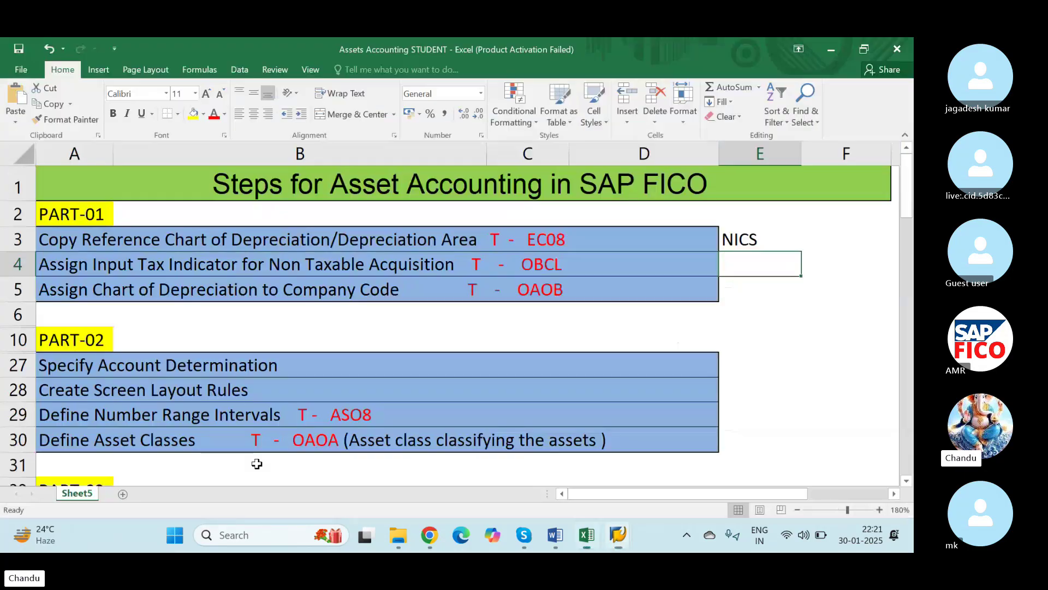
# Step: Note V0-A0 in Excel cell E4, beside the OBCL non-taxable step
pyautogui.click(525, 281)
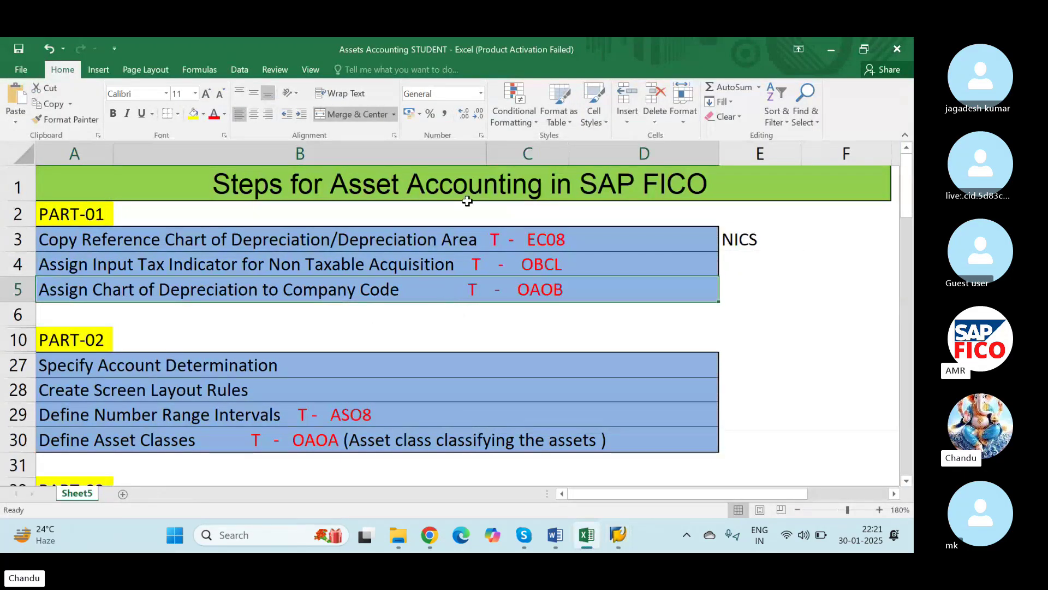
pyautogui.click(730, 268)
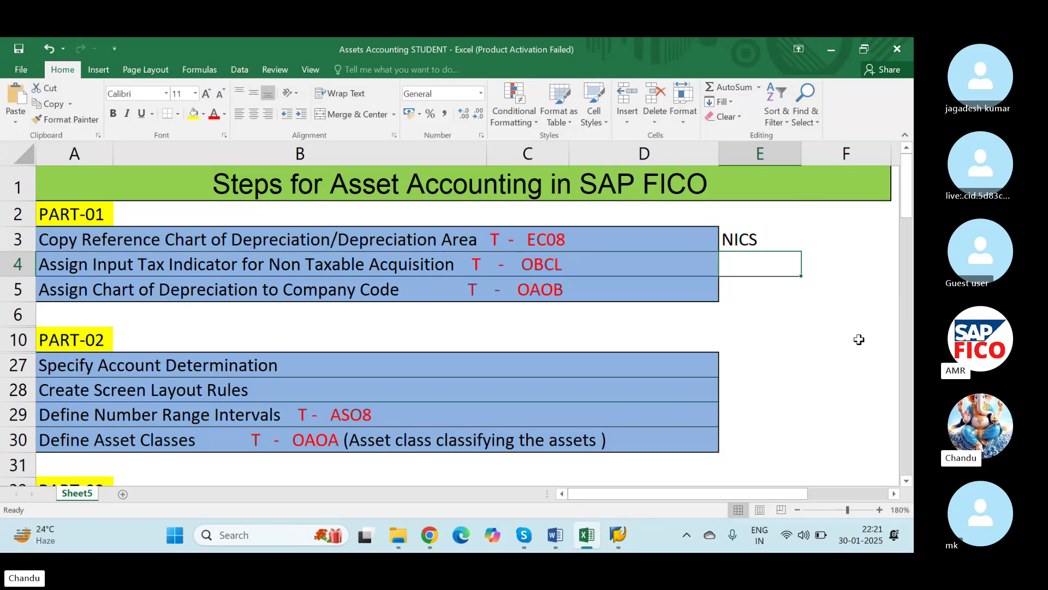
pyautogui.write('V0')
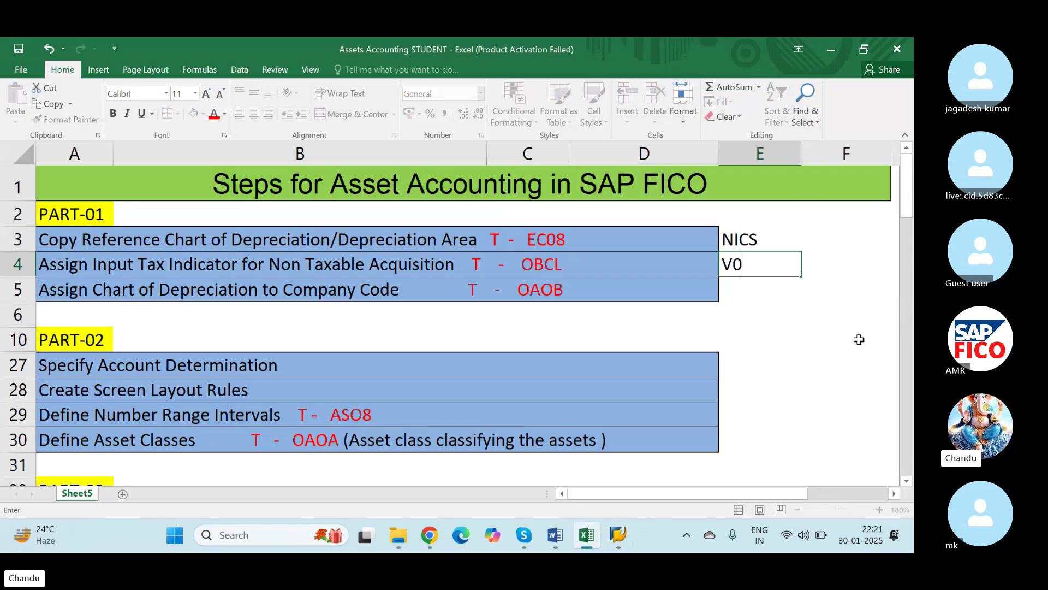
pyautogui.write('-A0')
pyautogui.press('Tab')
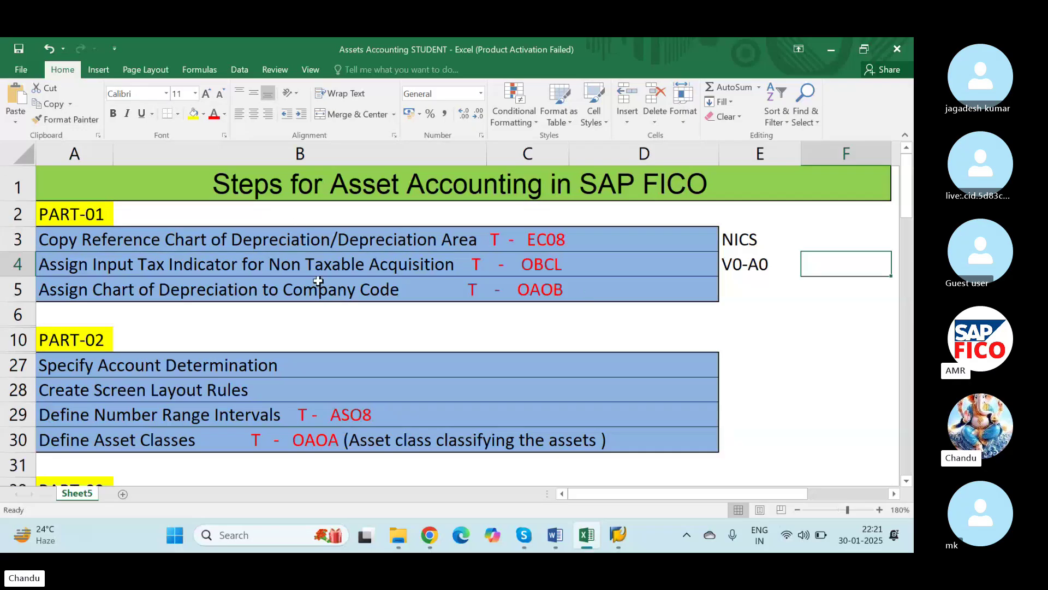
pyautogui.click(327, 298)
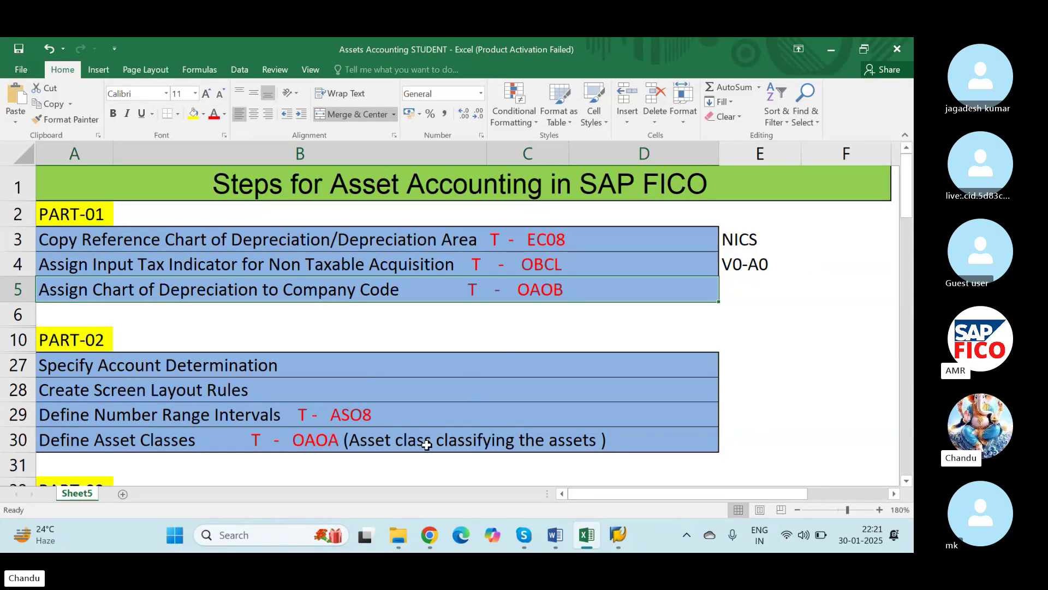
pyautogui.hotkey('alt', 'Tab')
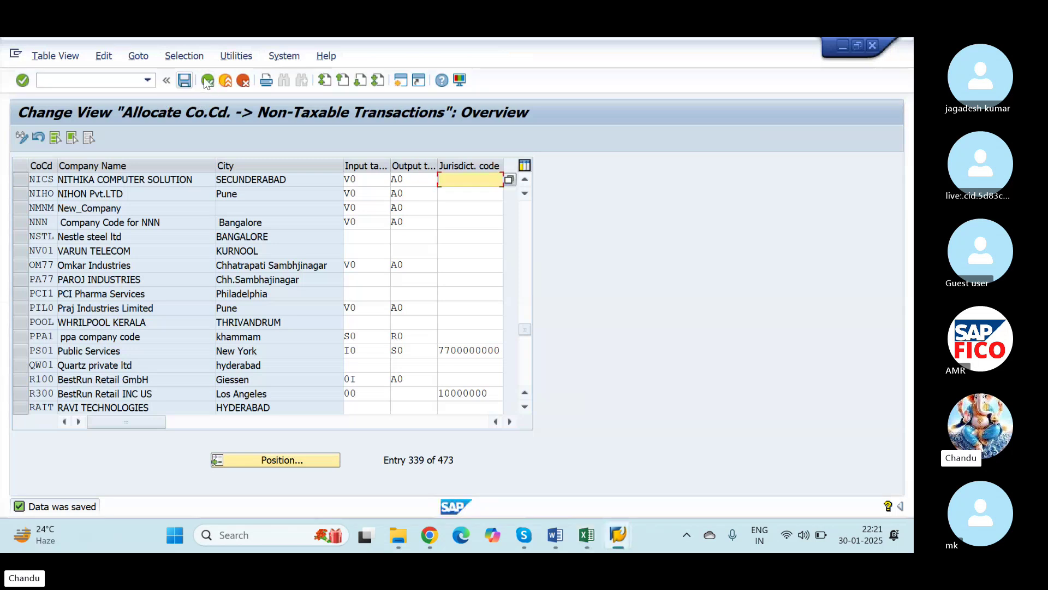
# Step: Go back to the IMG and run transaction OAOB from the command field
pyautogui.click(208, 81)
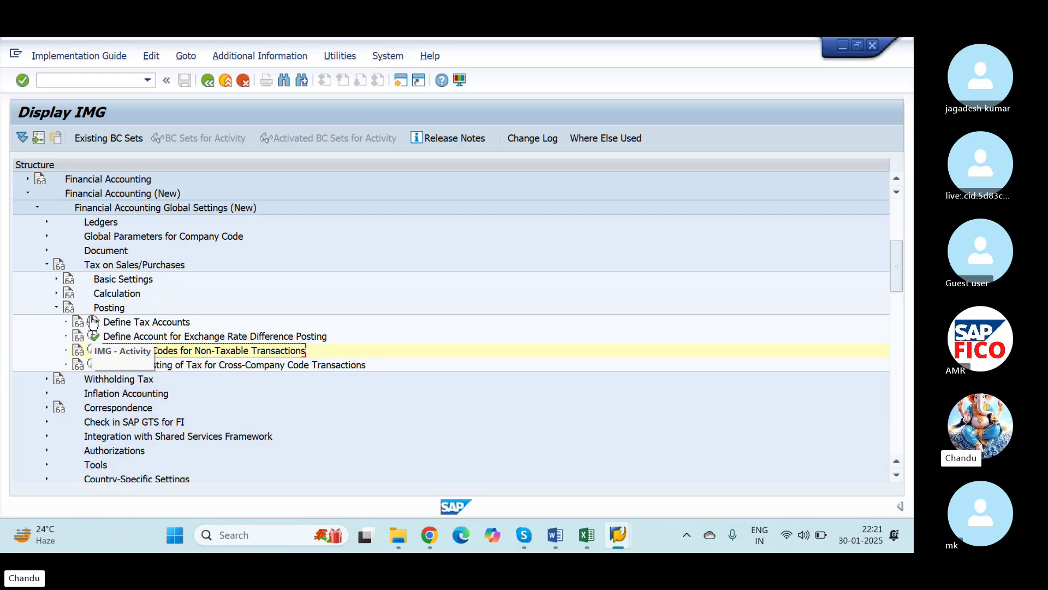
pyautogui.click(90, 85)
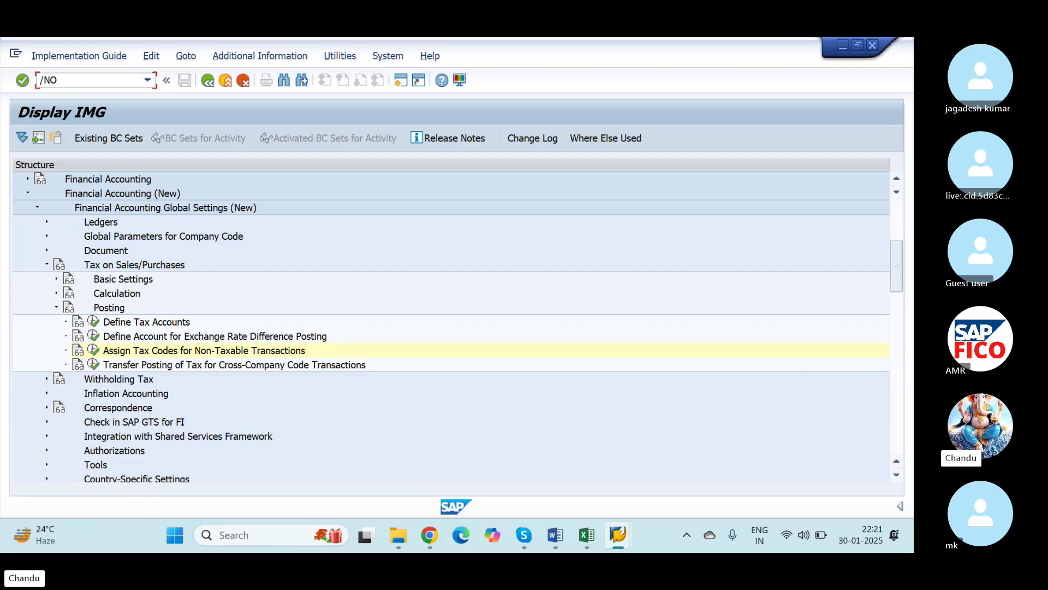
pyautogui.write('OAOB')
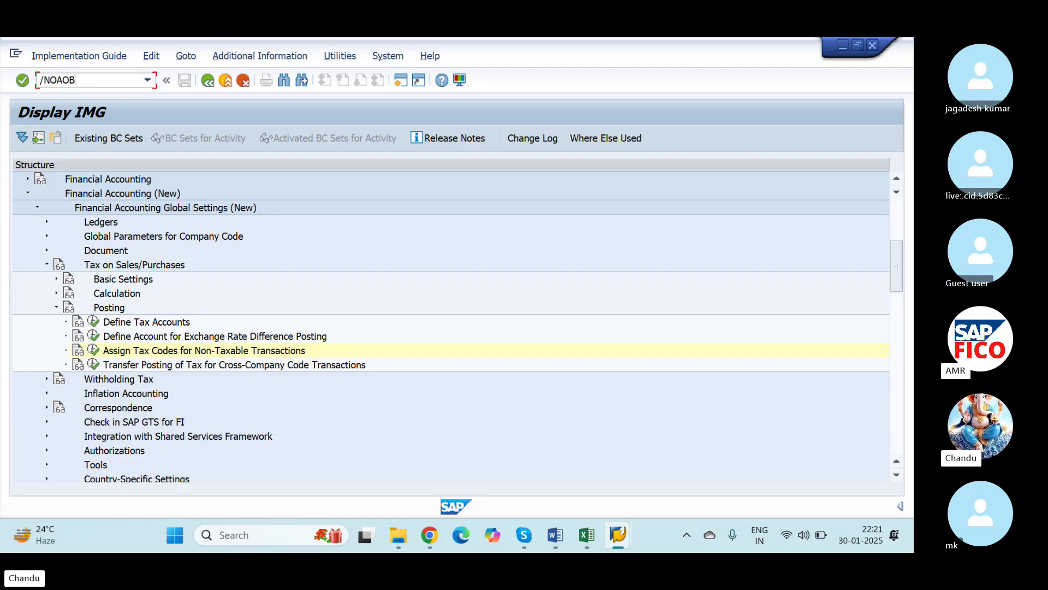
pyautogui.press('Return')
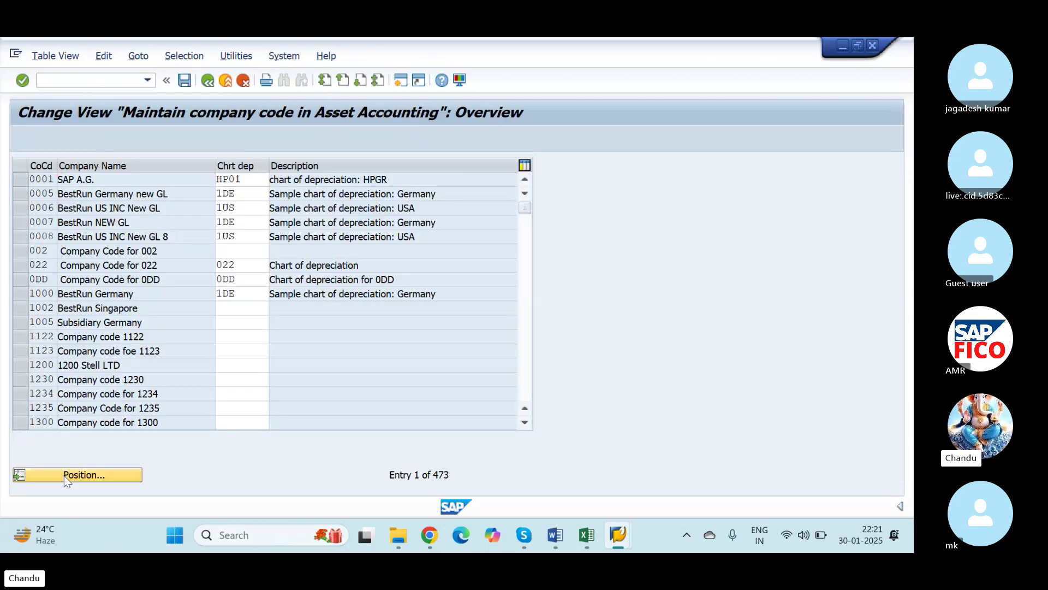
# Step: Position OAOB on company code NICS and enter NICS as its chart of depreciation
pyautogui.click(64, 475)
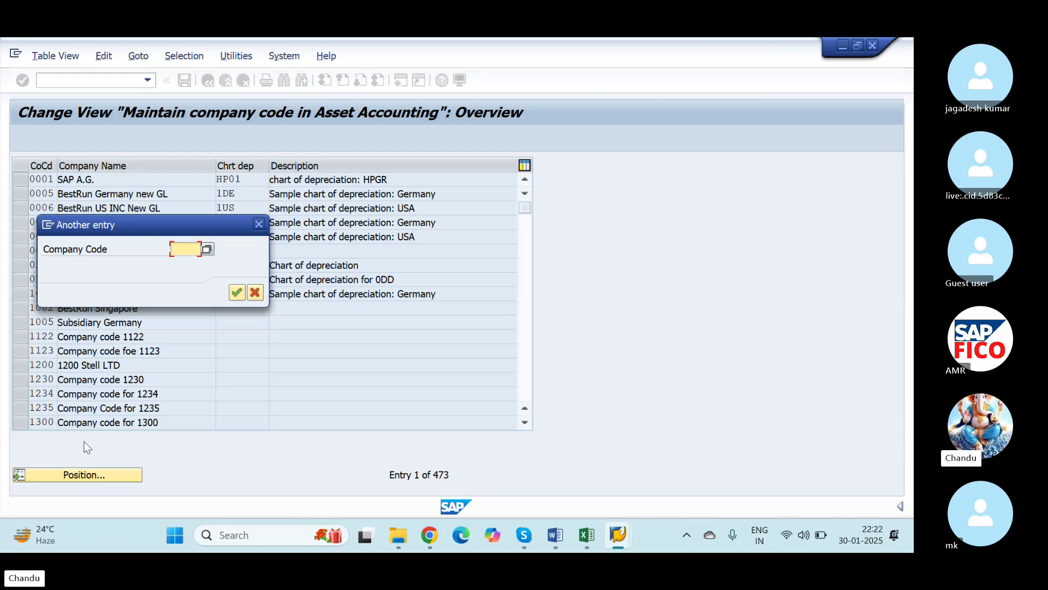
pyautogui.write('NICS')
pyautogui.press('Tab')
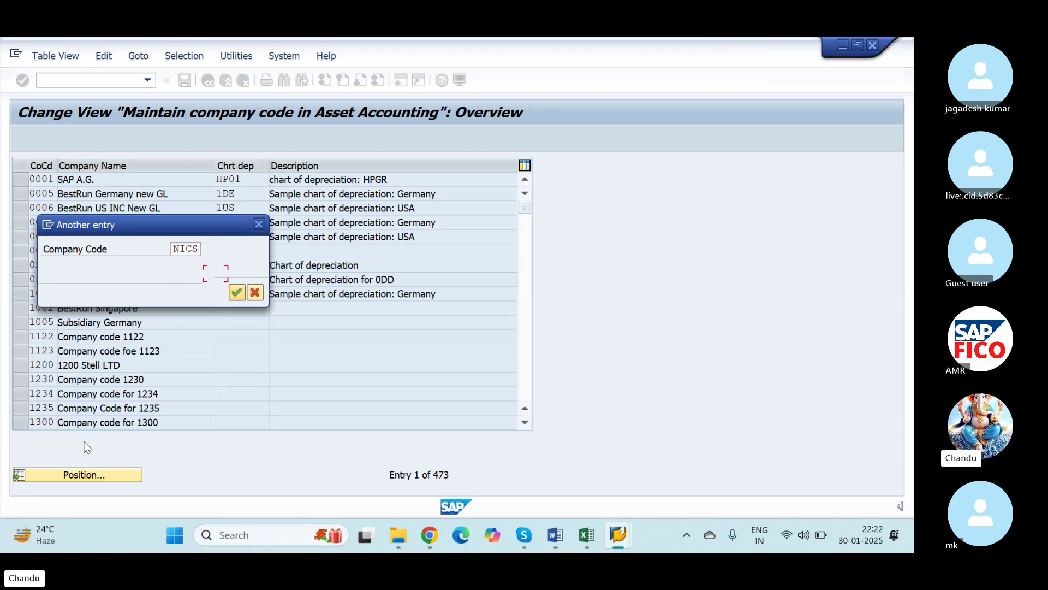
pyautogui.press('Return')
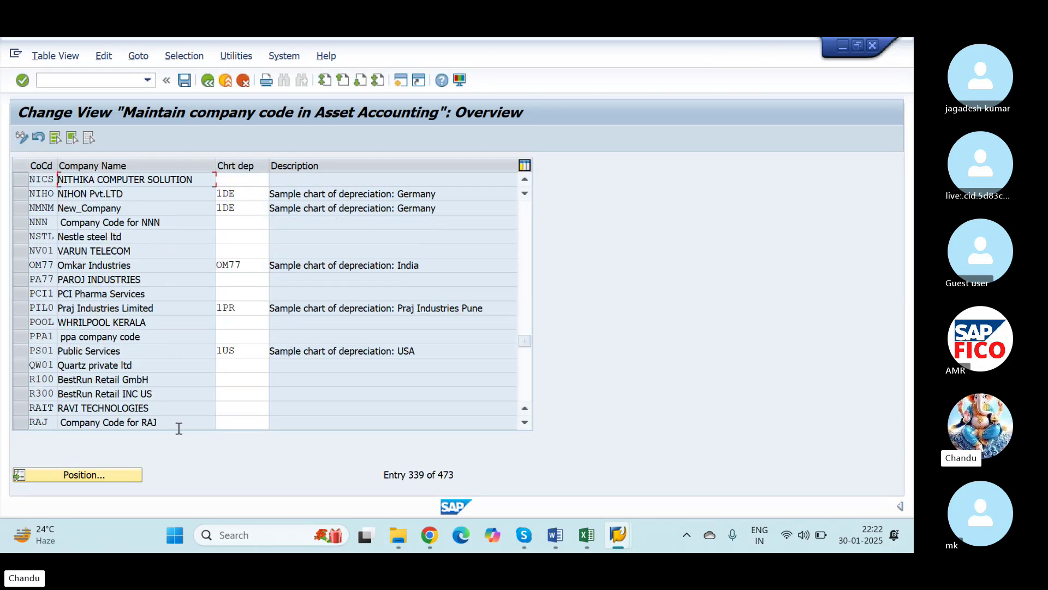
pyautogui.click(237, 180)
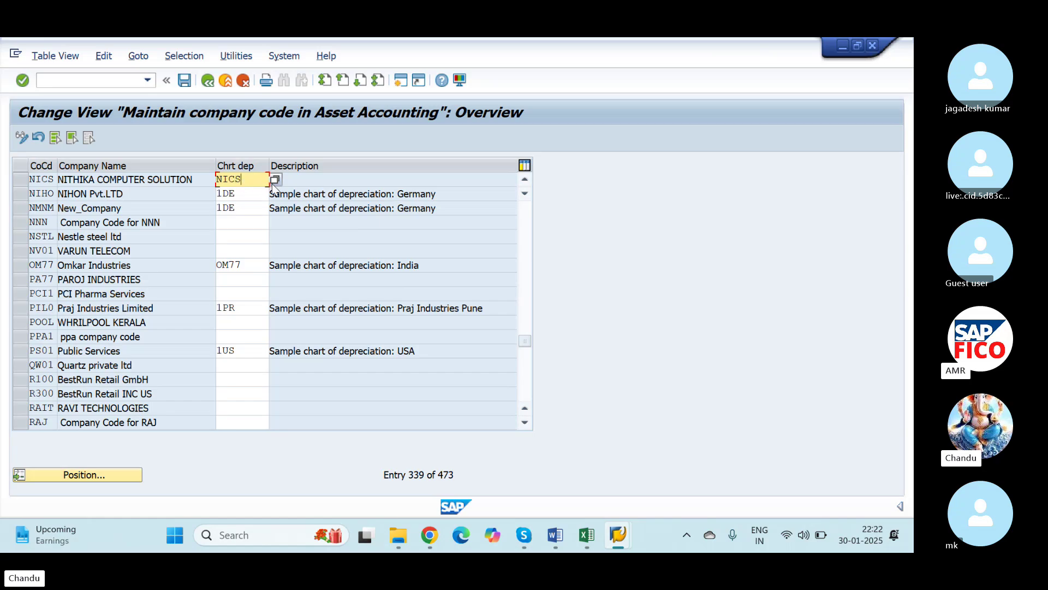
pyautogui.press('Down')
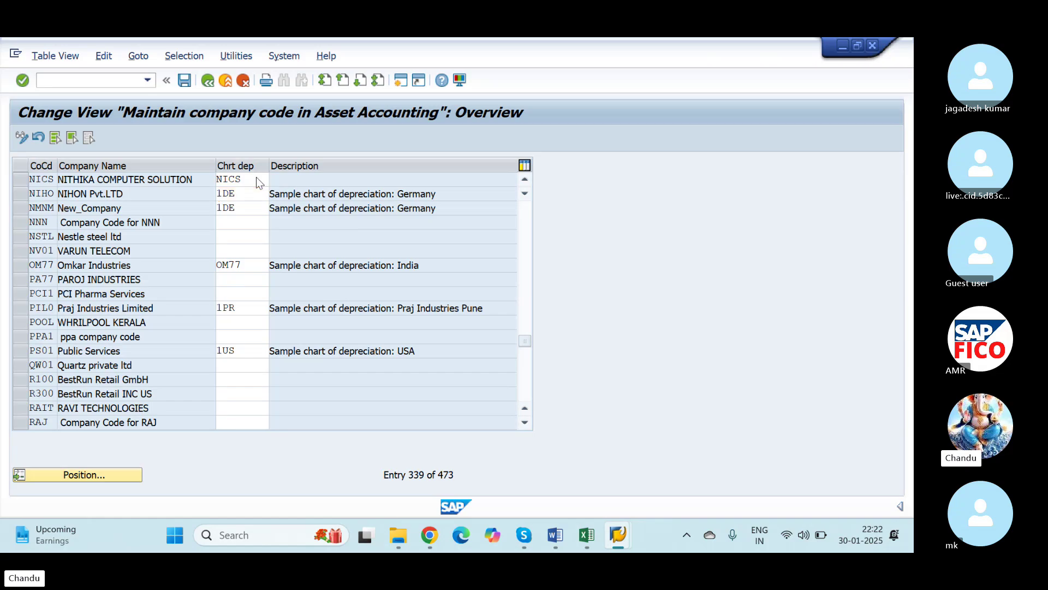
pyautogui.press('Return')
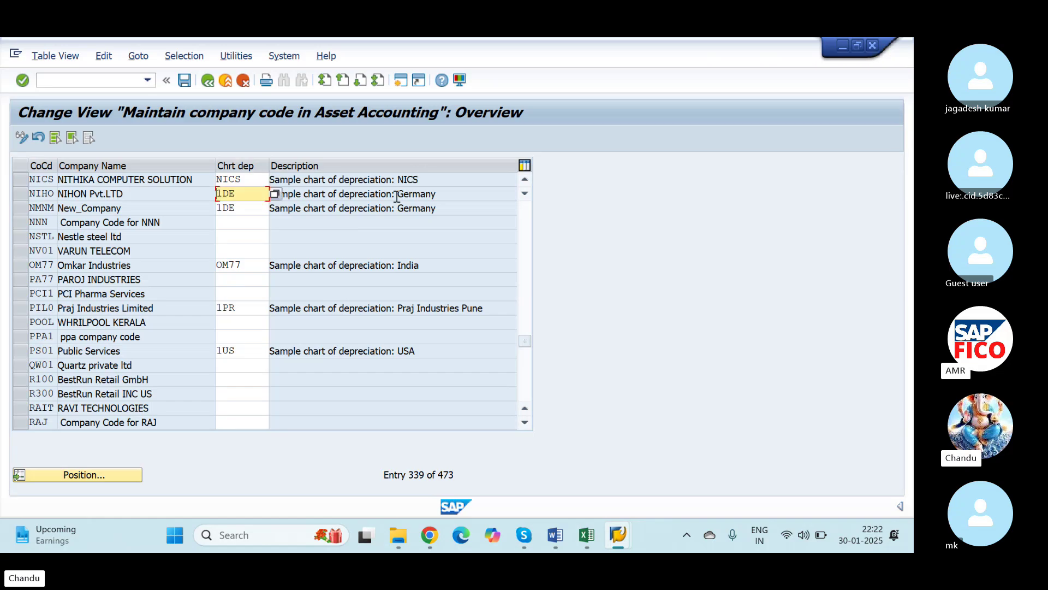
# Step: Save the NICS chart assignment, acknowledging the inconsistency notice twice, then create a new session
pyautogui.click(185, 80)
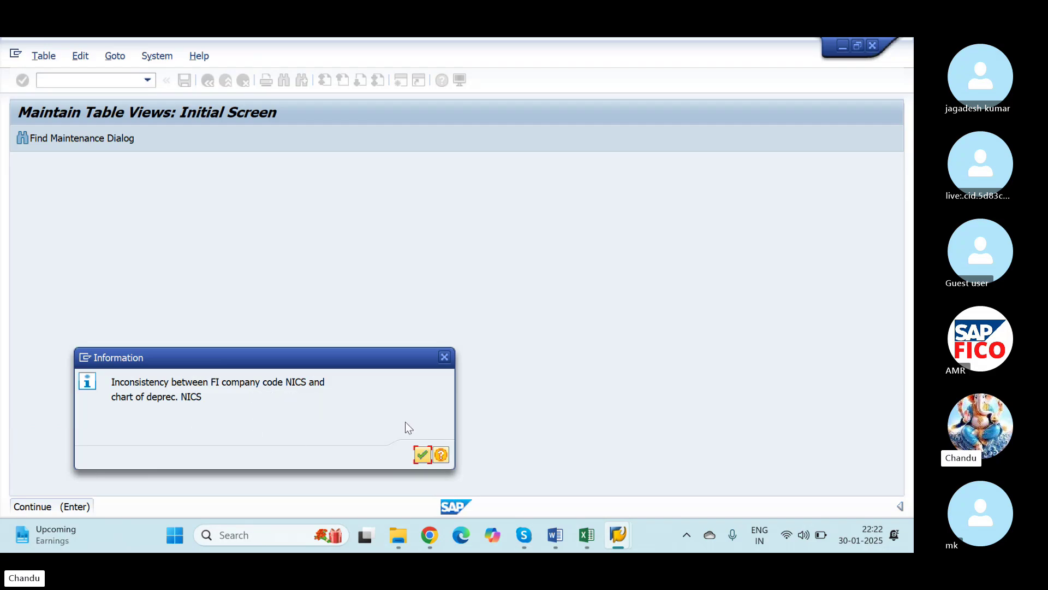
pyautogui.click(422, 454)
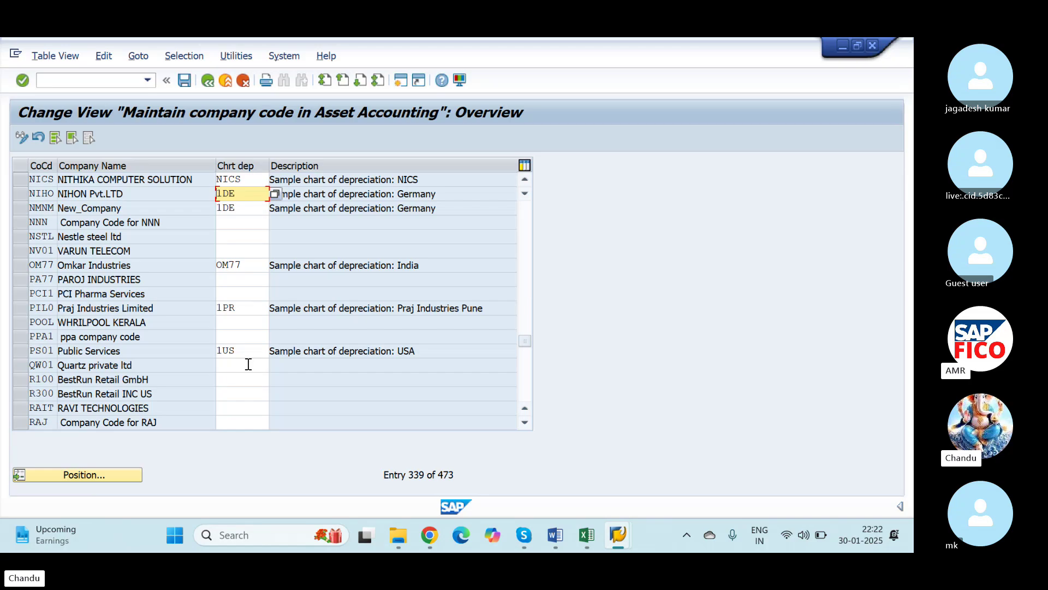
pyautogui.click(184, 80)
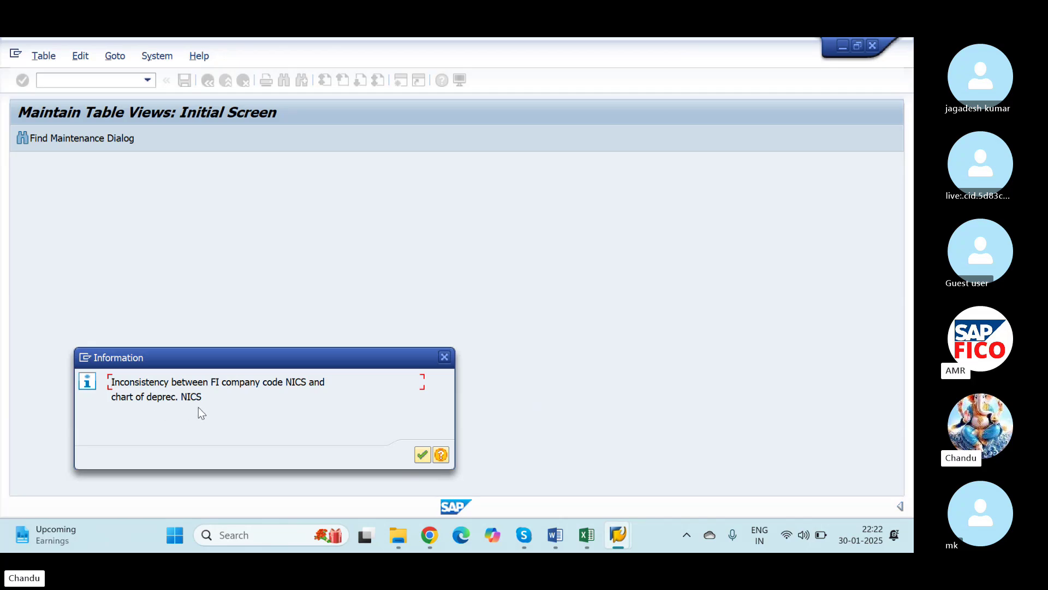
pyautogui.click(422, 454)
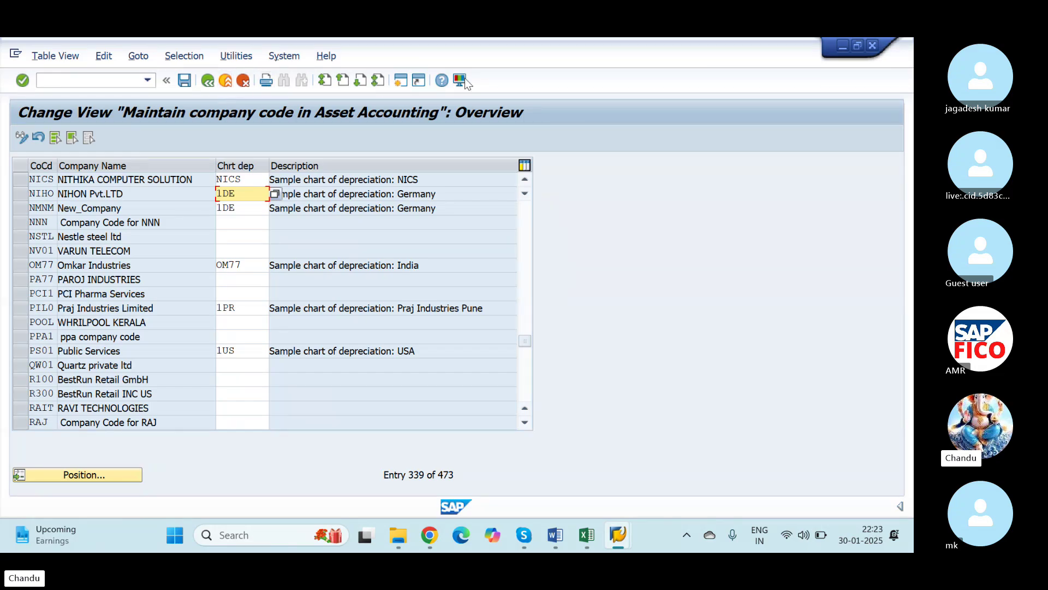
pyautogui.click(400, 80)
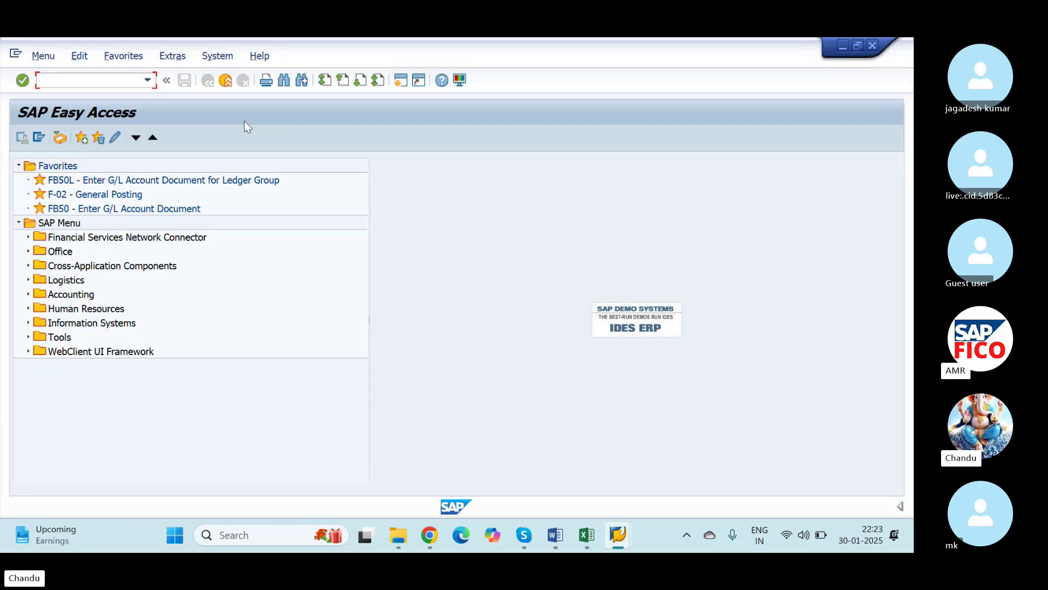
# Step: Run transaction OB41 to list the posting keys in the new session
pyautogui.write('/N')
pyautogui.write('OB41')
pyautogui.press('Return')
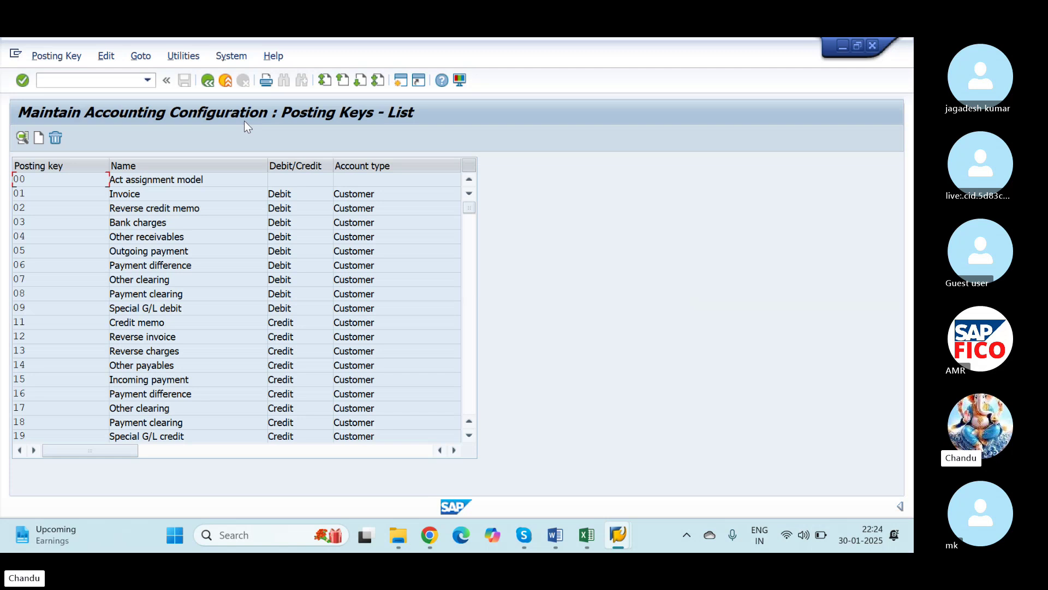
# Step: Minimize the posting keys, OAOB and remaining SAP windows plus SAP Logon to reveal the desktop
pyautogui.press('super')
pyautogui.press('Escape')
pyautogui.click(841, 48)
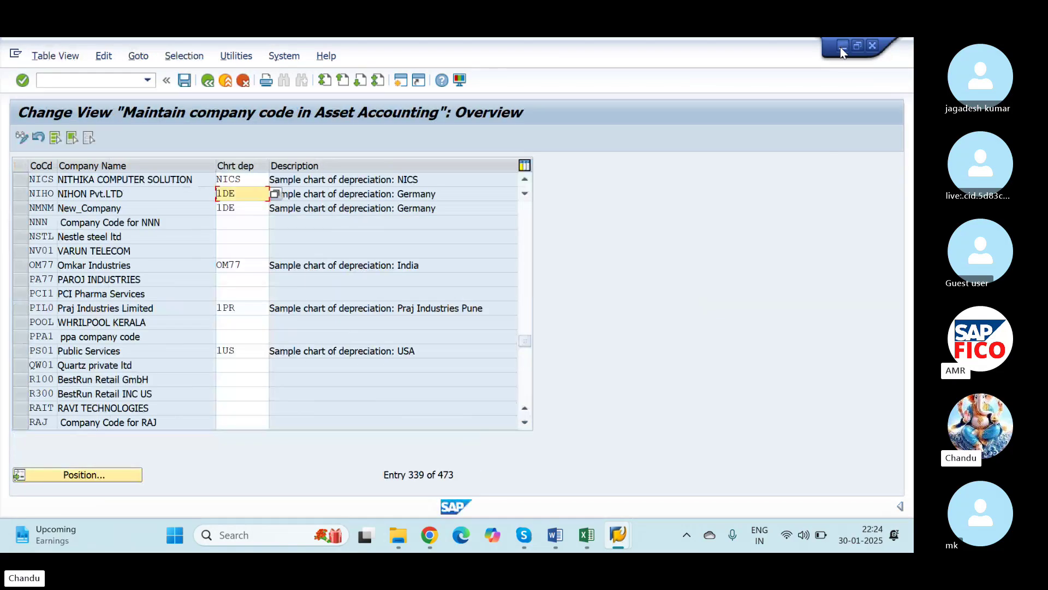
pyautogui.click(840, 47)
pyautogui.click(830, 46)
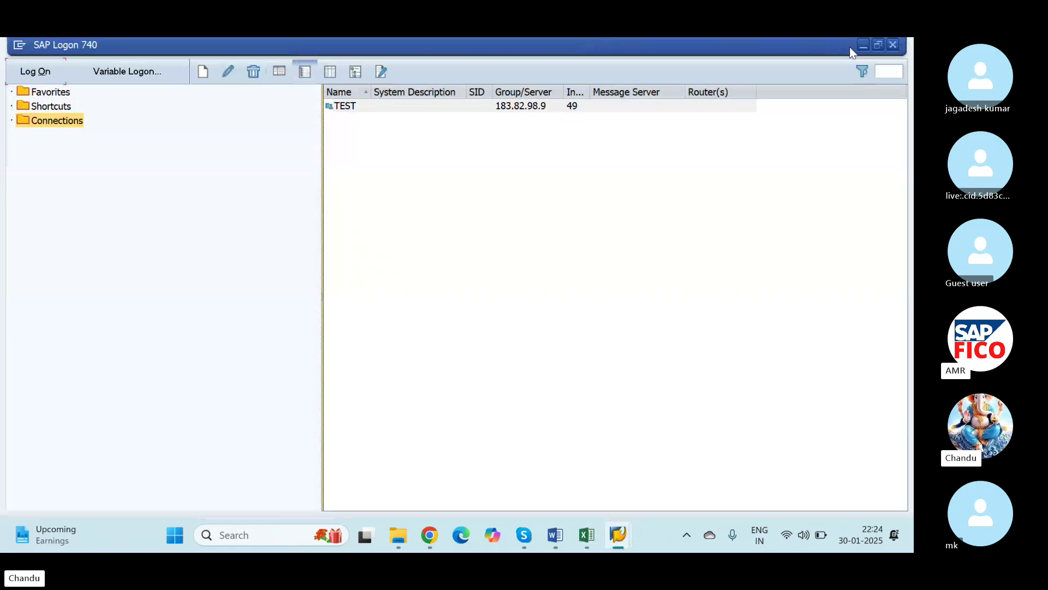
pyautogui.click(863, 46)
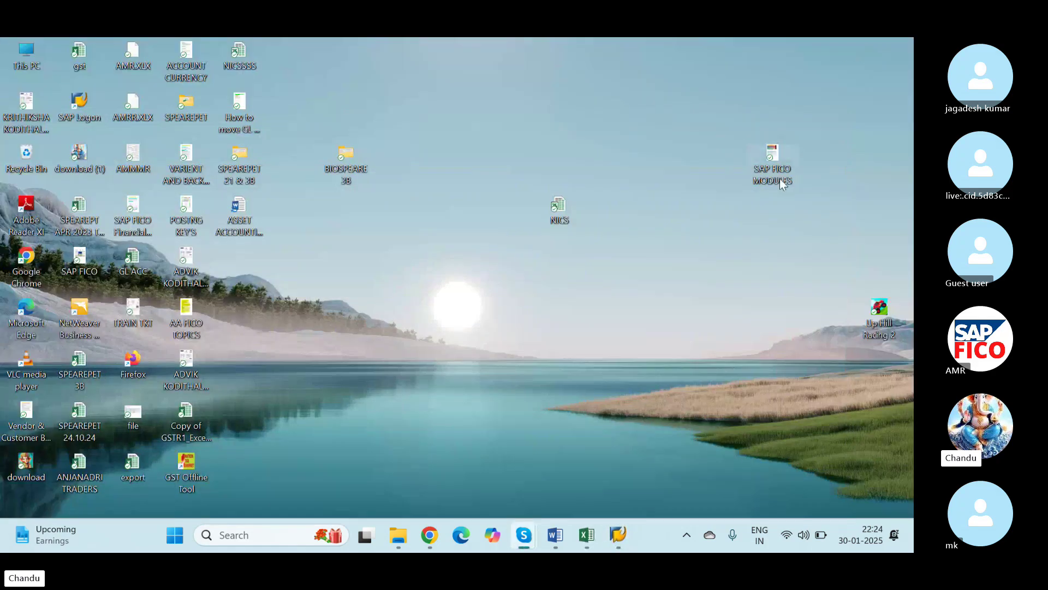
# Step: Open the SAP FICO MODULES document and step through its CURRENCY search matches
pyautogui.doubleClick(761, 164)
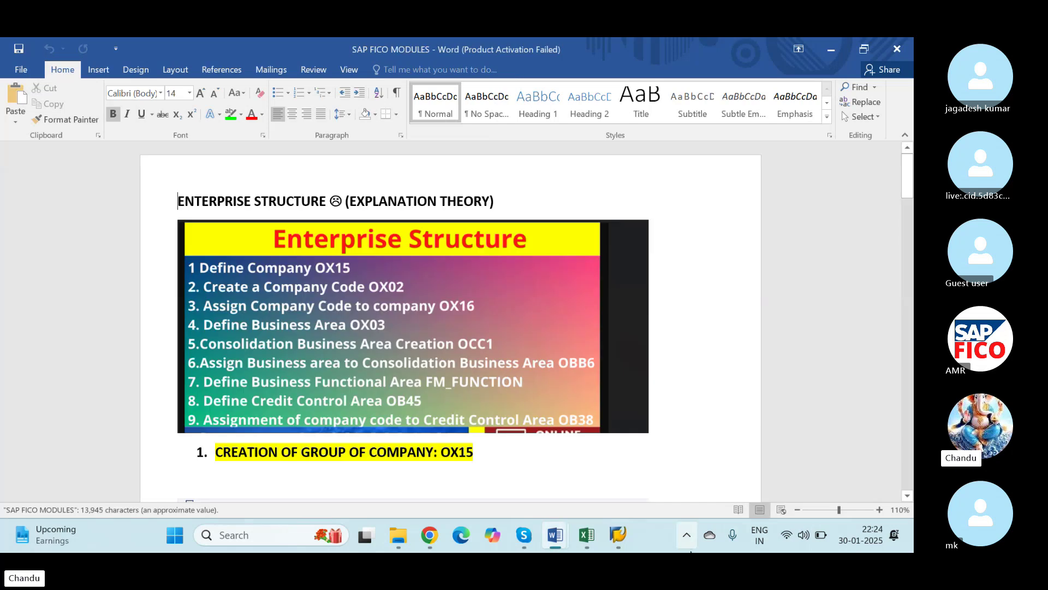
pyautogui.hotkey('ctrl', 'f')
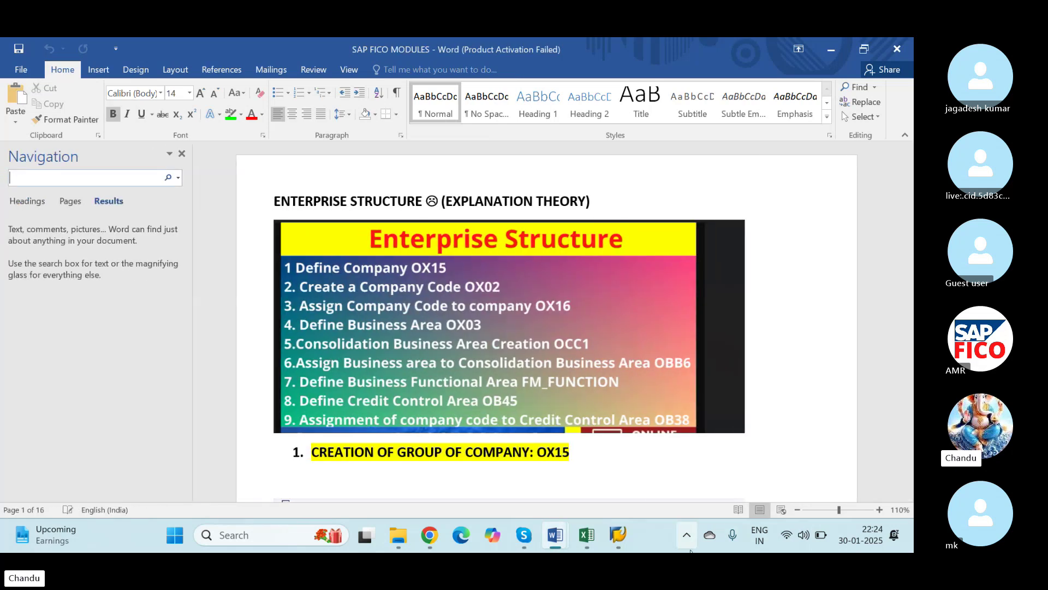
pyautogui.write('CURREN')
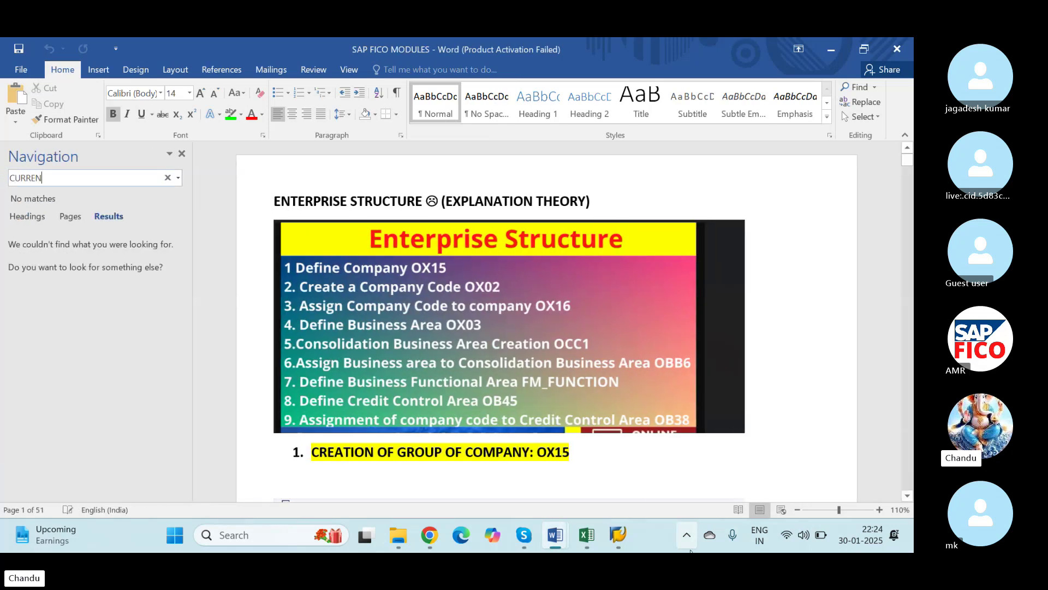
pyautogui.write('CY')
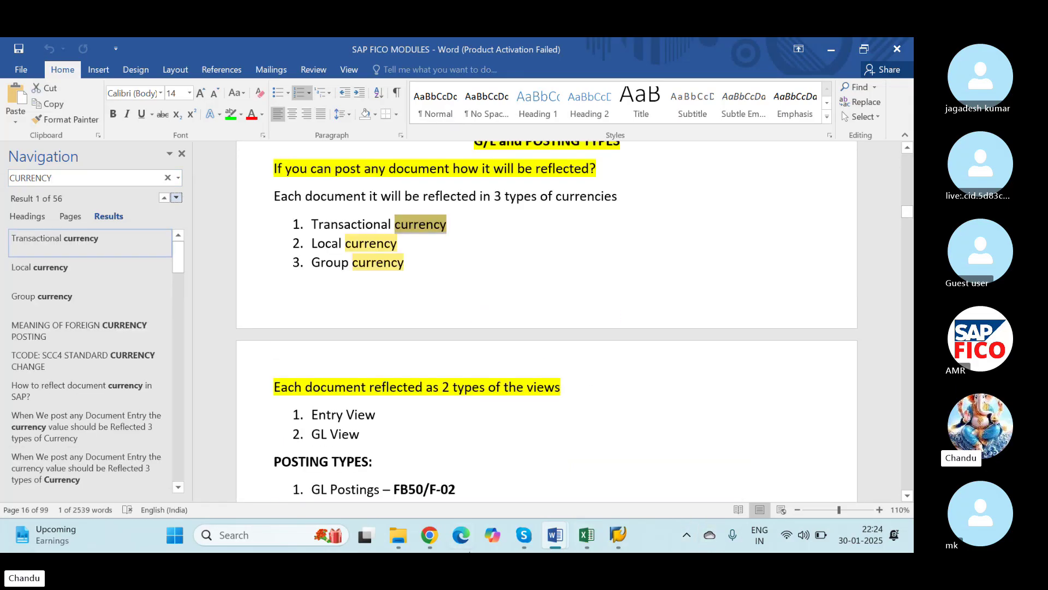
pyautogui.scroll(2, 395, 443)
pyautogui.scroll(1, 396, 443)
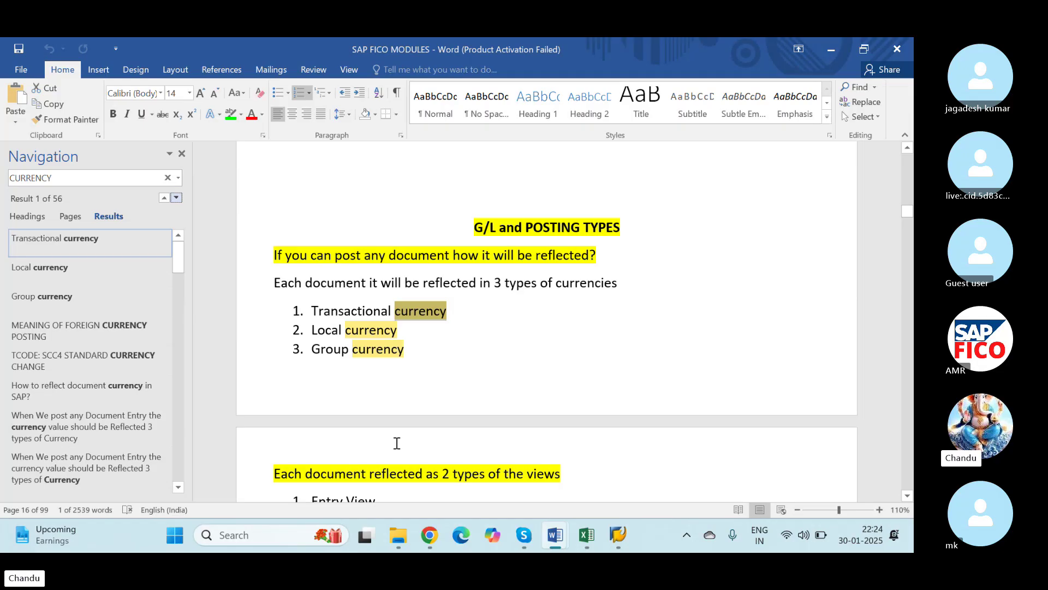
pyautogui.press('Return')
pyautogui.press('Return')
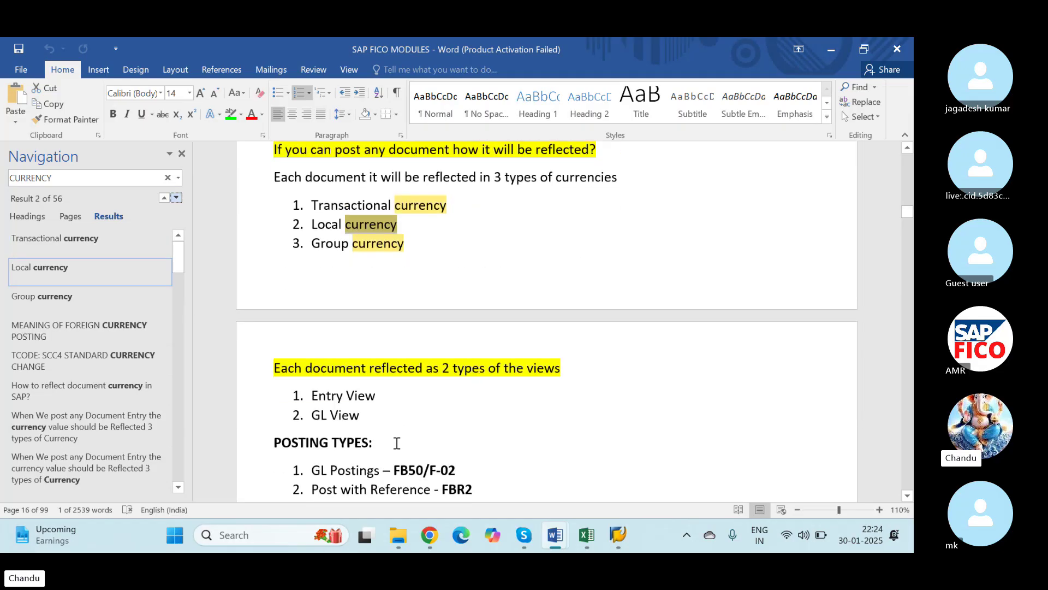
pyautogui.press('Return')
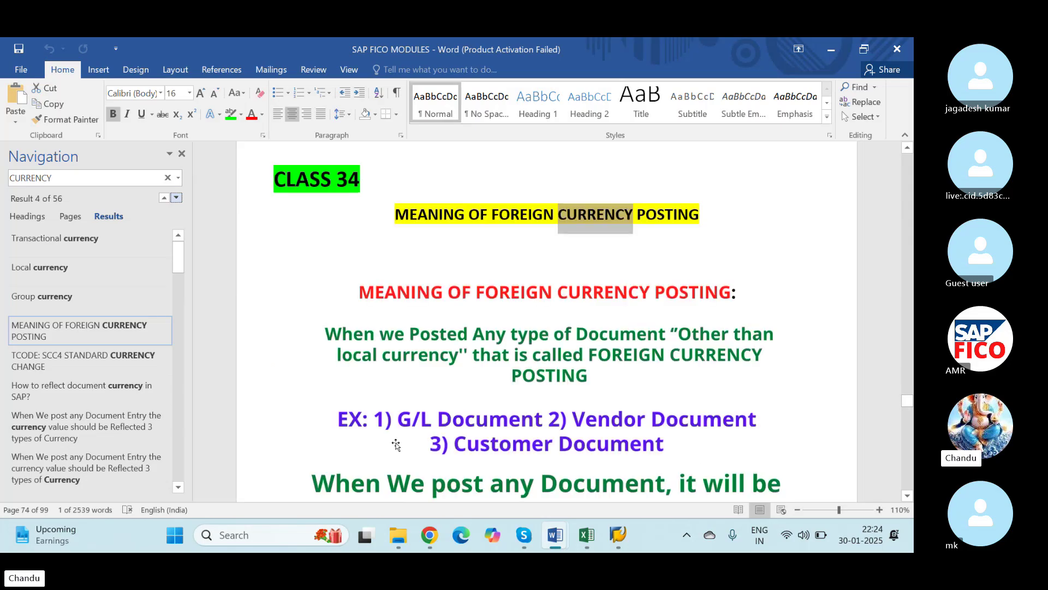
pyautogui.press('Return')
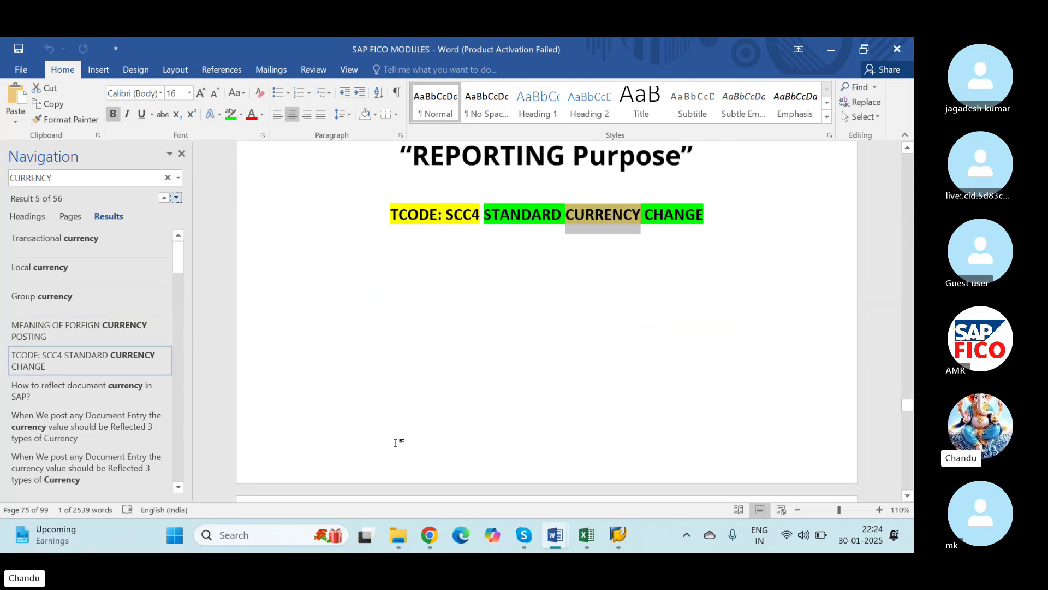
pyautogui.press('Return')
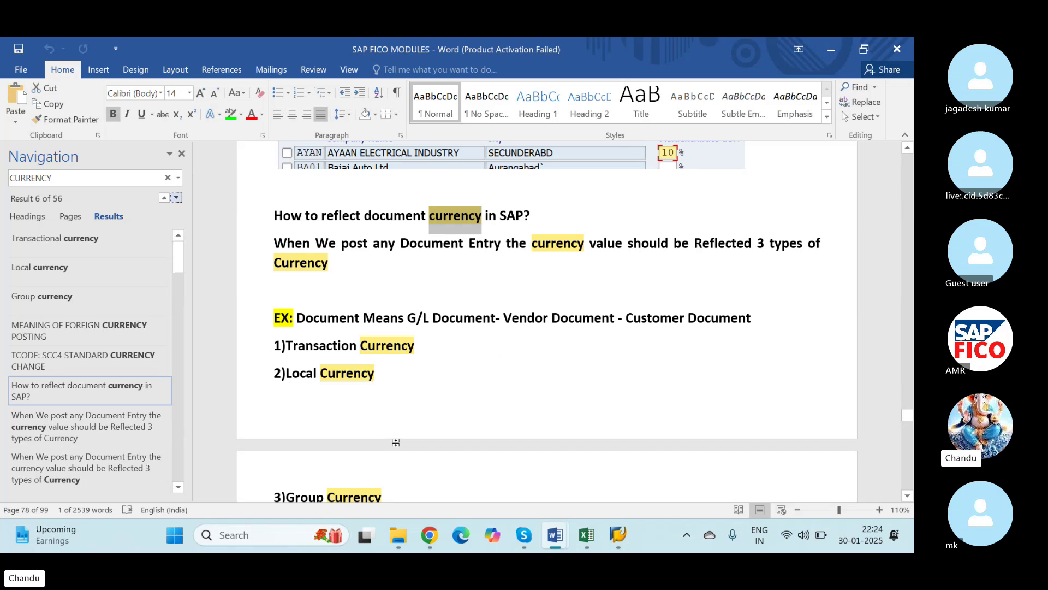
pyautogui.press('Return')
pyautogui.press('Return')
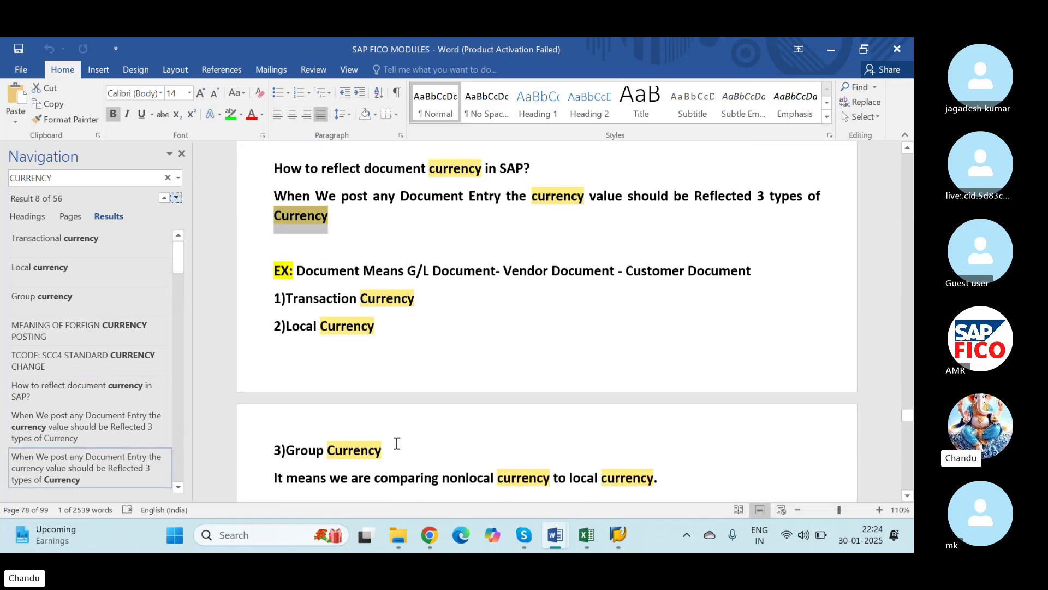
pyautogui.press('Return')
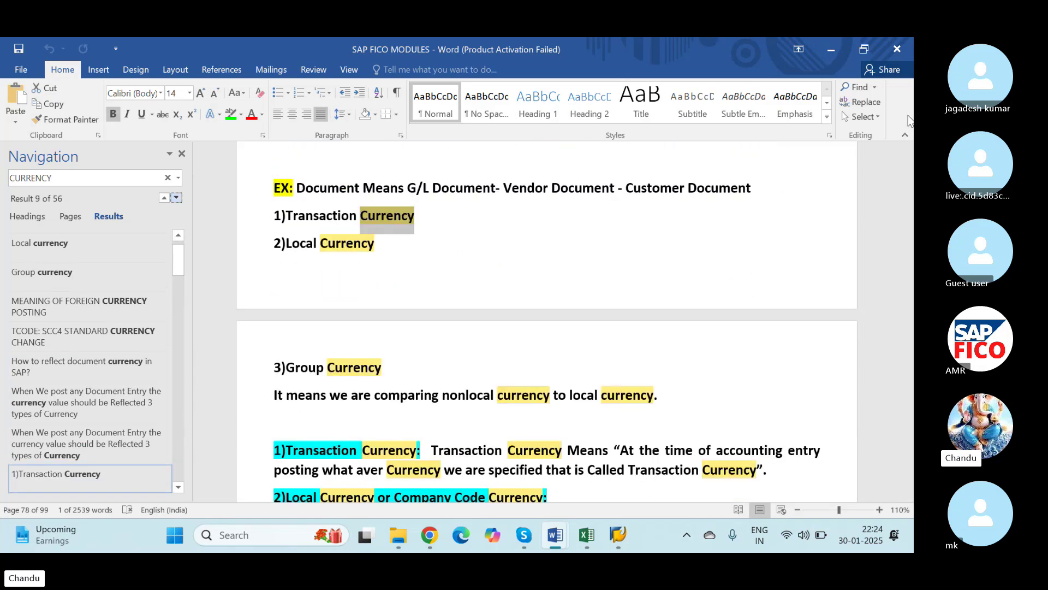
# Step: Close the document and return to the SAP Posting Keys window
pyautogui.click(897, 49)
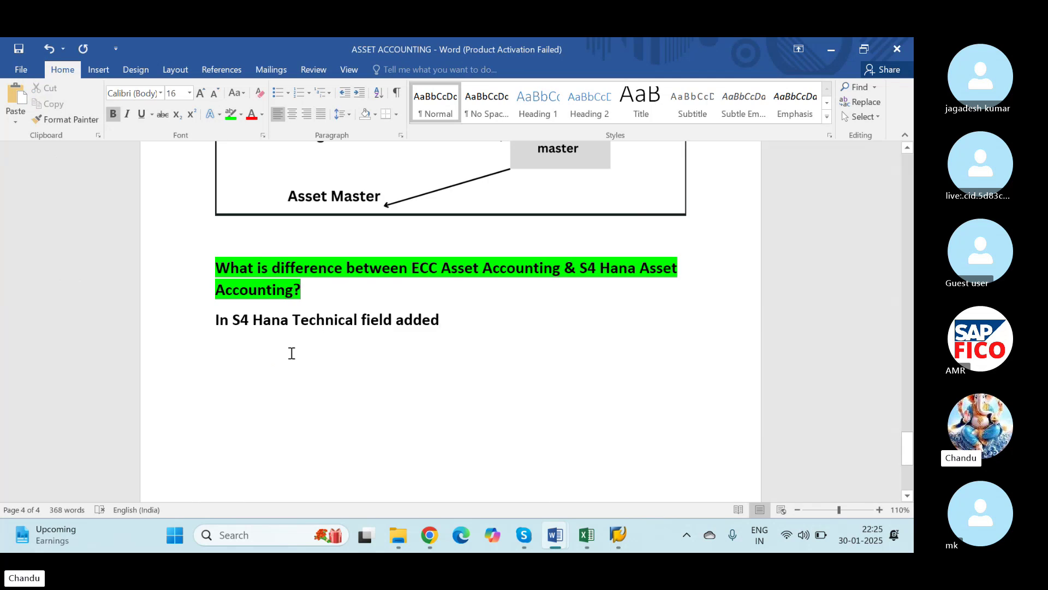
pyautogui.hotkey('alt', 'Tab')
pyautogui.hotkey('alt', 'Tab')
pyautogui.hotkey('alt', 'Tab')
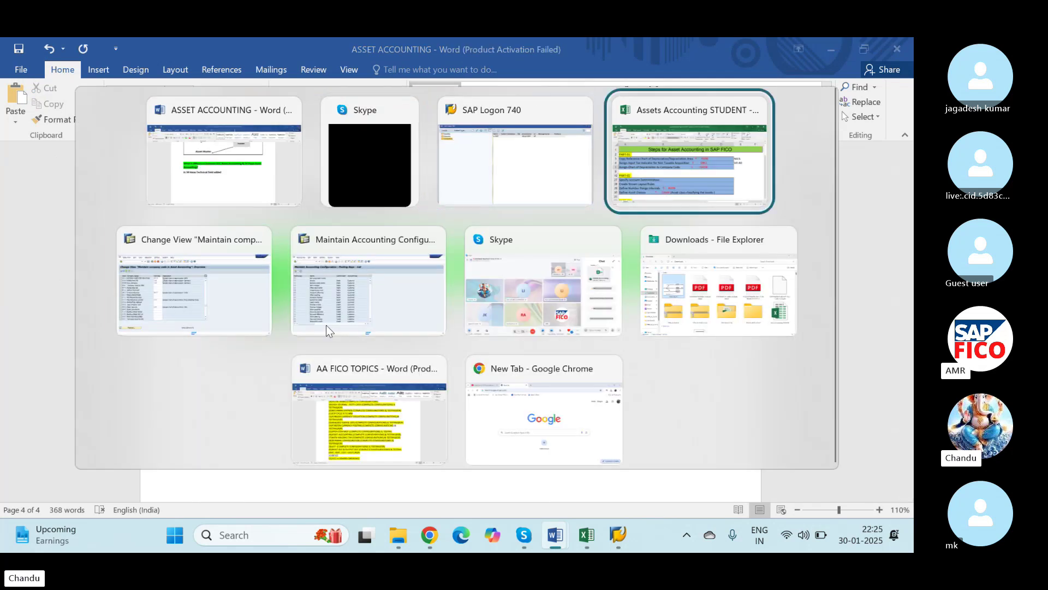
pyautogui.hotkey('alt', 'Tab')
# Step: Return to the Posting Keys window and run /NOB22 for additional local currencies per company code
pyautogui.click(326, 326)
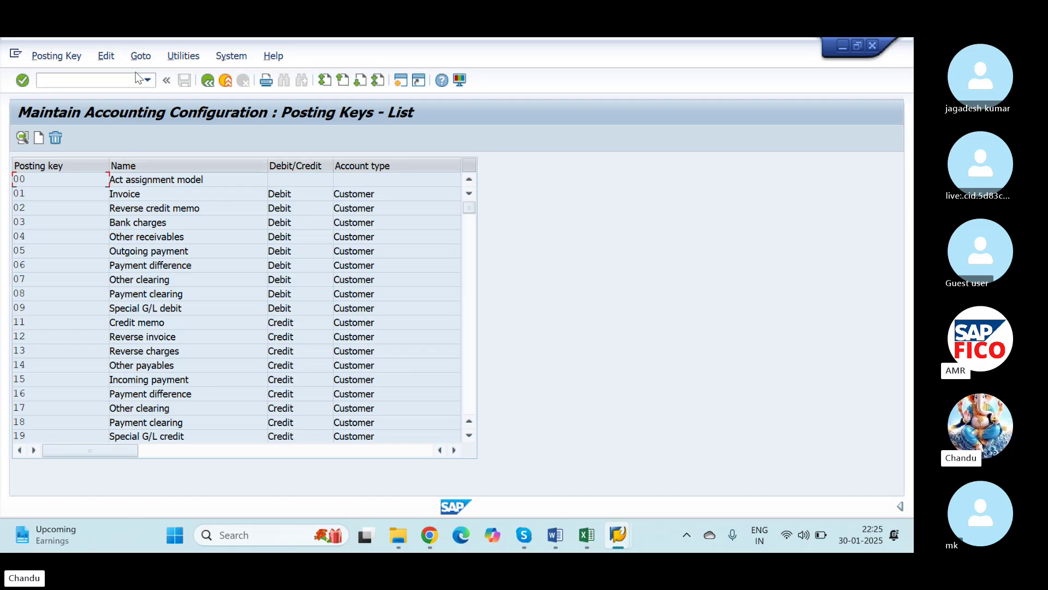
pyautogui.click(110, 79)
pyautogui.write('/')
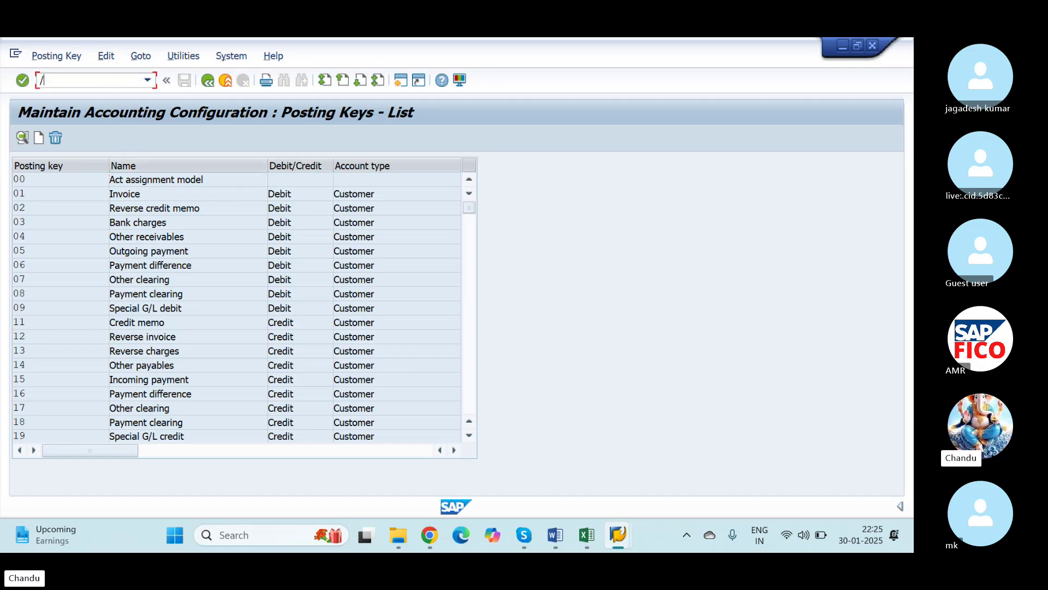
pyautogui.write('NOB22')
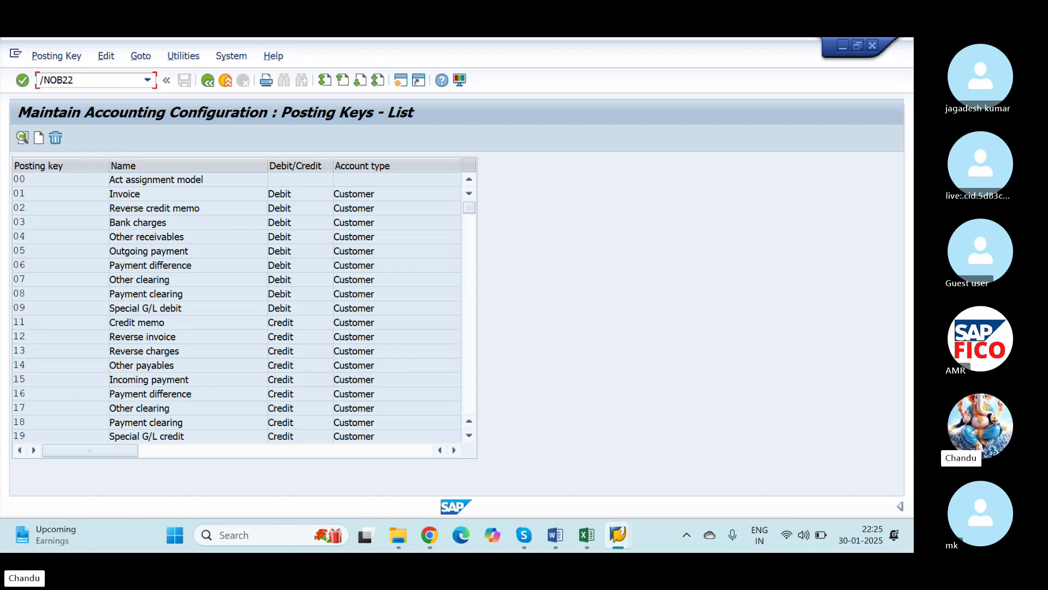
pyautogui.press('Return')
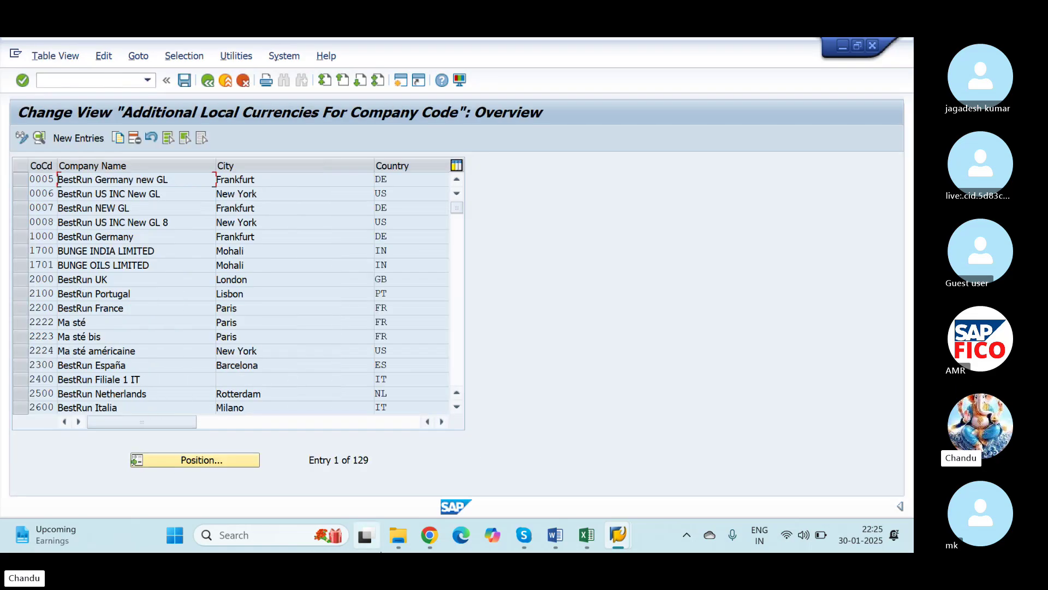
# Step: Position the company code list on NICS
pyautogui.moveTo(399, 535)
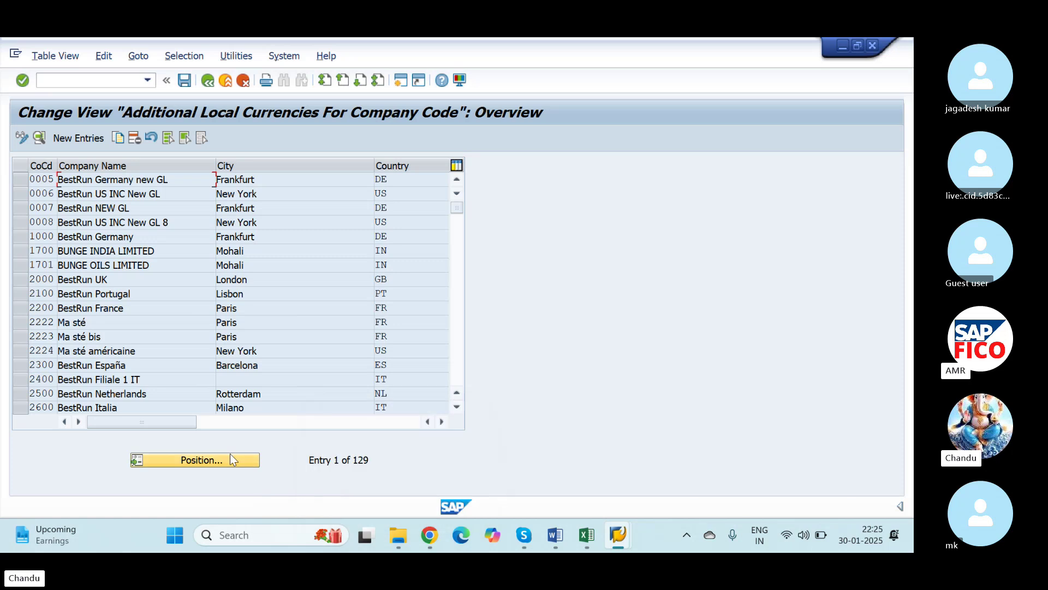
pyautogui.click(213, 458)
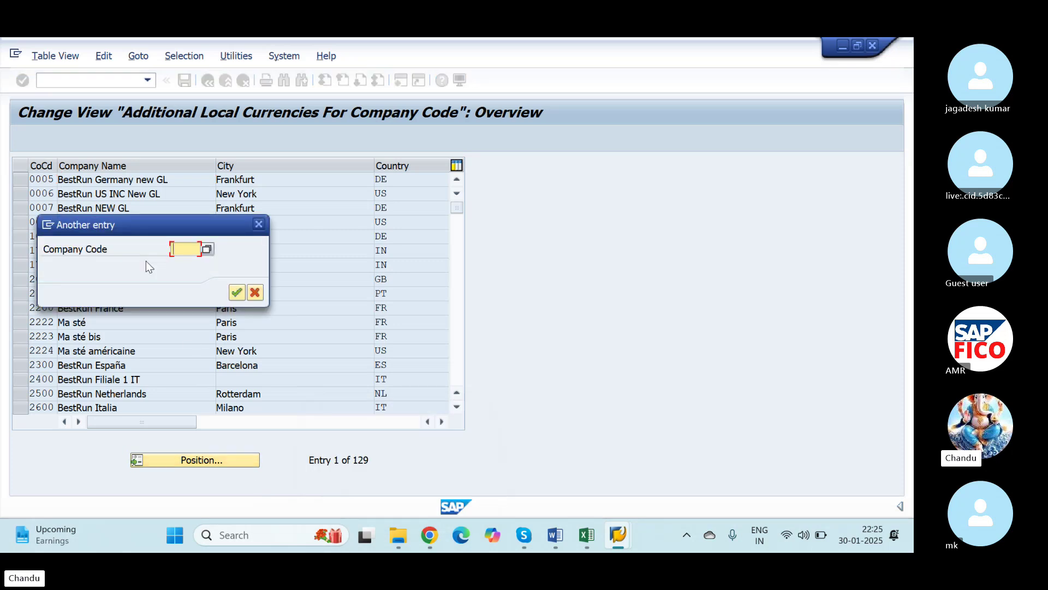
pyautogui.write('NICS')
pyautogui.click(237, 292)
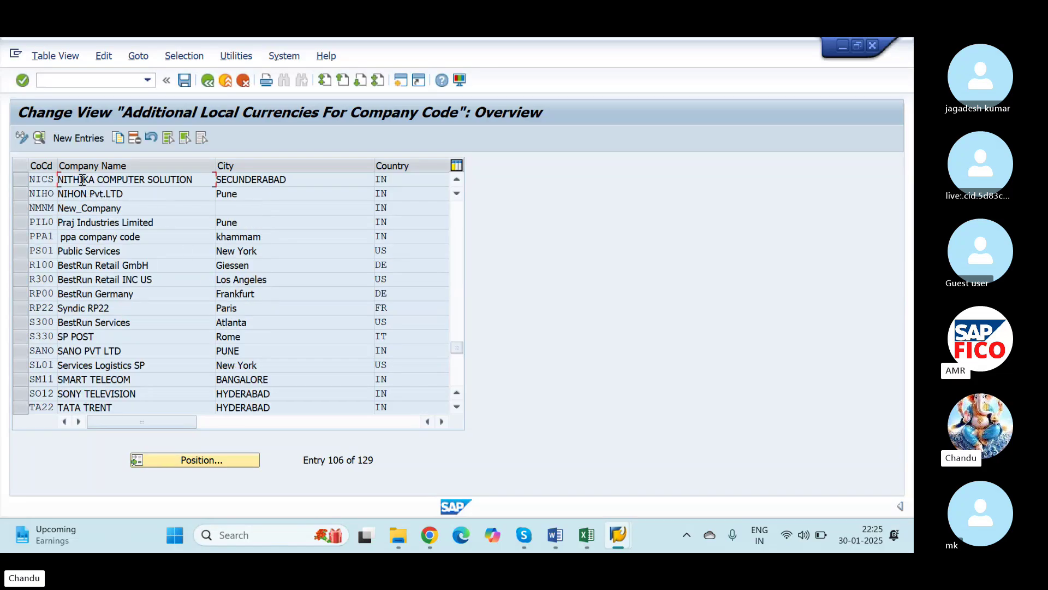
# Step: Open NICS's additional currency details, accepting both currency-change warnings
pyautogui.doubleClick(41, 183)
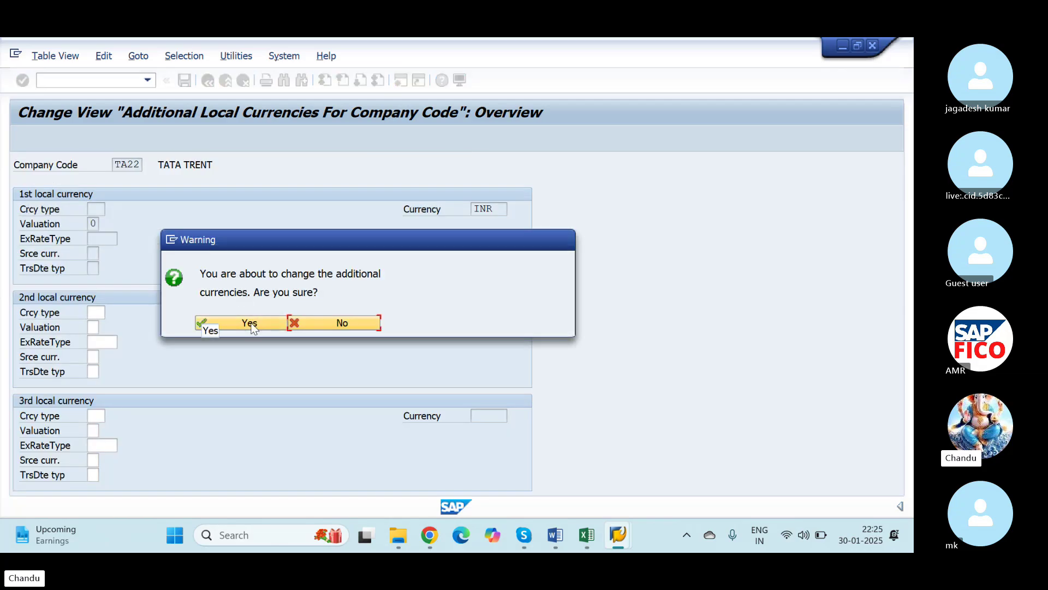
pyautogui.click(249, 323)
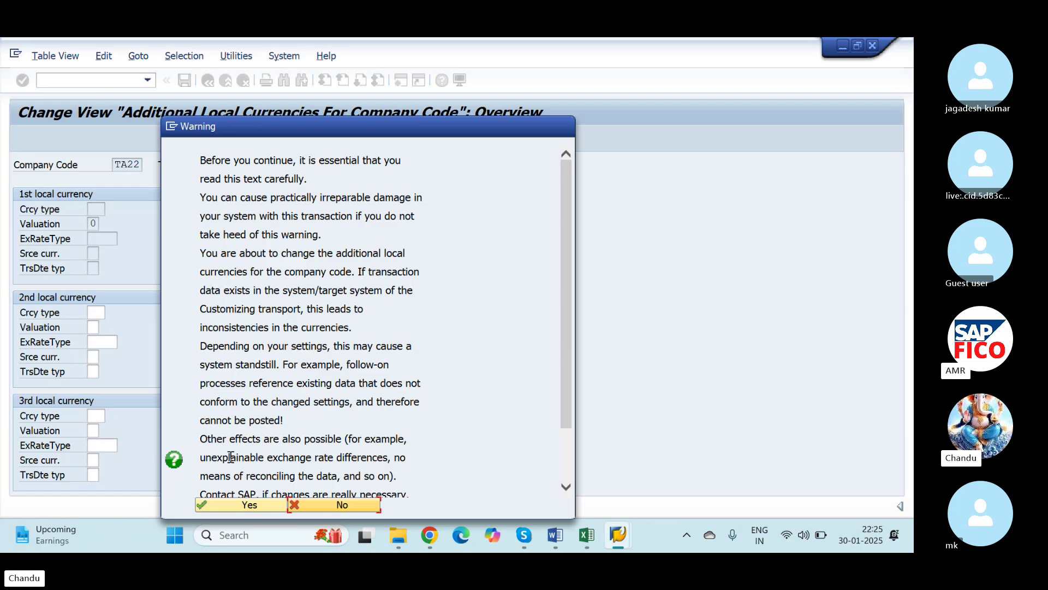
pyautogui.scroll(-3, 234, 478)
pyautogui.click(235, 506)
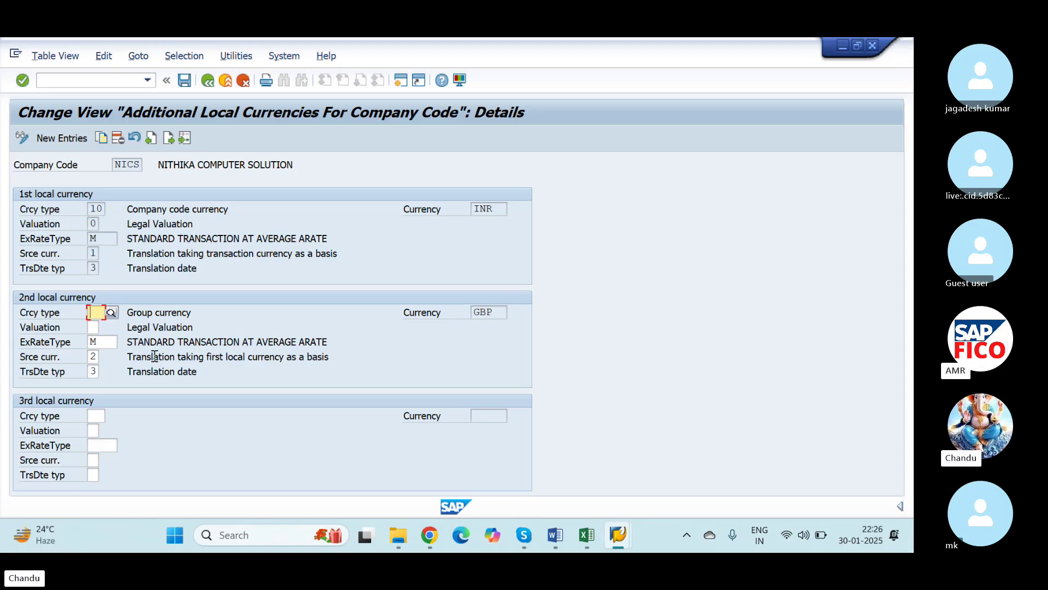
# Step: Clear the second local currency fields for company code NICS
pyautogui.press('Tab')
pyautogui.press('Tab')
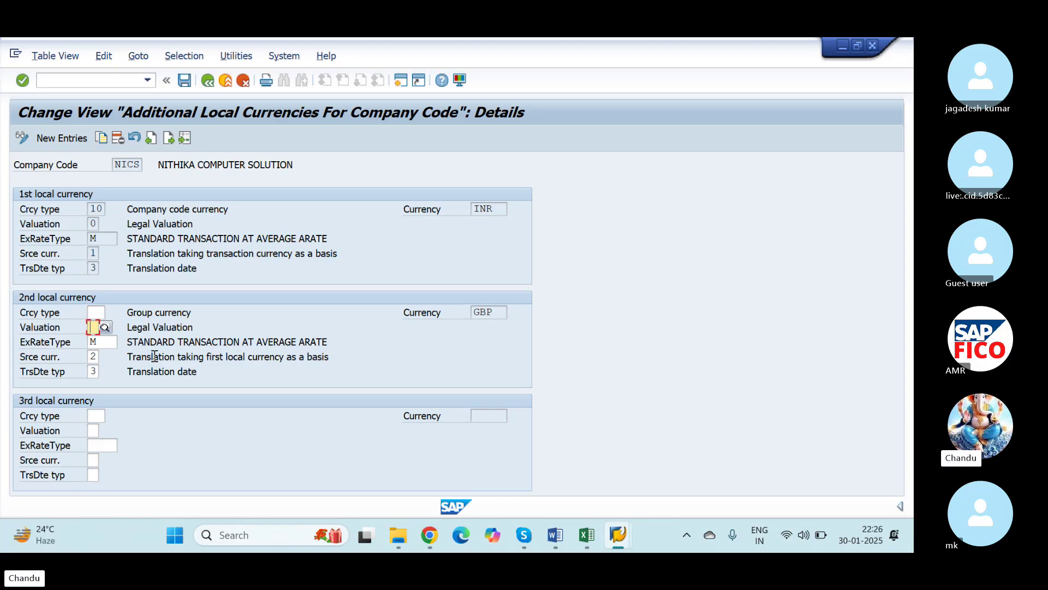
pyautogui.press('Tab')
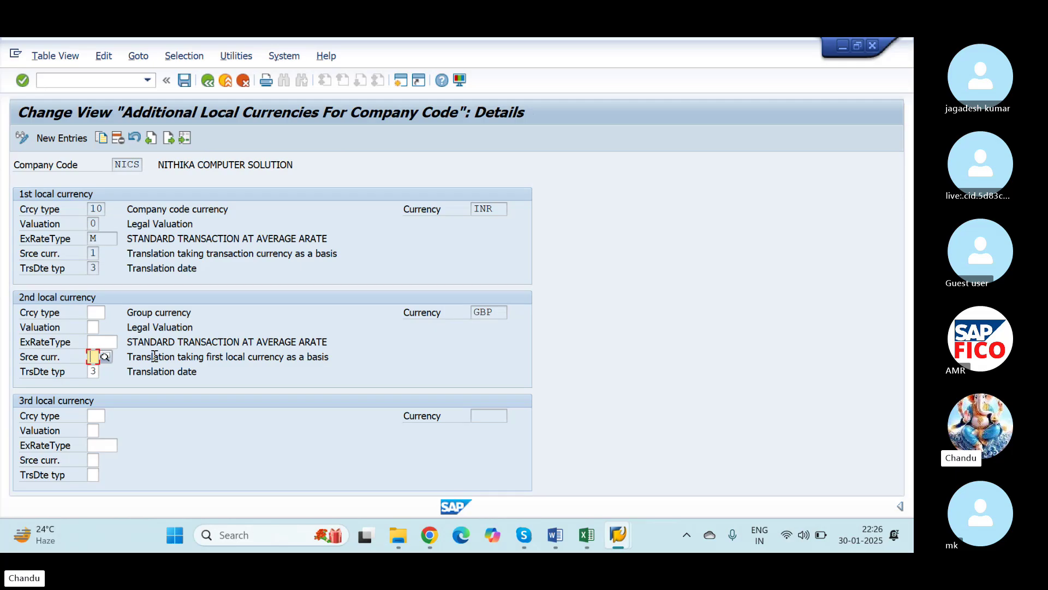
pyautogui.press('Tab')
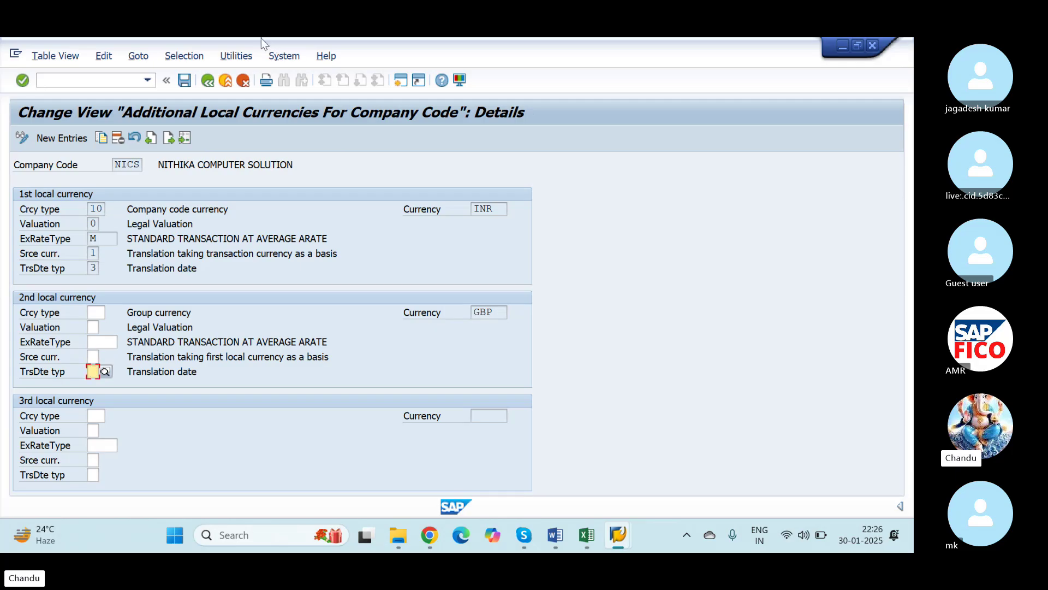
# Step: Save NICS with INR as its only local currency, confirming the warnings and customizing request
pyautogui.click(185, 80)
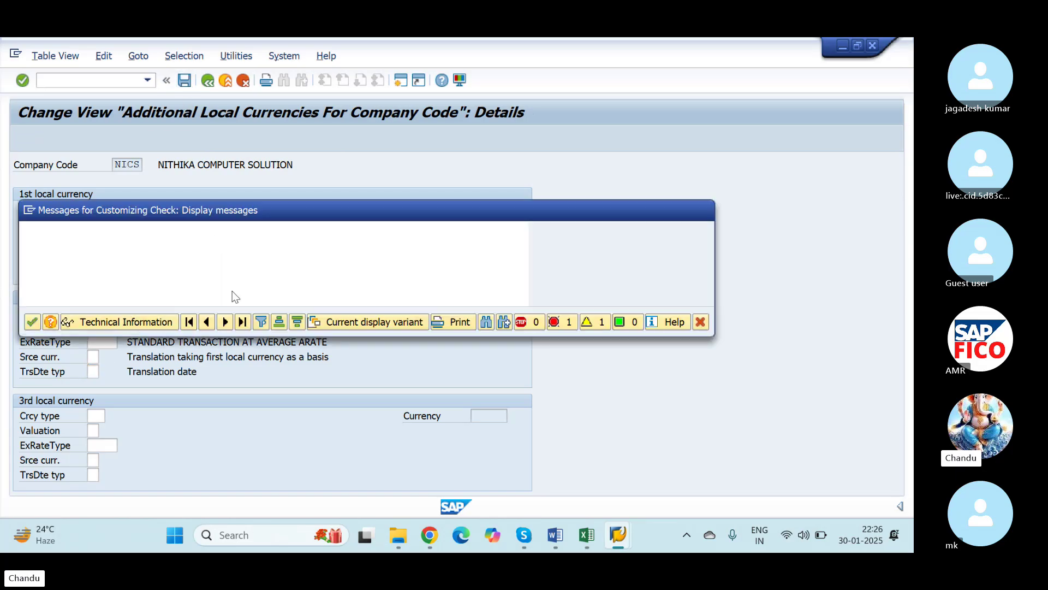
pyautogui.click(33, 322)
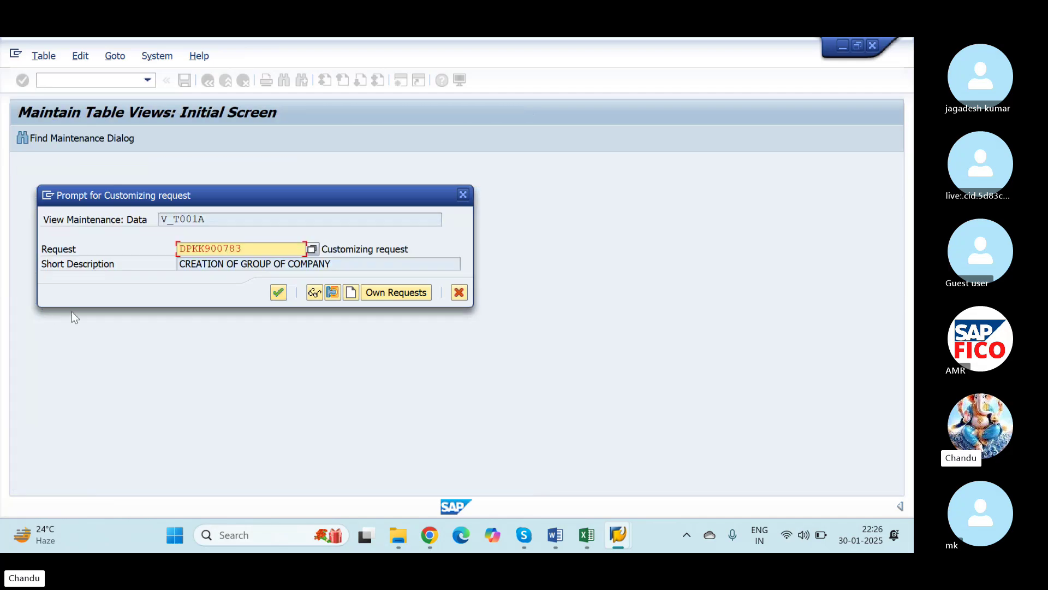
pyautogui.click(278, 292)
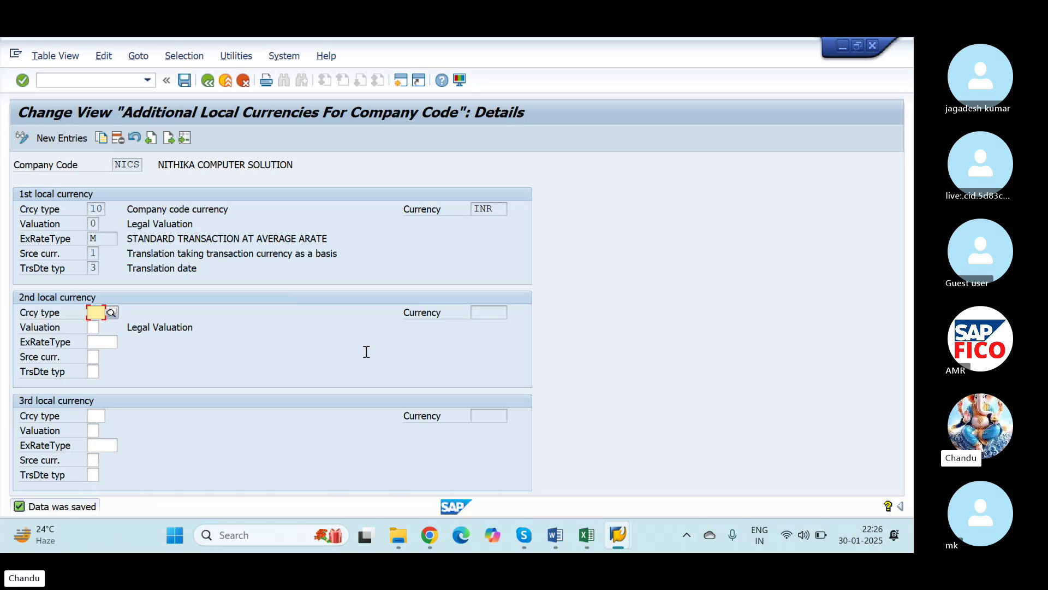
pyautogui.hotkey('alt', 'Tab')
pyautogui.hotkey('alt', 'Tab')
pyautogui.hotkey('alt', 'Tab')
pyautogui.hotkey('alt', 'Tab')
pyautogui.hotkey('alt', 'Tab')
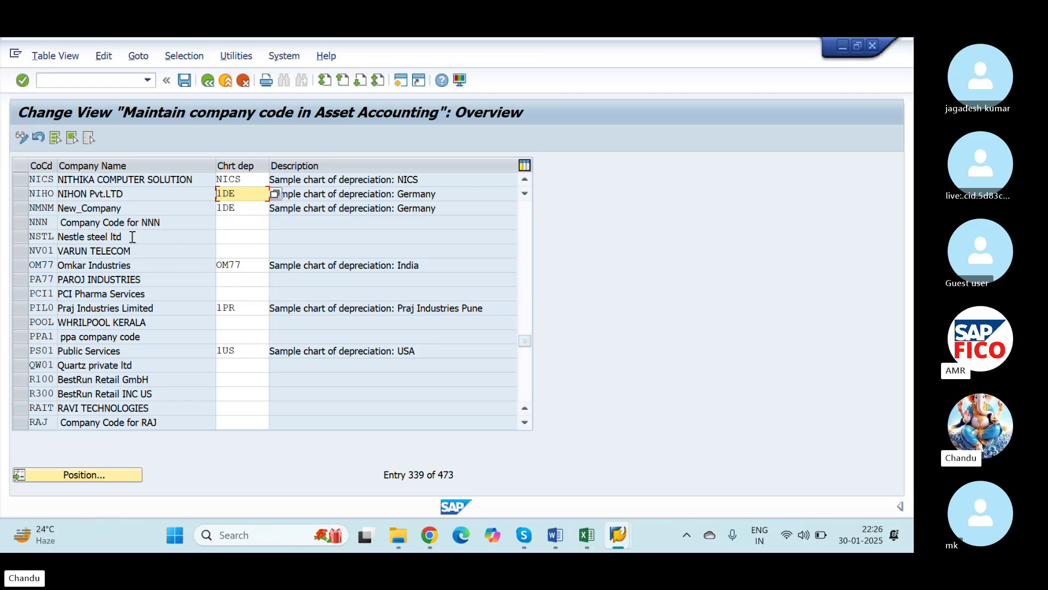
# Step: Exit the OAOB assignment overview without saving, acknowledging the NICS inconsistency notices
pyautogui.click(184, 80)
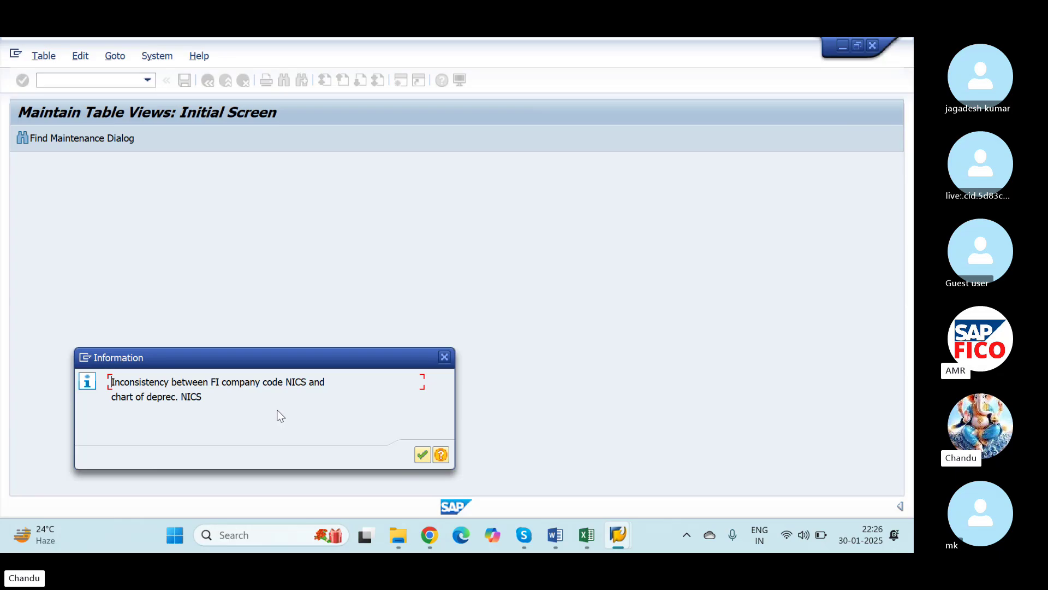
pyautogui.click(421, 457)
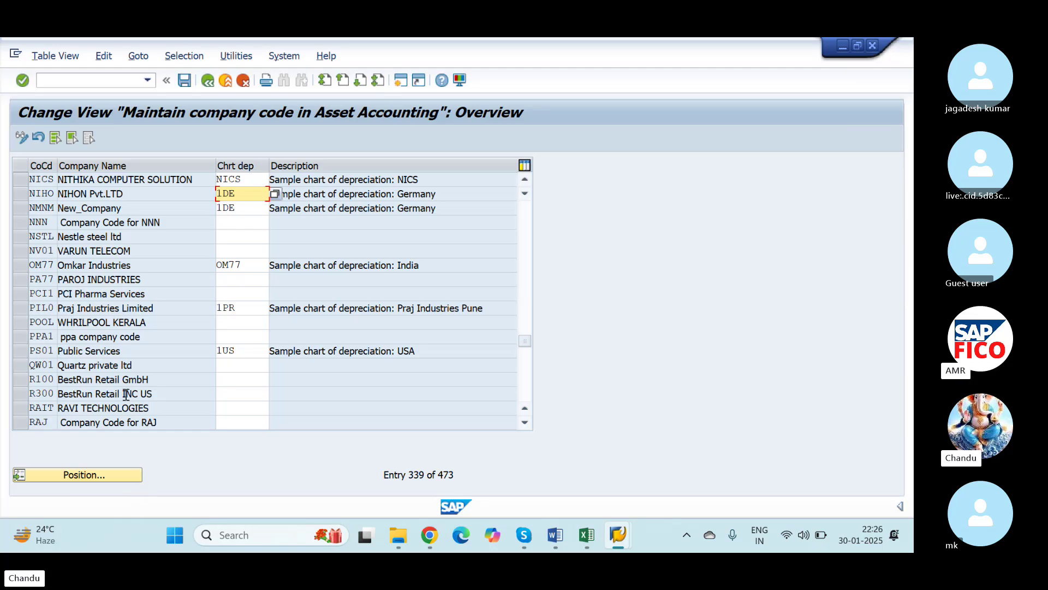
pyautogui.click(205, 81)
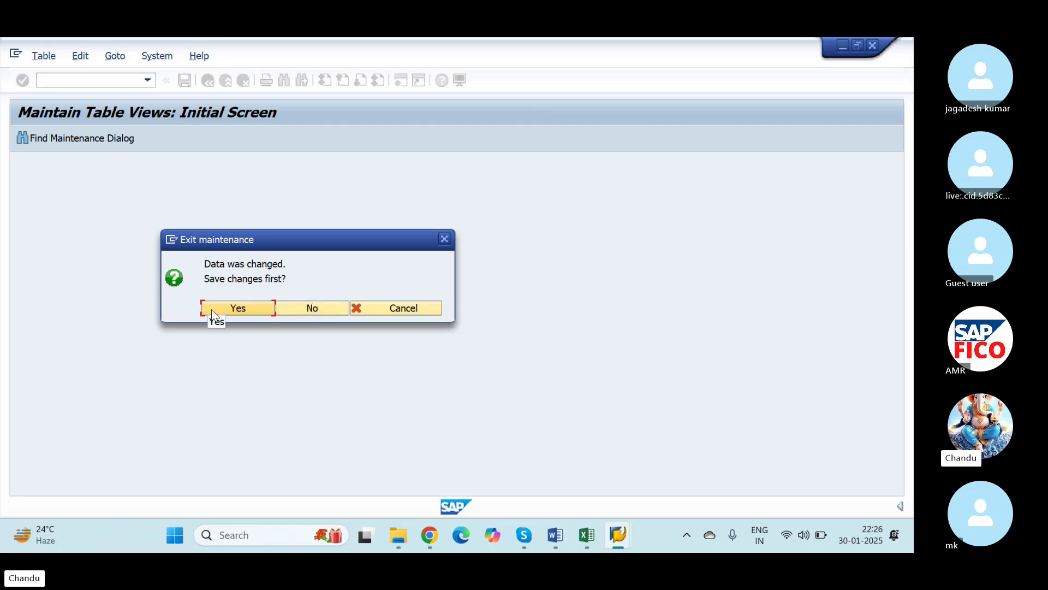
pyautogui.click(243, 310)
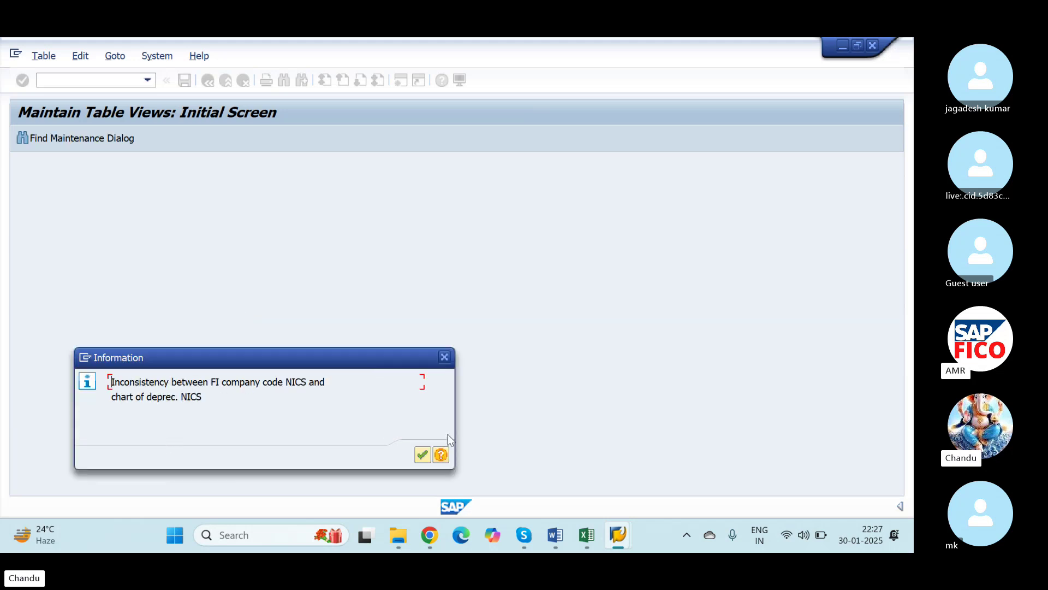
pyautogui.click(422, 455)
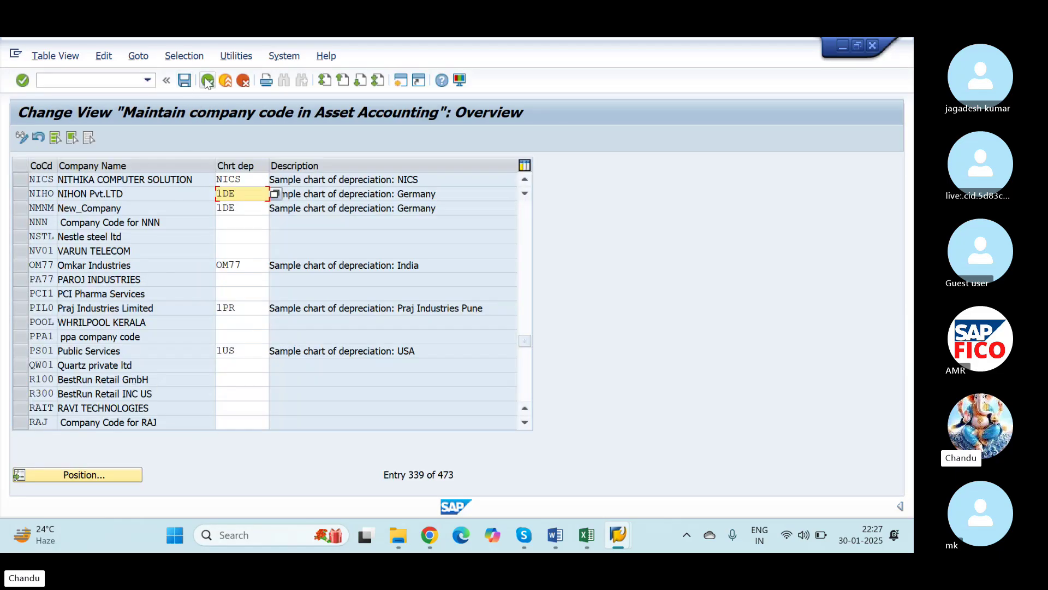
pyautogui.click(206, 81)
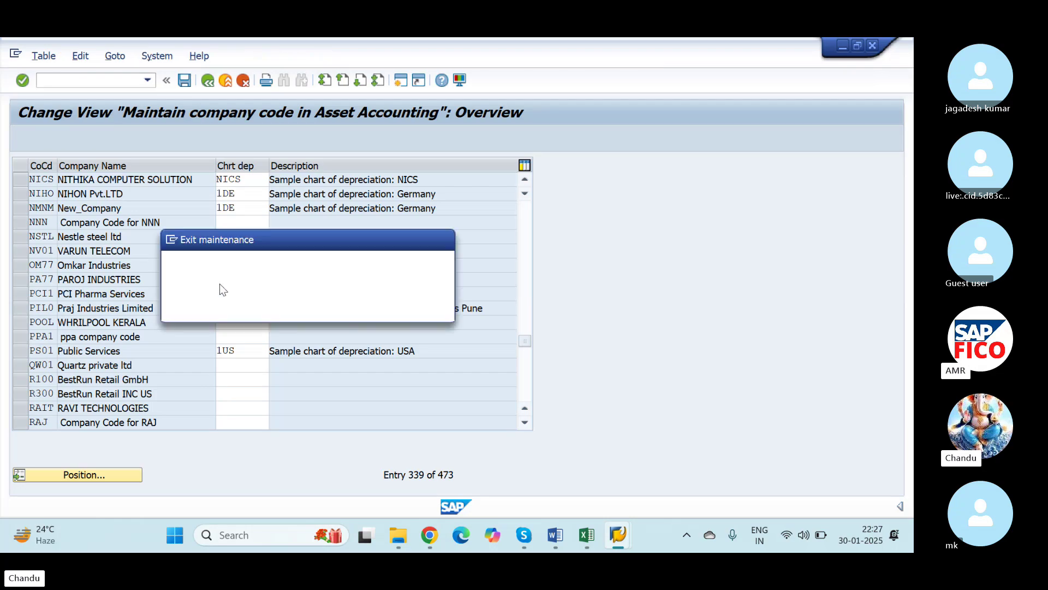
pyautogui.click(314, 308)
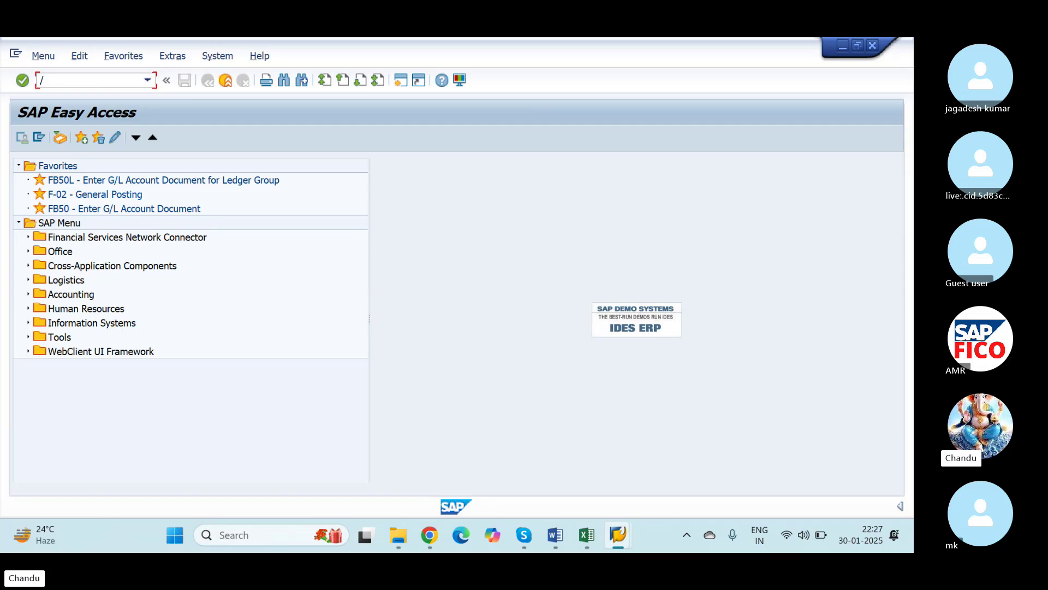
# Step: Run the mistyped code /NOBAO, which opens the A/P info system data volume view
pyautogui.write('/NOBAO')
pyautogui.hotkey('alt', 'Tab')
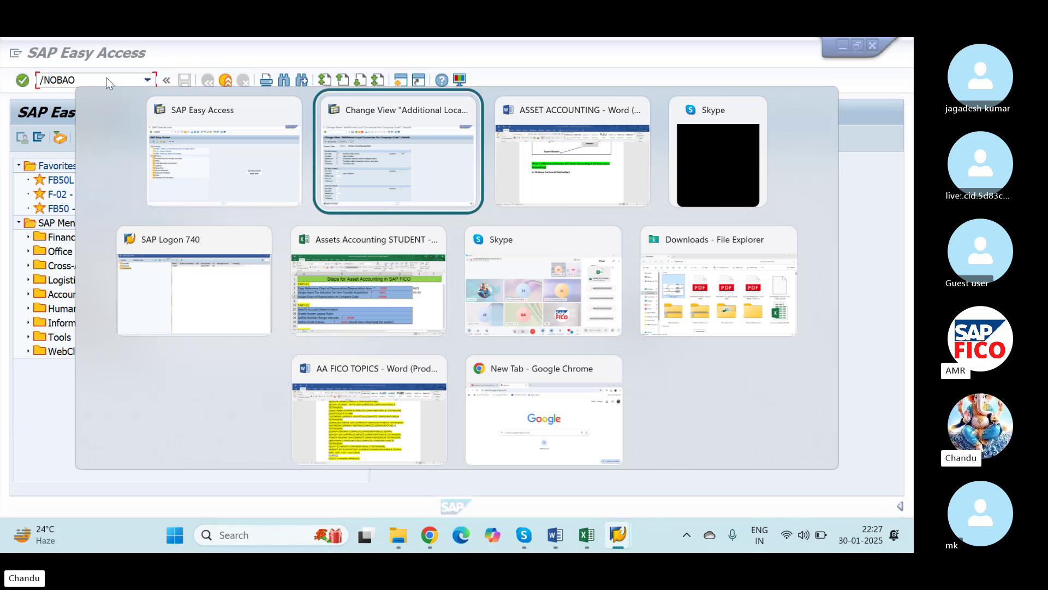
pyautogui.hotkey('alt', 'shift', 'Tab')
pyautogui.press('Return')
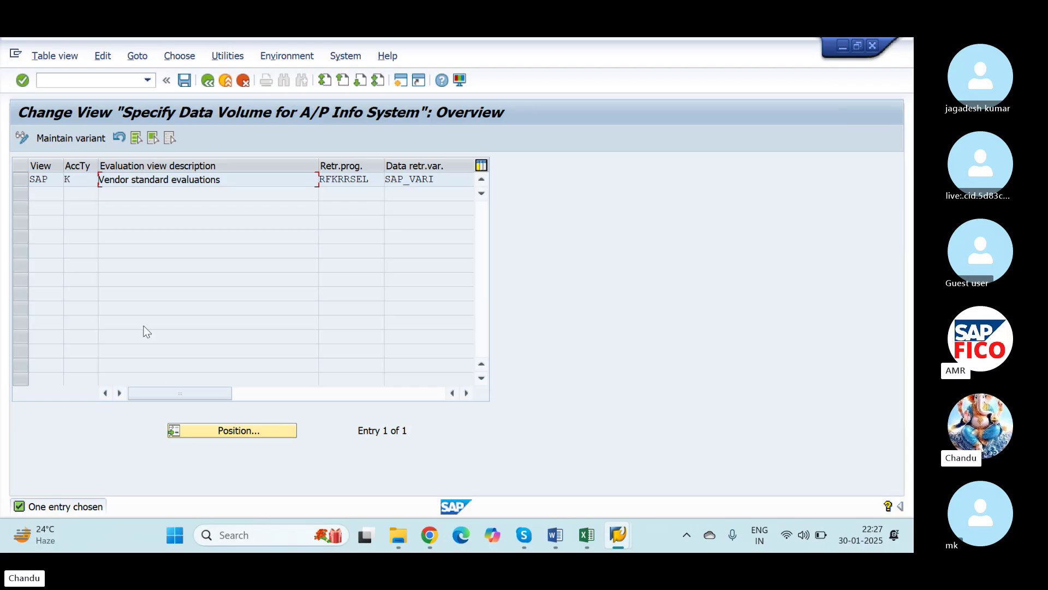
# Step: Check the Excel steps, then enter /NOAOB in the SAP command field
pyautogui.hotkey('alt', 'Tab')
pyautogui.press('Tab')
pyautogui.press('Tab')
pyautogui.press('Tab')
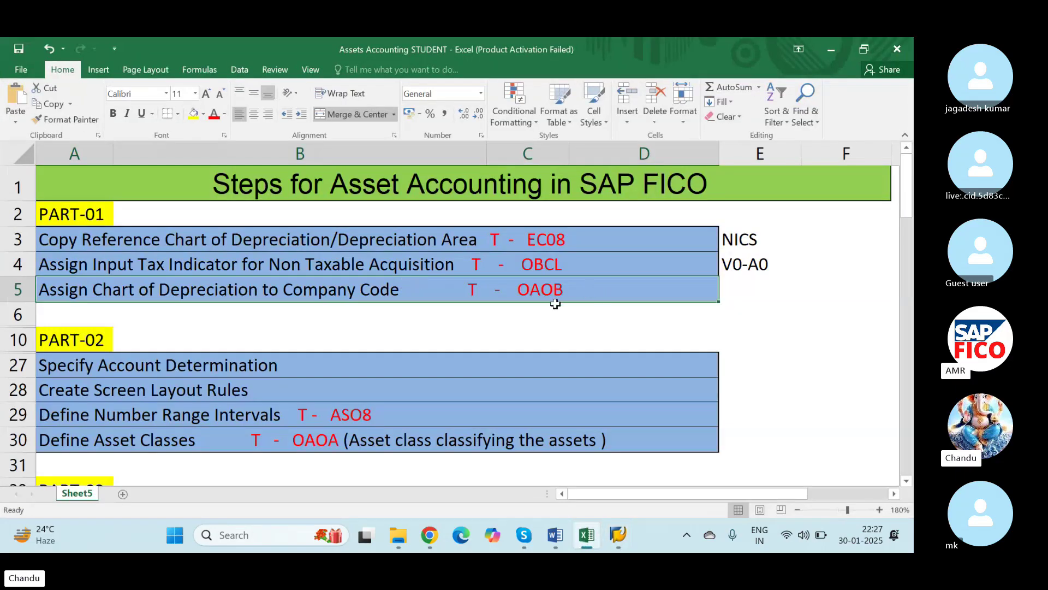
pyautogui.hotkey('alt', 'Tab')
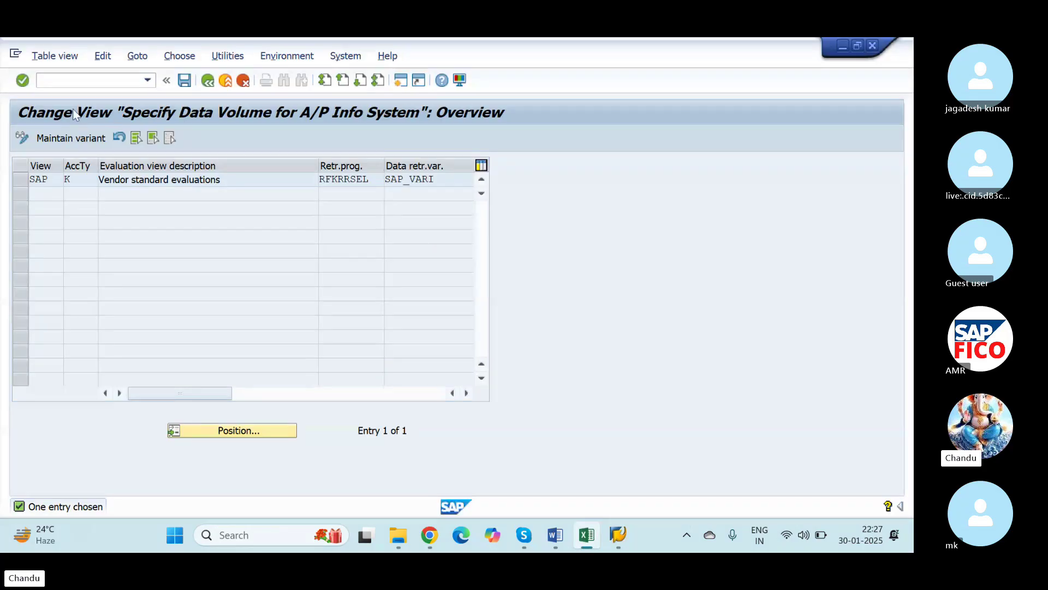
pyautogui.click(76, 81)
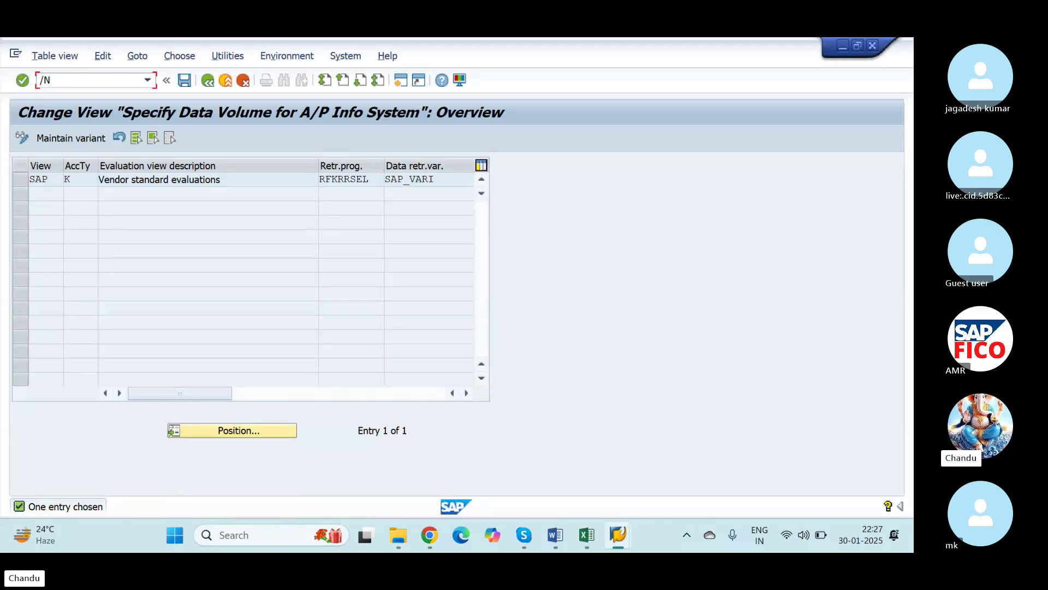
pyautogui.write('/NOAOB')
# Step: Run OAOB and jump to company code NICS in the list
pyautogui.press('Return')
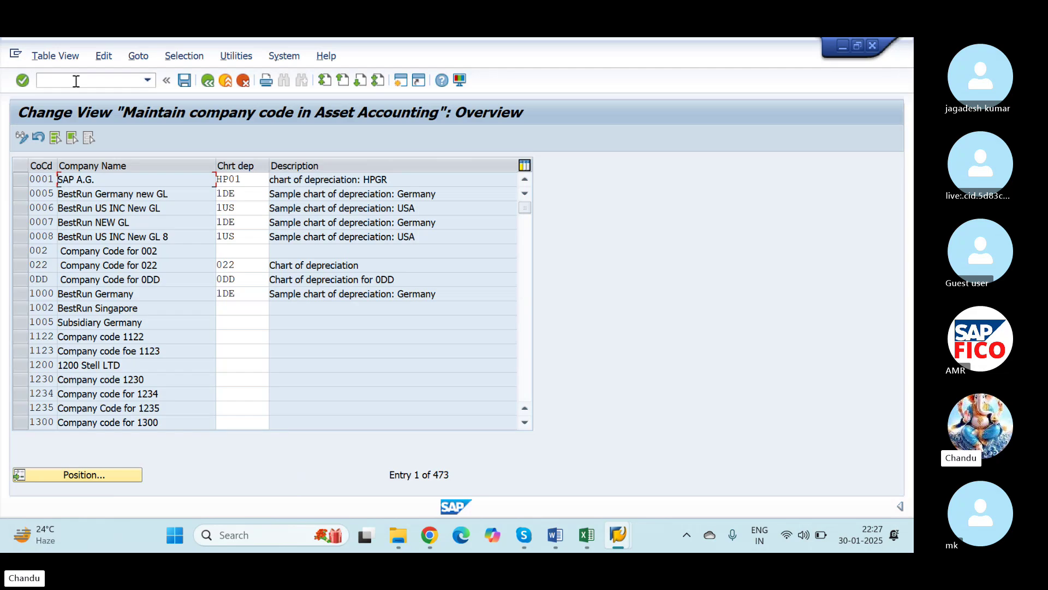
pyautogui.click(79, 475)
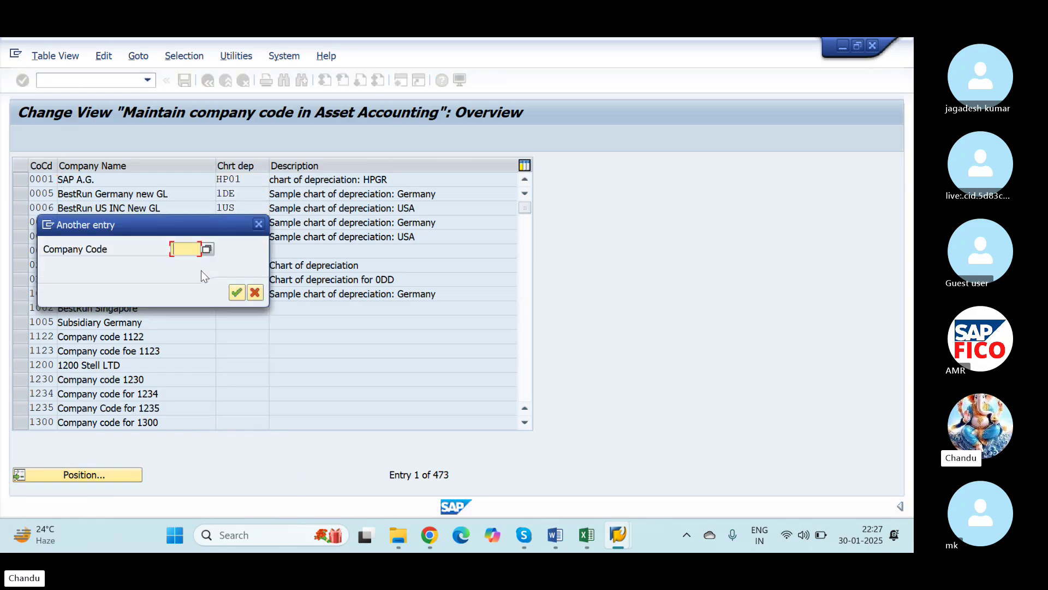
pyautogui.write('NICS')
pyautogui.press('Return')
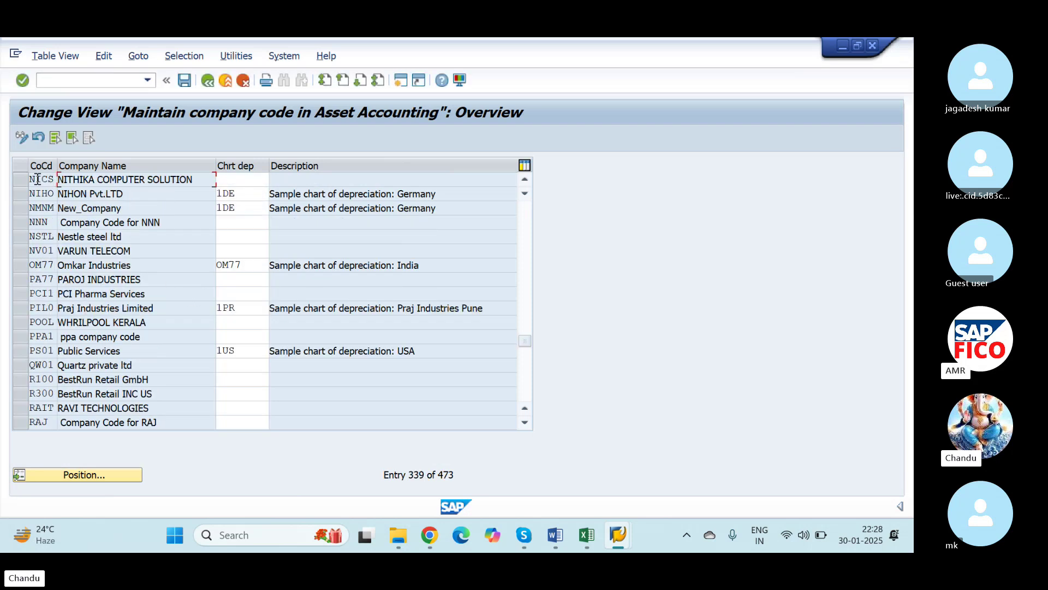
# Step: Assign chart of depreciation NICS to company code NICS and save it under the customizing request
pyautogui.click(258, 181)
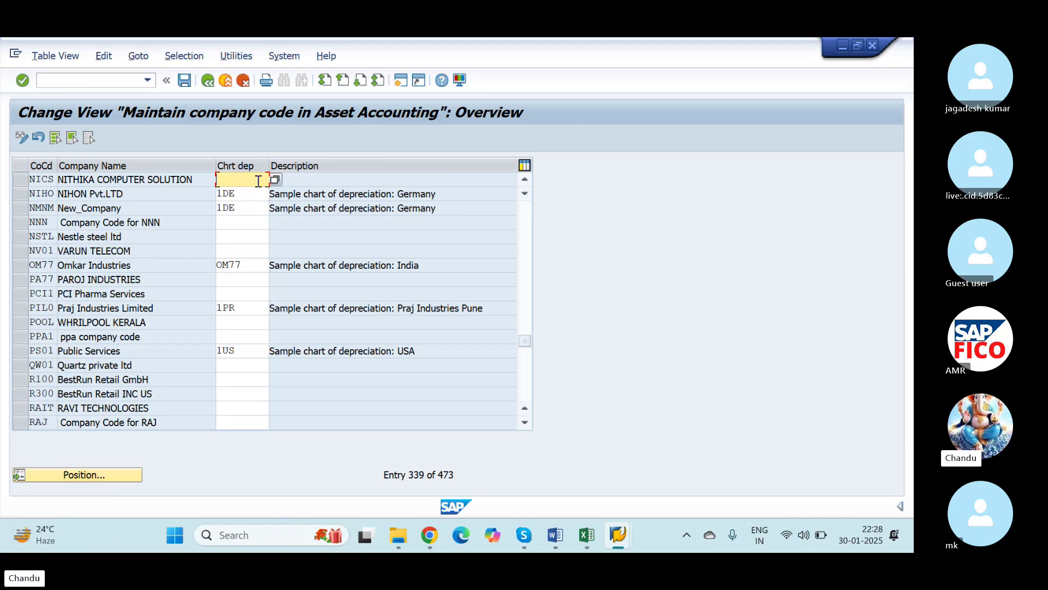
pyautogui.write('NICS')
pyautogui.press('Return')
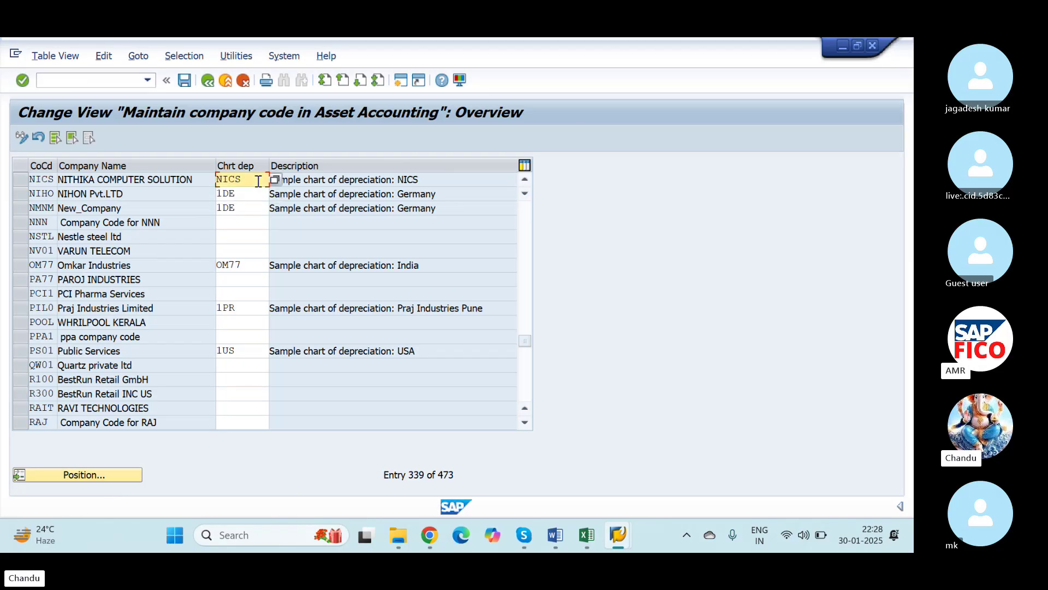
pyautogui.click(184, 80)
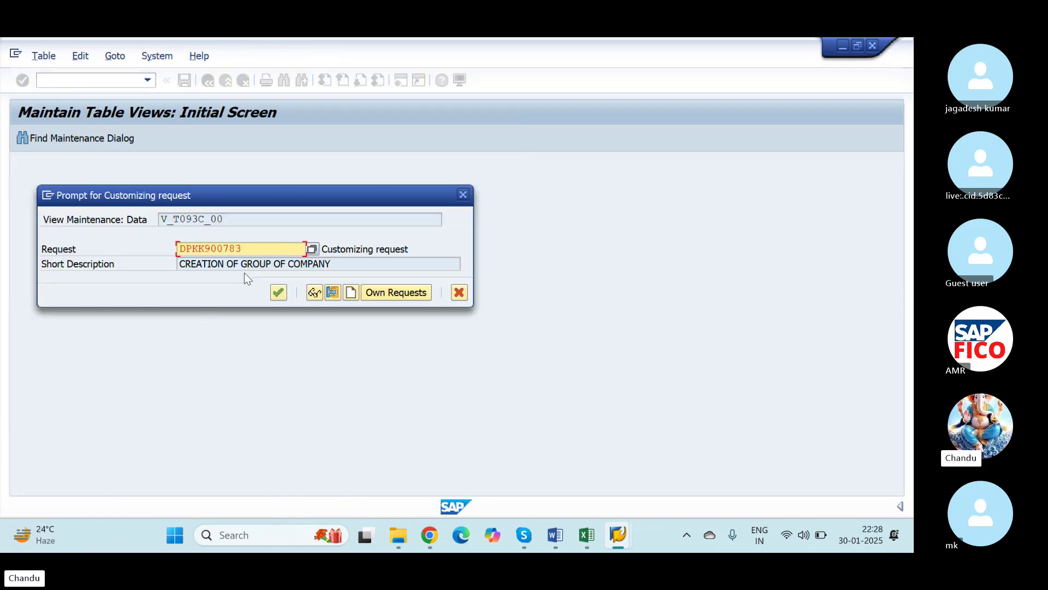
pyautogui.click(279, 293)
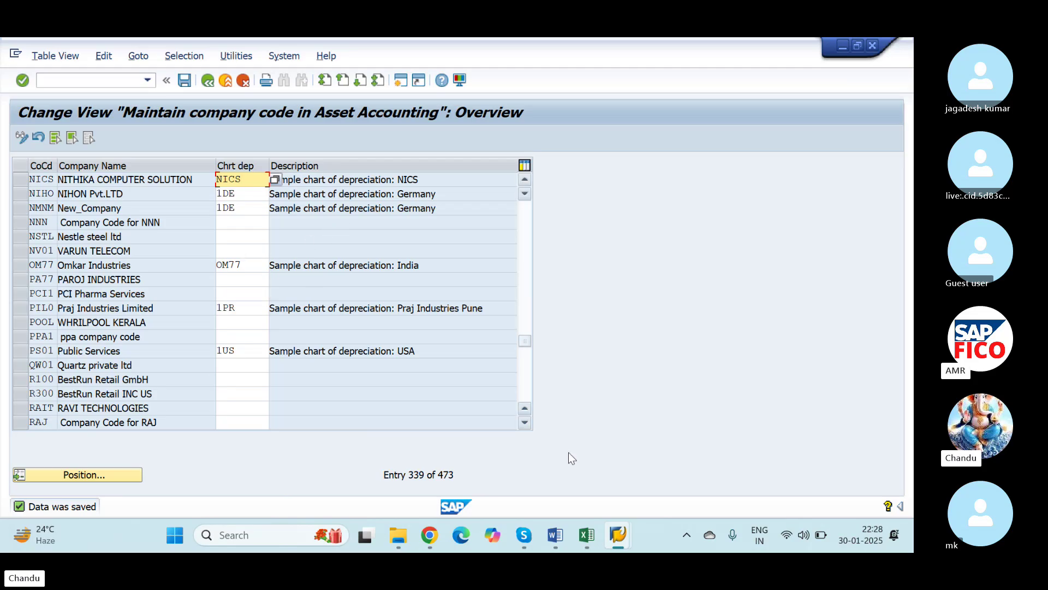
pyautogui.hotkey('alt', 'Tab')
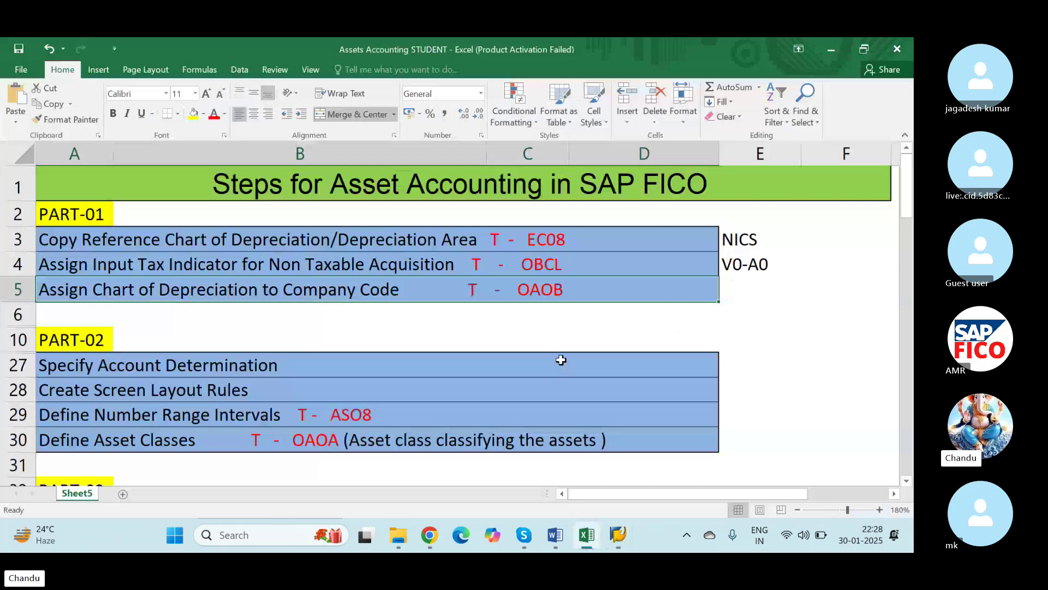
pyautogui.scroll(-2, 563, 358)
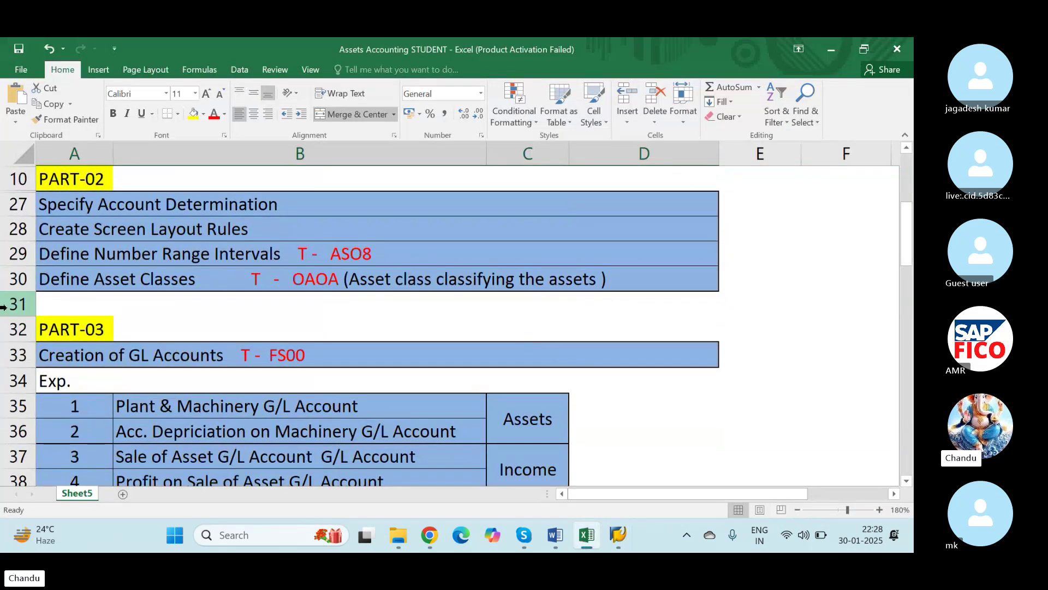
pyautogui.scroll(2, 45, 316)
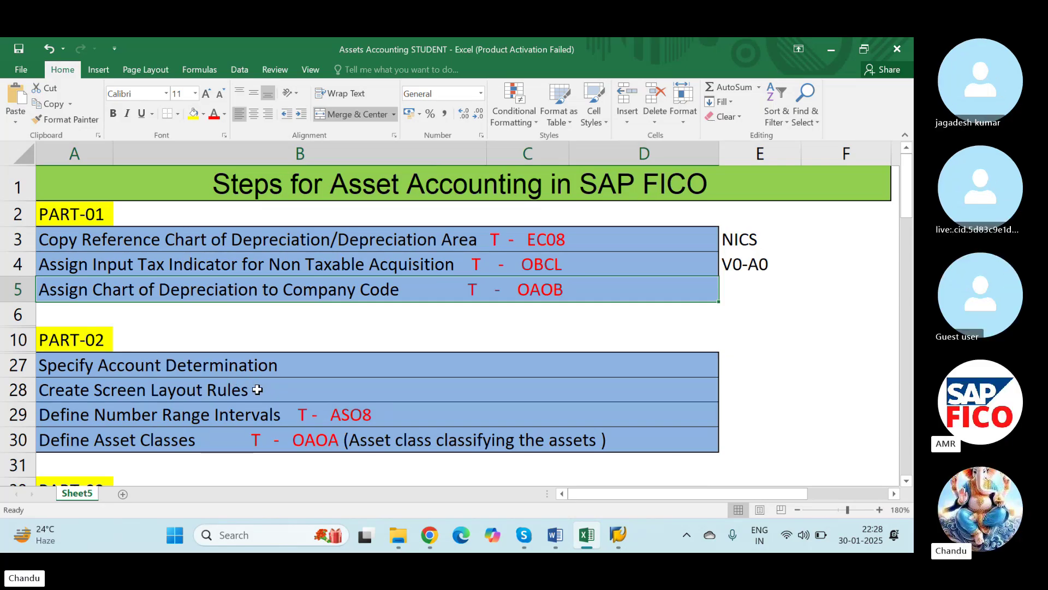
pyautogui.scroll(-5, 257, 390)
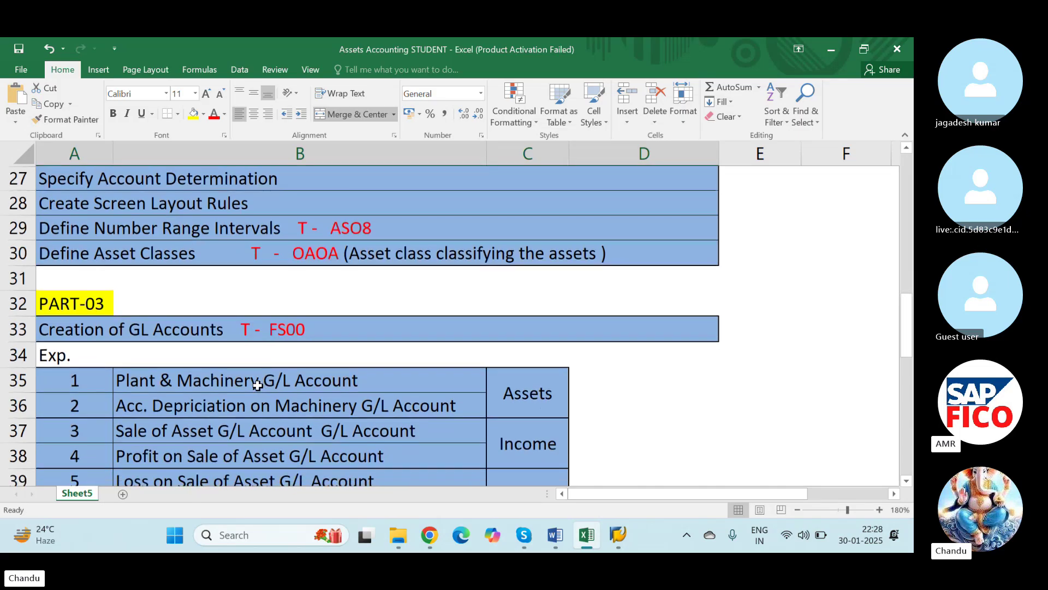
pyautogui.scroll(-7, 257, 386)
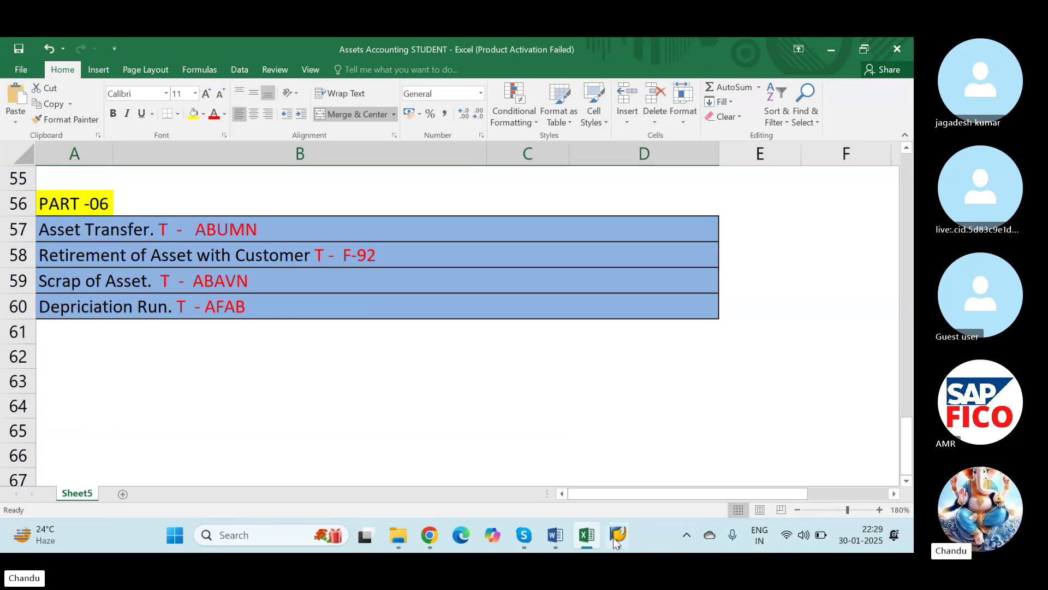
pyautogui.moveTo(525, 537)
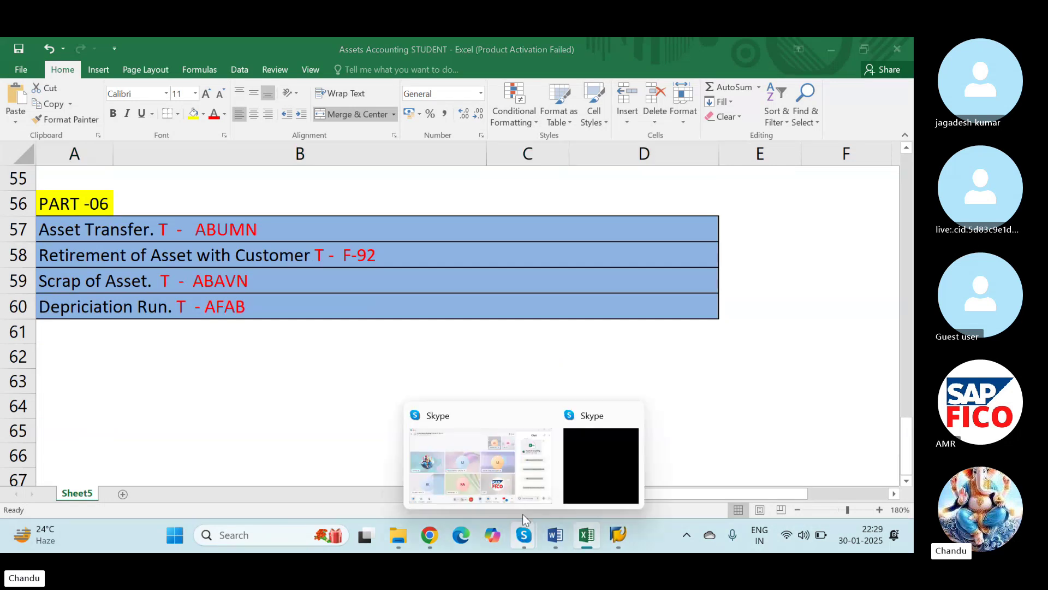
pyautogui.click(487, 458)
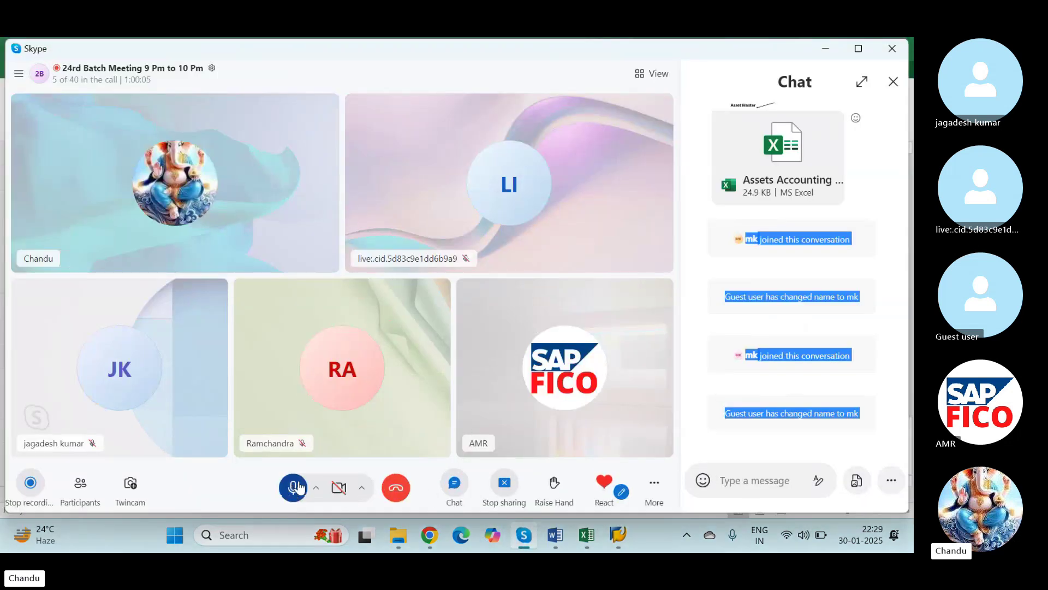
pyautogui.click(893, 82)
pyautogui.hotkey('alt', 'Tab')
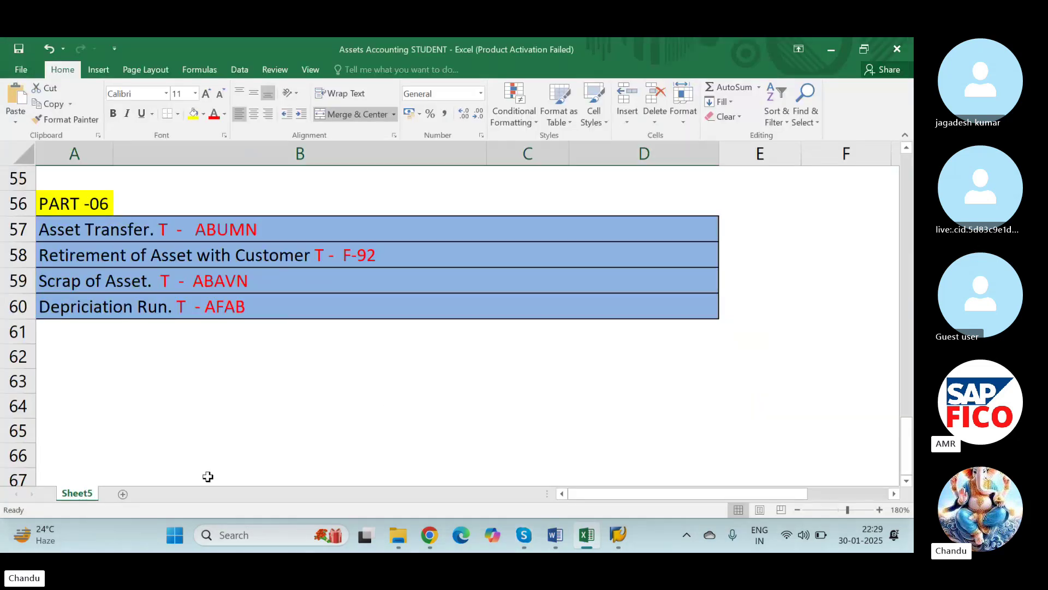